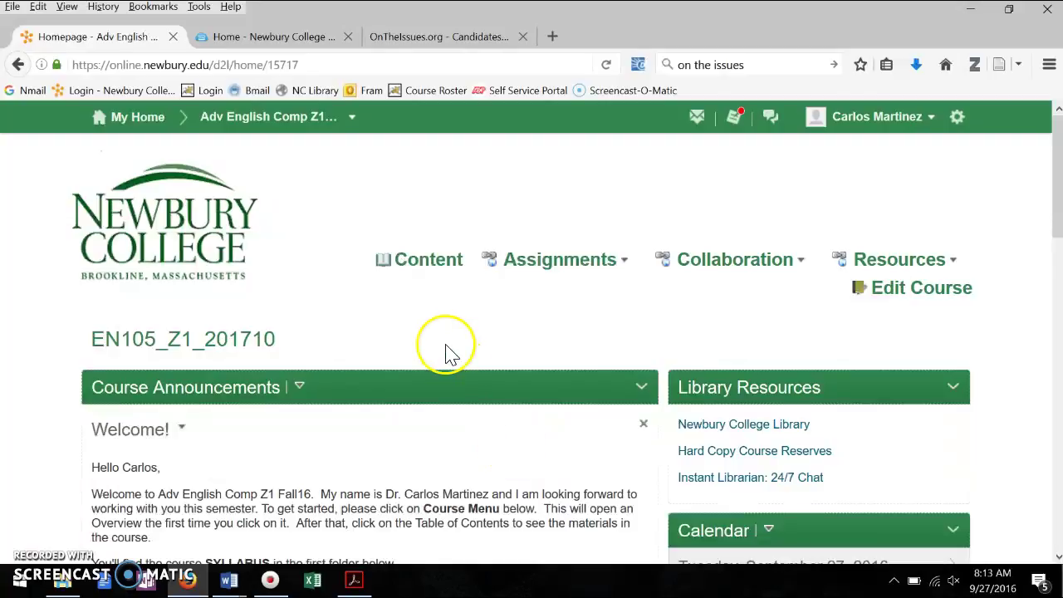
Open the course Content and switch to View as Student.
left_click(432, 274)
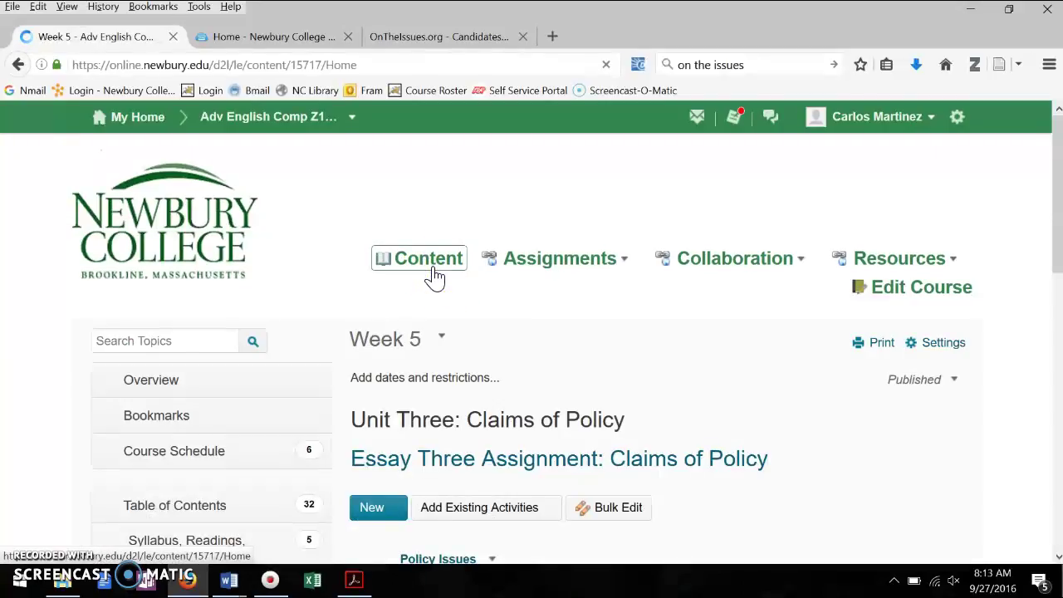
left_click(922, 121)
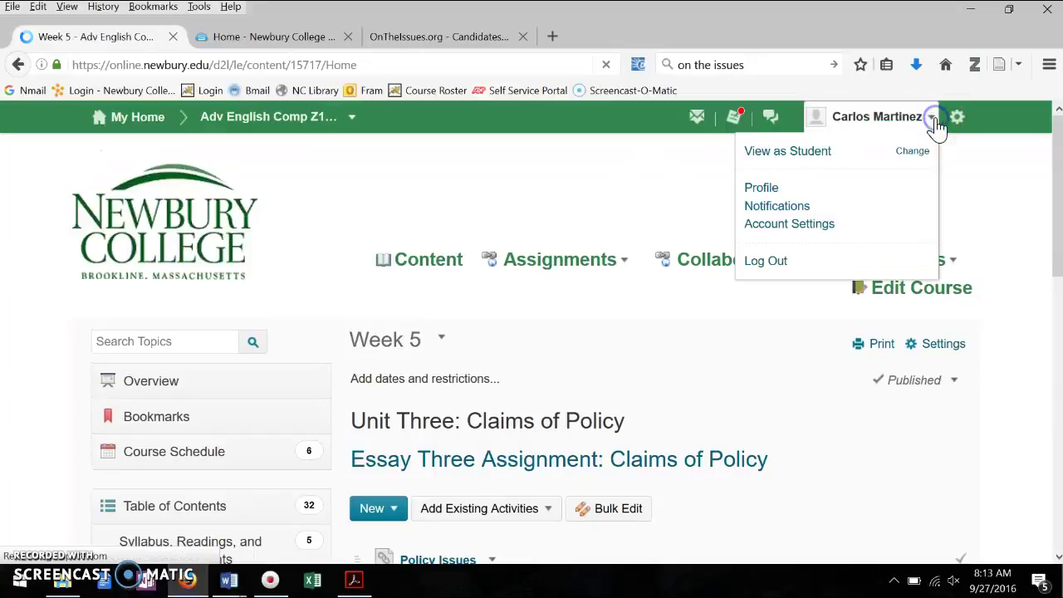
left_click(823, 157)
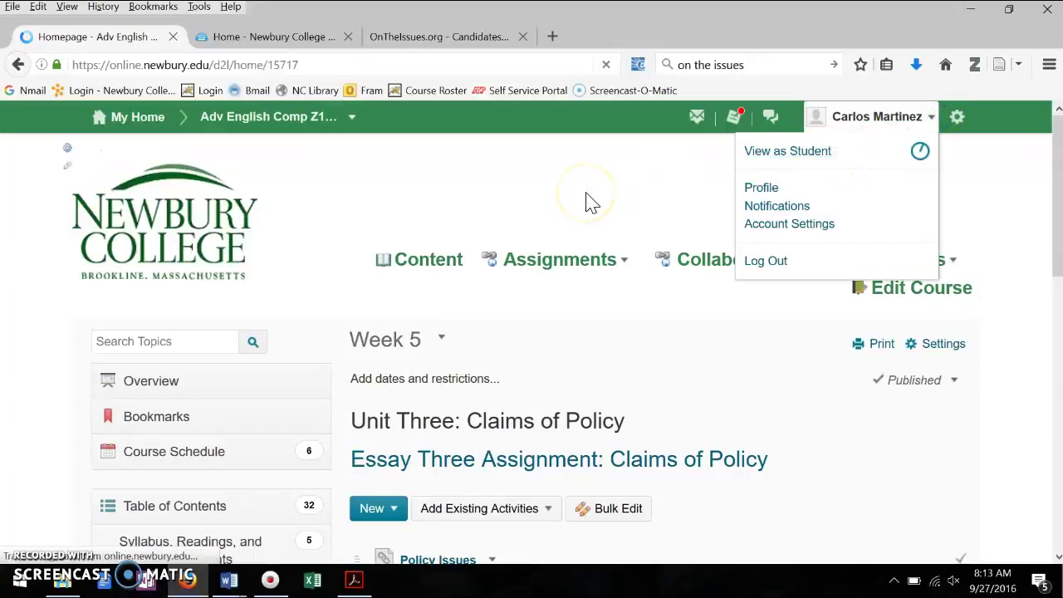
Open the Week 5 content and the Essay Three Assignment document.
left_click(455, 268)
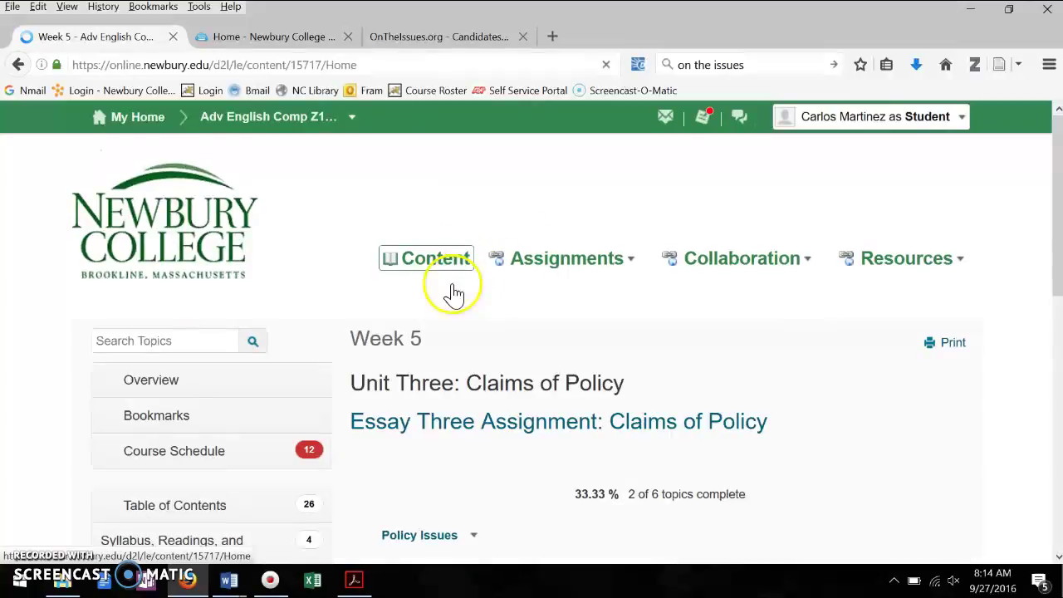
scroll(497, 353, "down", 2)
scroll(497, 353, "down", 2)
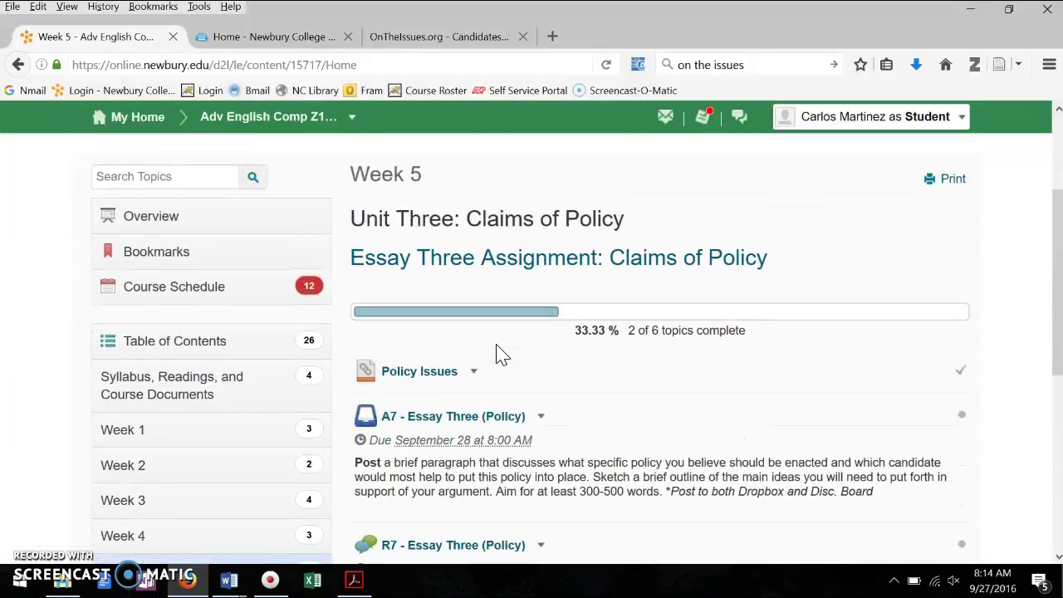
left_click(547, 258)
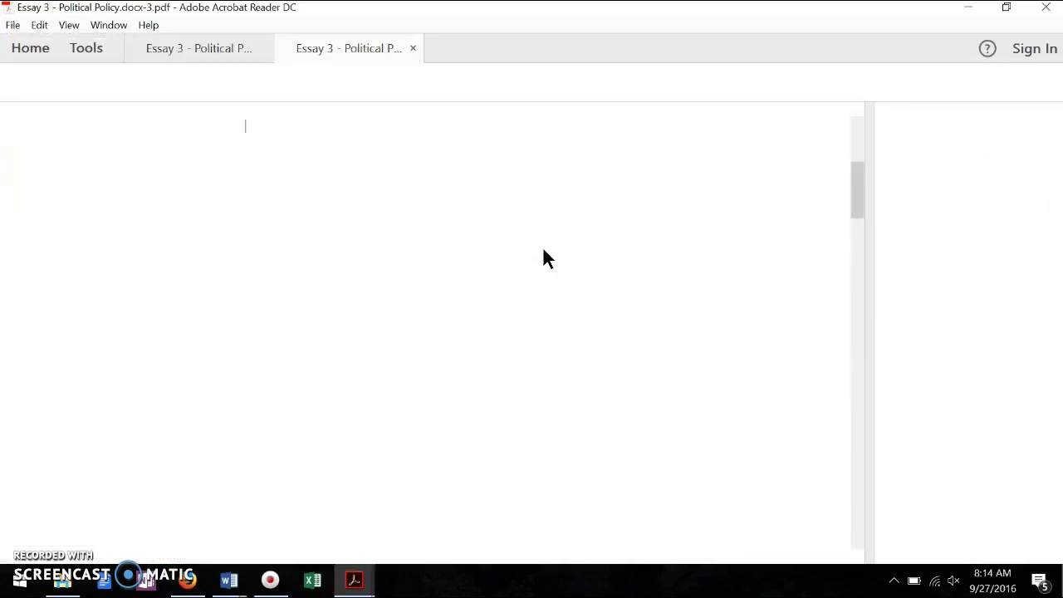
Read page 1's requirements and legitimate sources in the Essay Three guidelines, down to page 2.
scroll(543, 247, "up", 5)
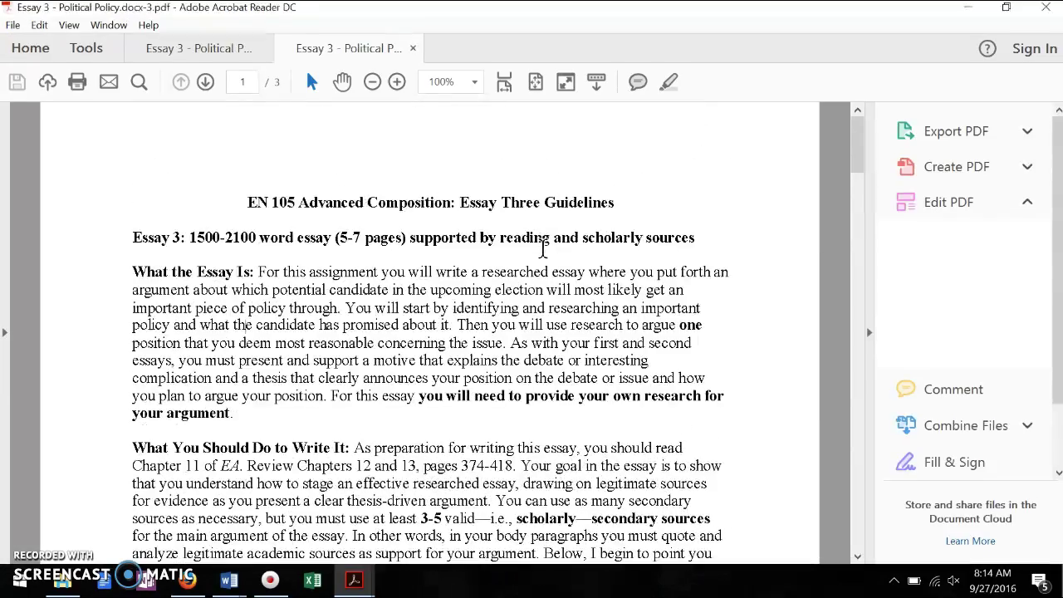
scroll(290, 262, "down", 1)
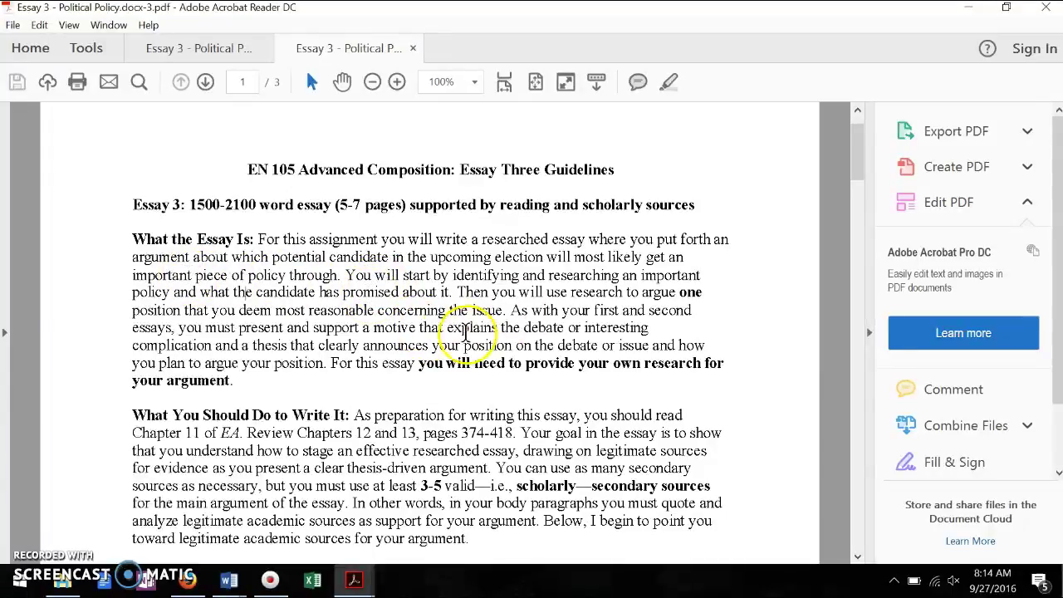
scroll(531, 324, "down", 1)
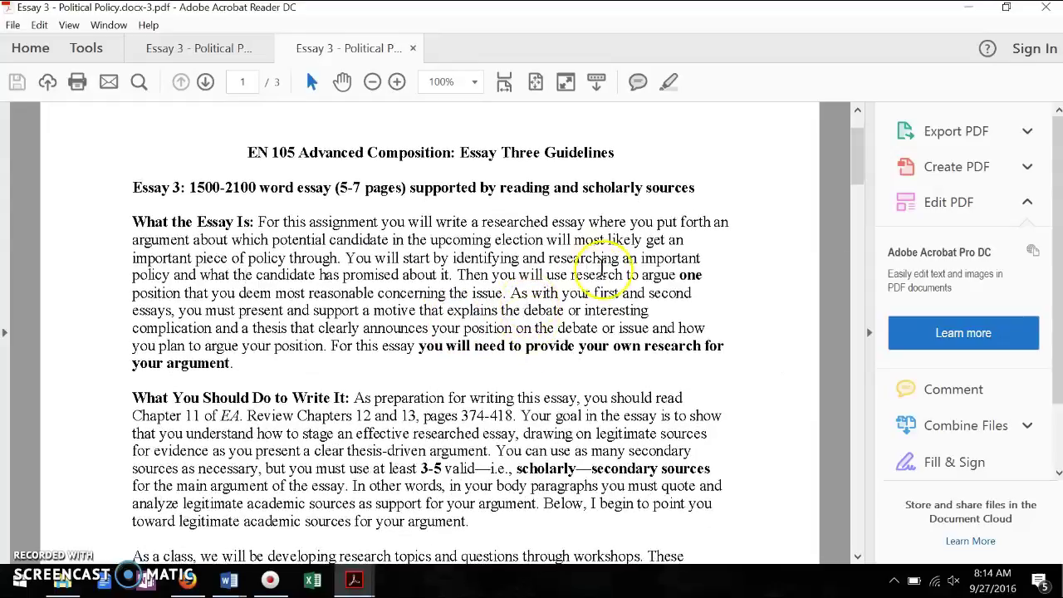
scroll(457, 324, "down", 5)
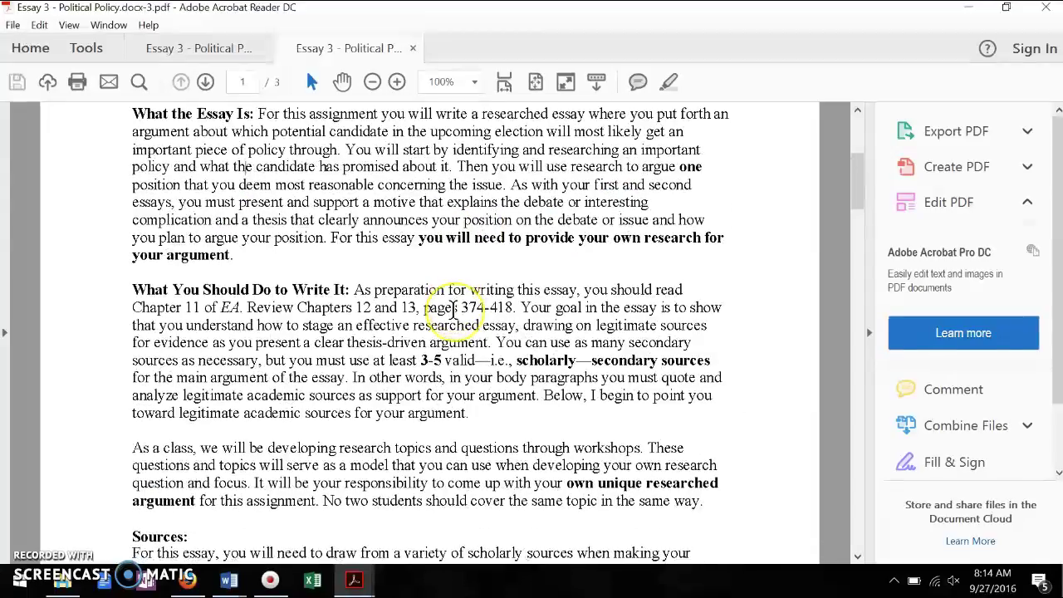
scroll(452, 310, "down", 3)
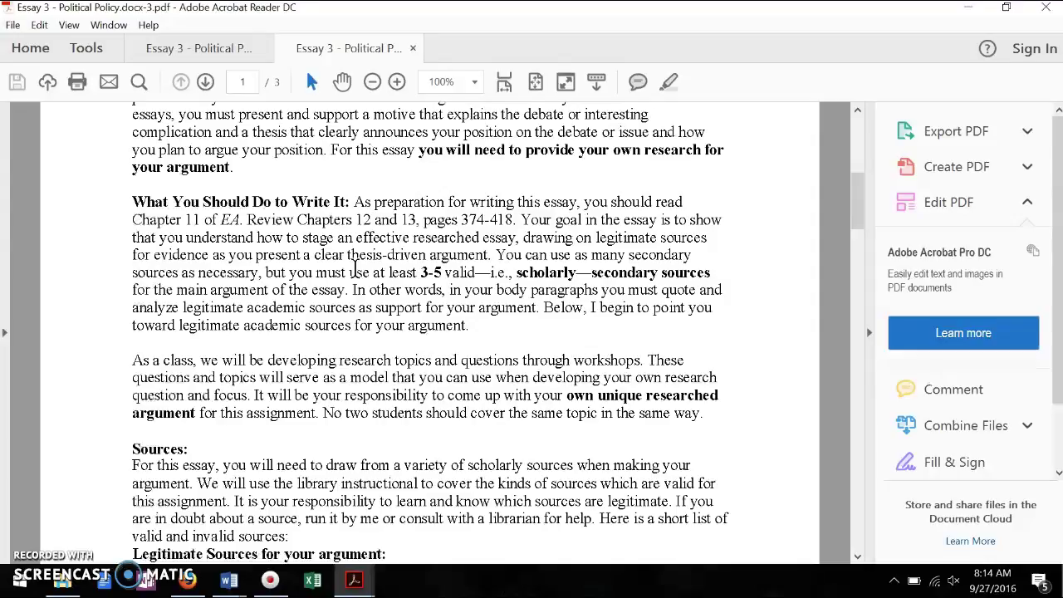
scroll(356, 267, "down", 2)
scroll(355, 268, "down", 1)
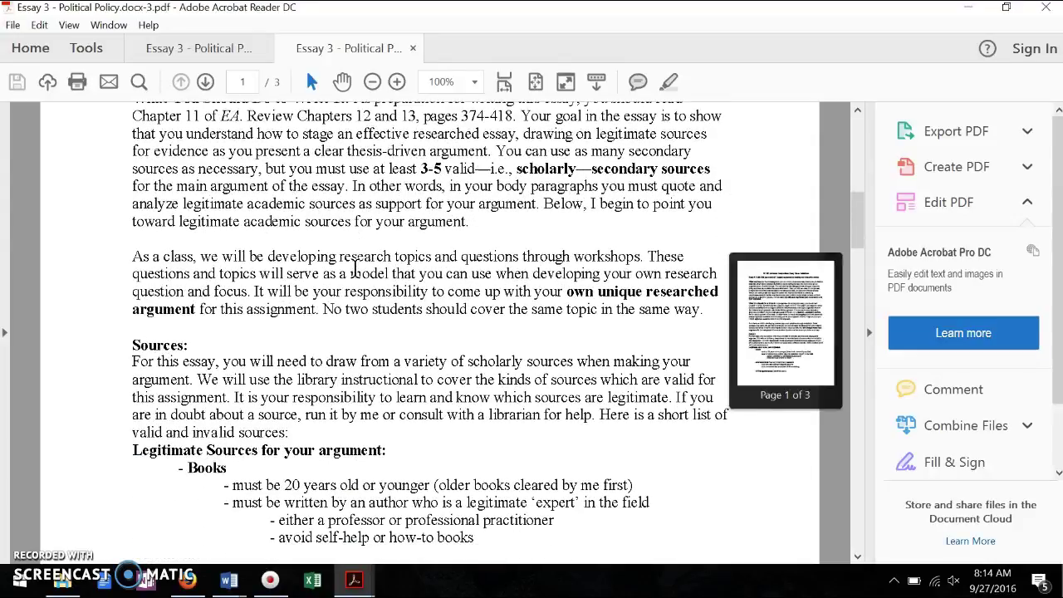
scroll(355, 267, "down", 2)
scroll(355, 267, "down", 2)
scroll(355, 267, "down", 1)
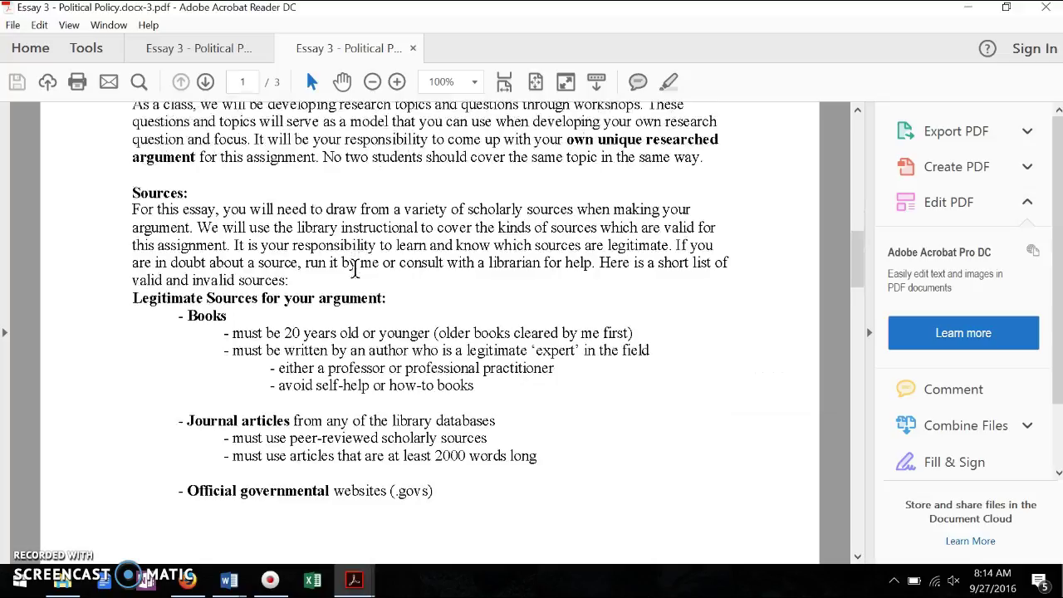
scroll(282, 347, "down", 1)
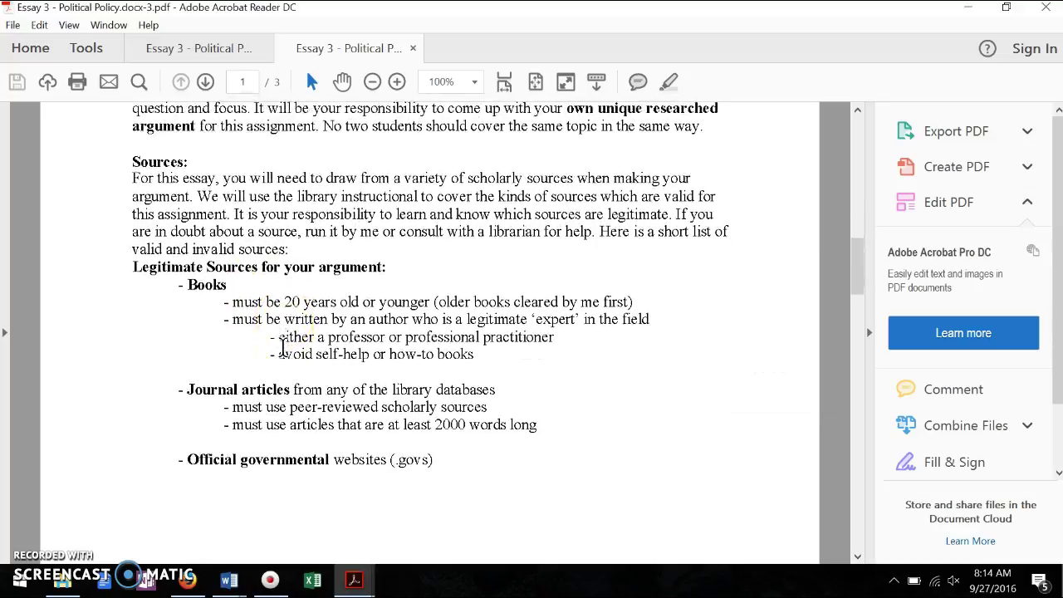
scroll(283, 347, "down", 10)
scroll(283, 347, "up", 10)
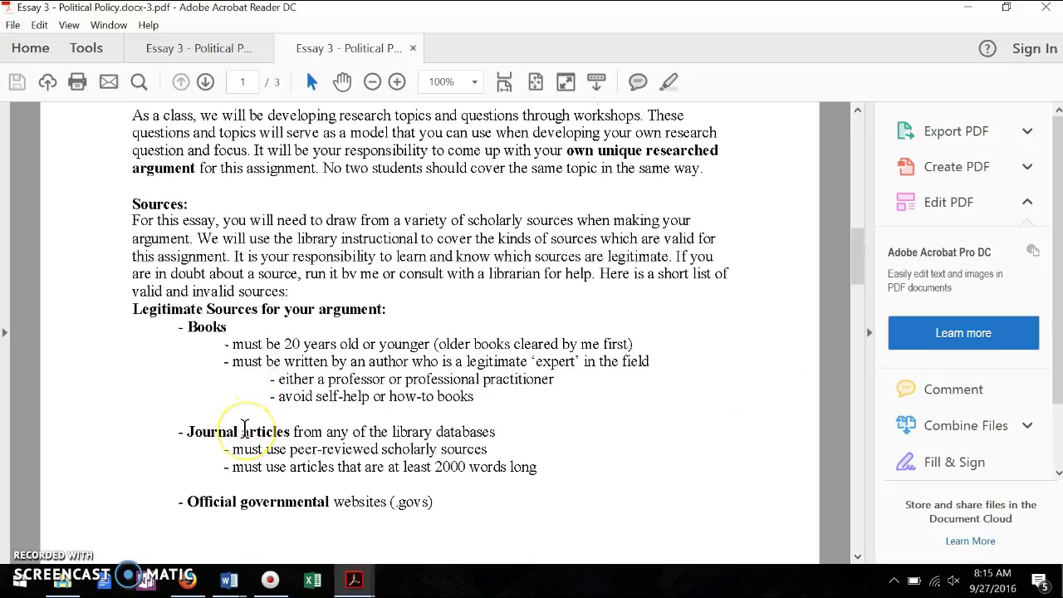
scroll(245, 428, "down", 1)
Review page 2's lists of legitimate newspapers, polls and prohibited sources.
scroll(244, 428, "down", 2)
scroll(244, 428, "down", 8)
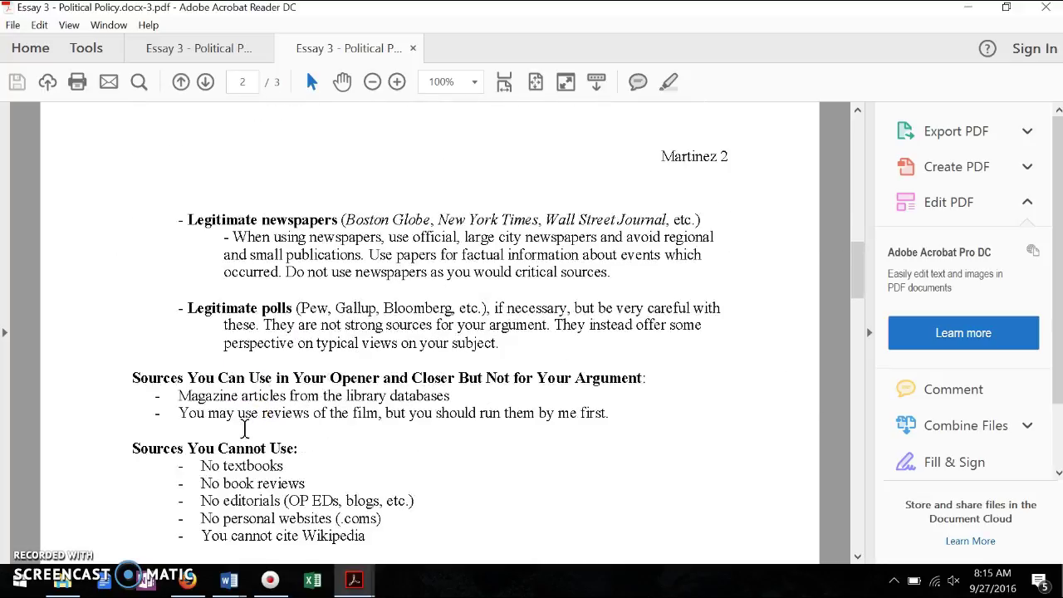
left_click(286, 263)
left_click(272, 223)
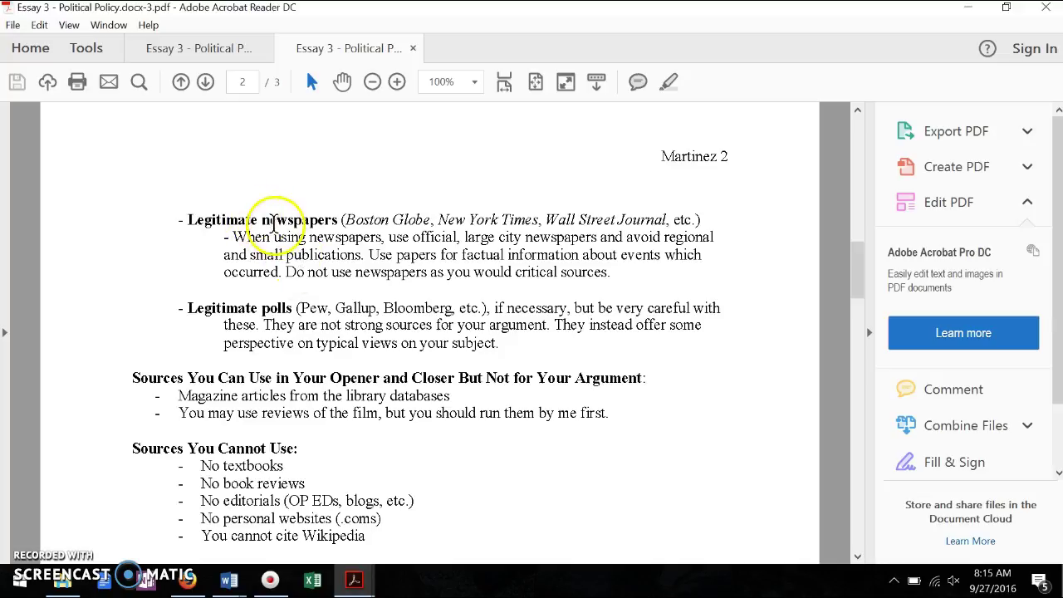
left_click(398, 208)
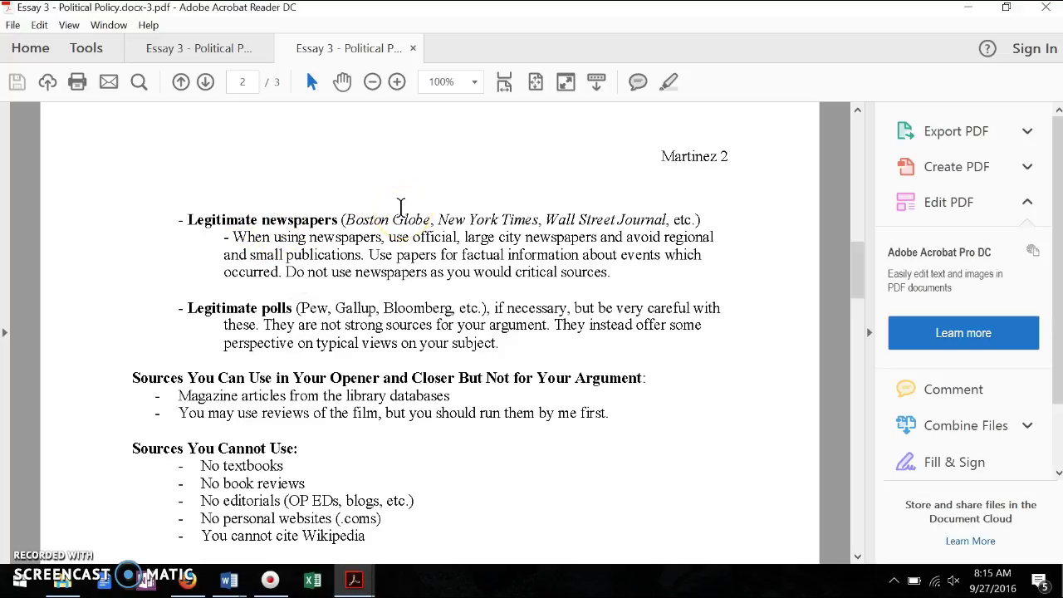
left_click(292, 287)
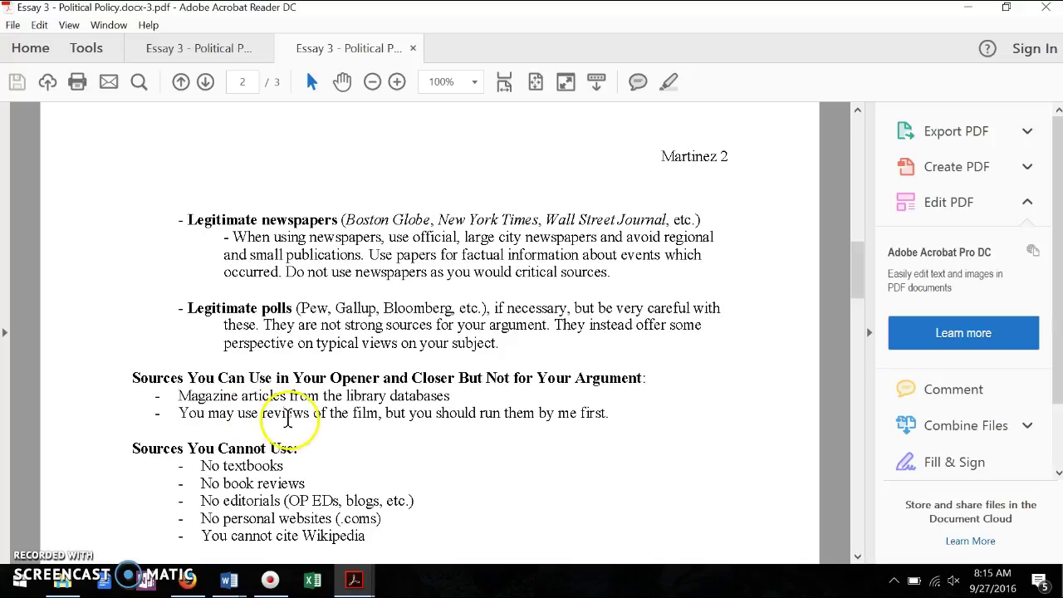
scroll(287, 421, "down", 2)
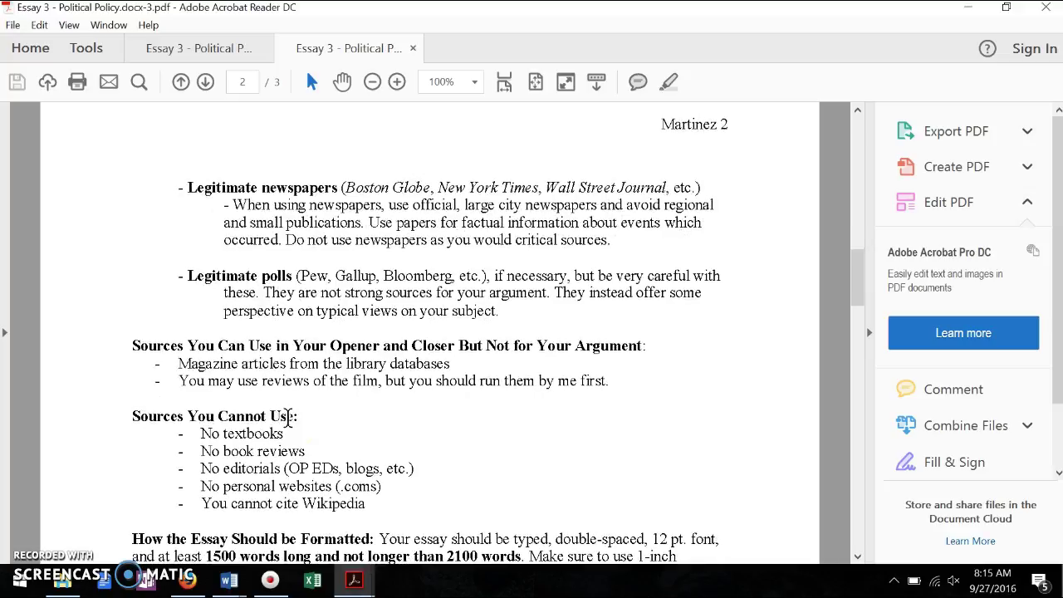
scroll(288, 416, "down", 2)
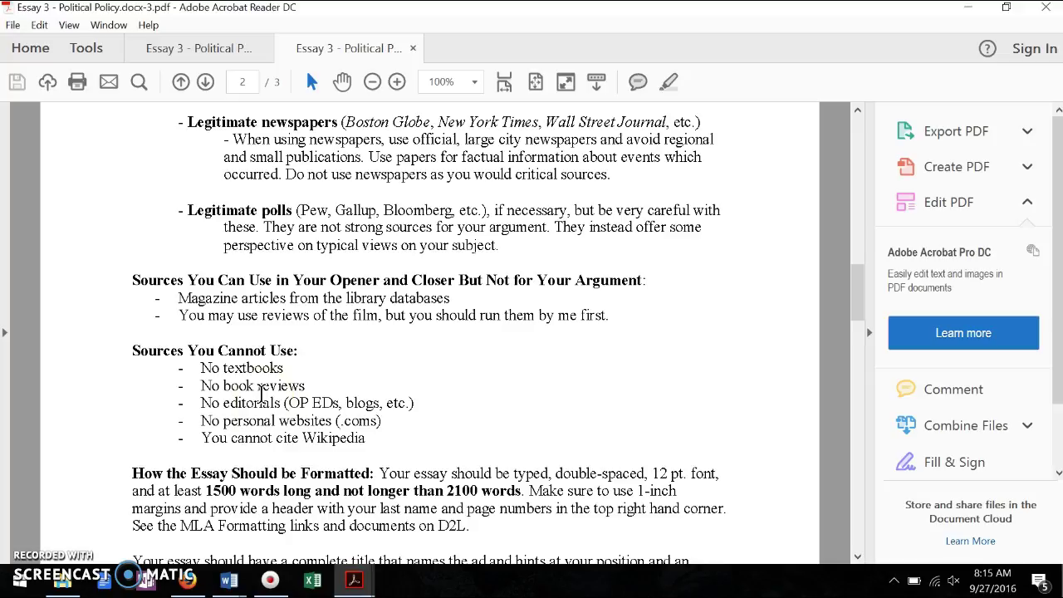
scroll(261, 394, "down", 1)
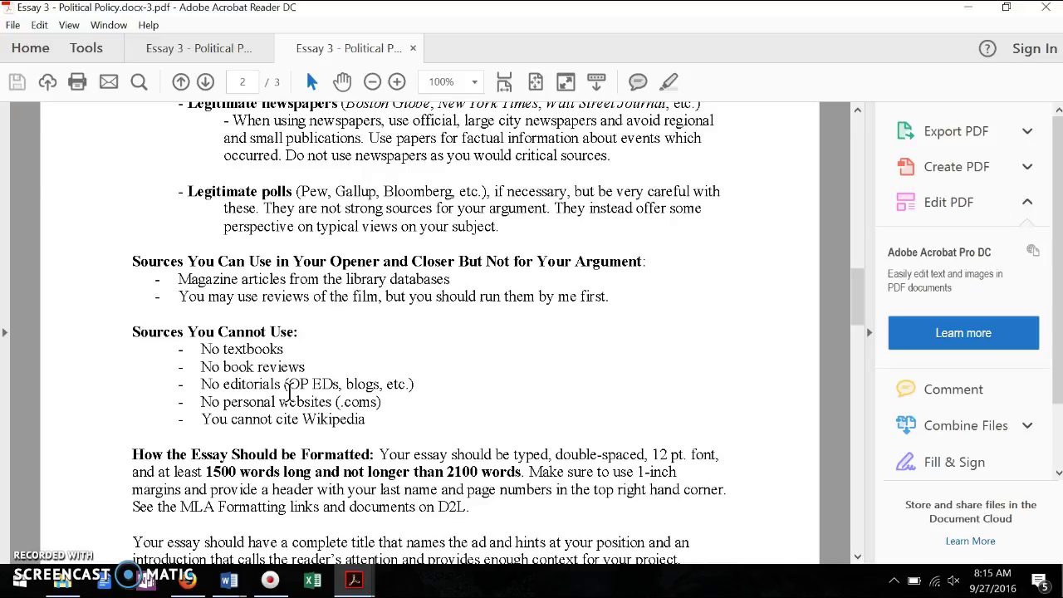
Read the formatting section, then minimize the guidelines PDF window.
left_click(349, 399)
left_click(317, 407)
left_click(375, 402)
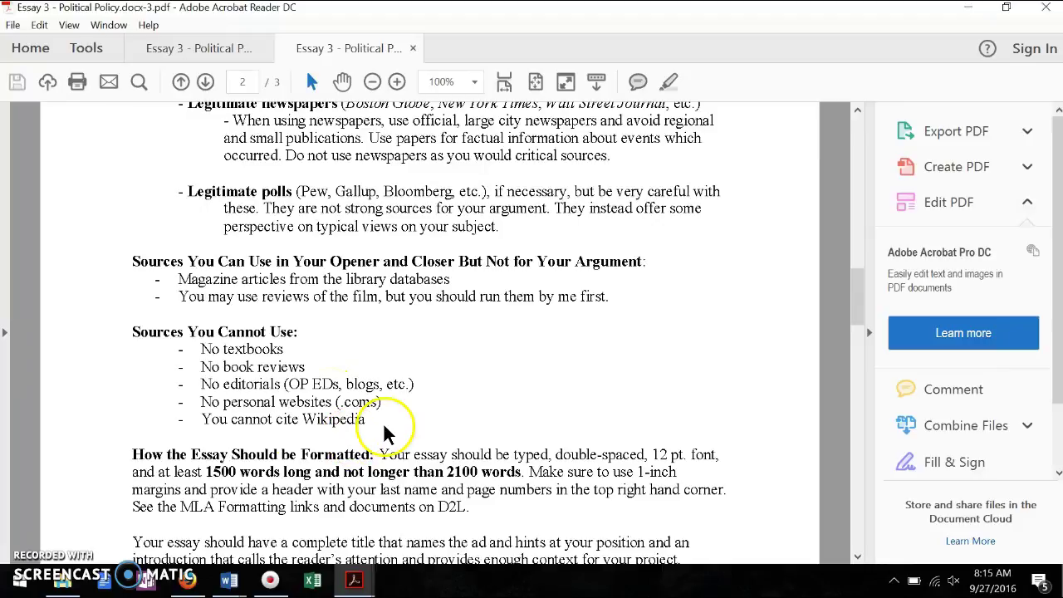
scroll(383, 423, "down", 2)
scroll(383, 424, "down", 1)
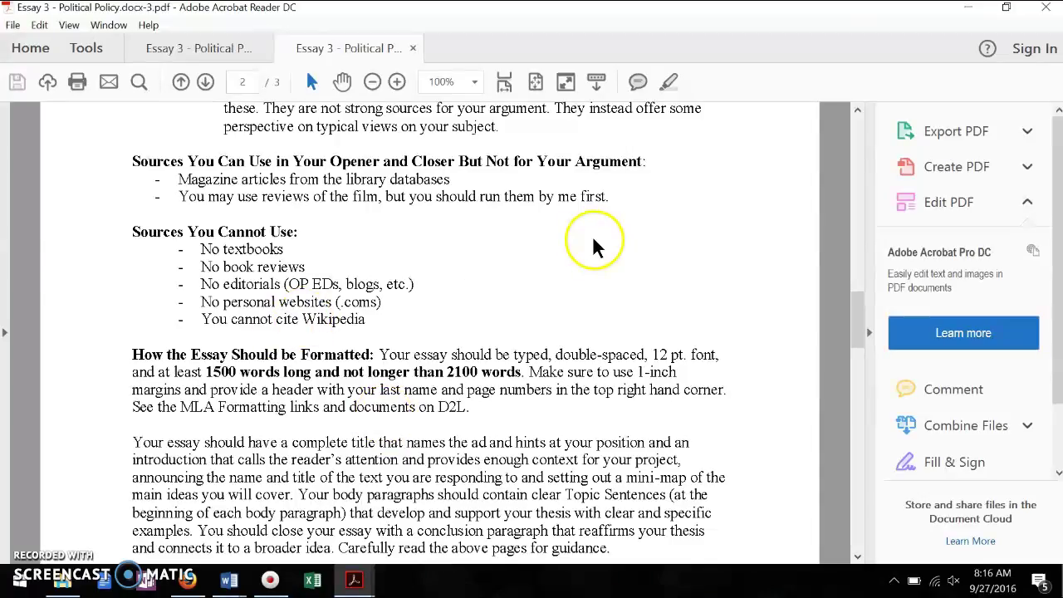
left_click(970, 12)
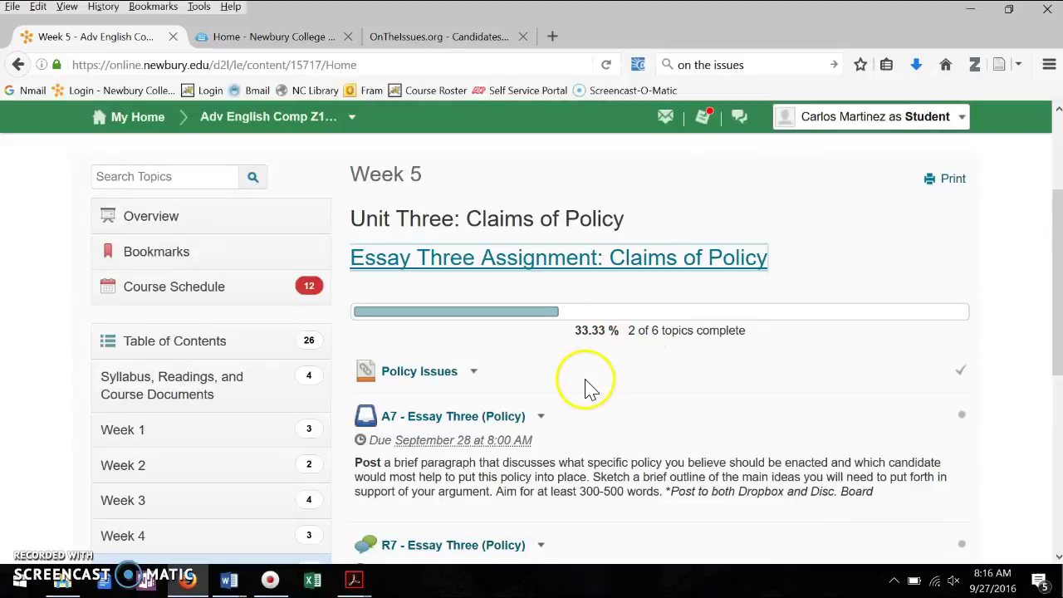
Restore the Essay 3 guidelines PDF and read to the end of page 3.
left_click(351, 583)
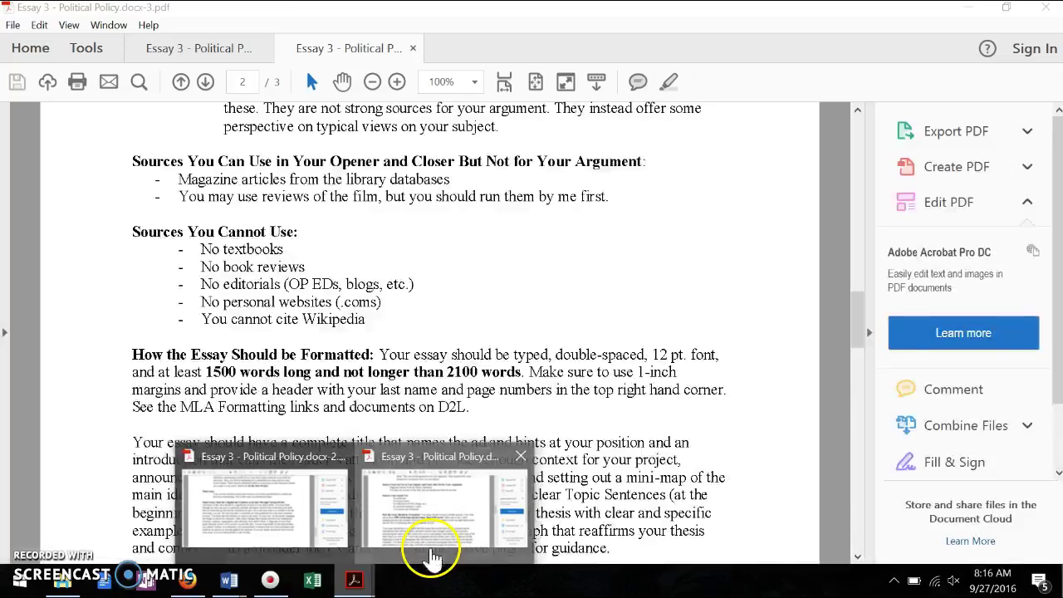
left_click(432, 536)
scroll(440, 474, "down", 2)
scroll(441, 475, "down", 3)
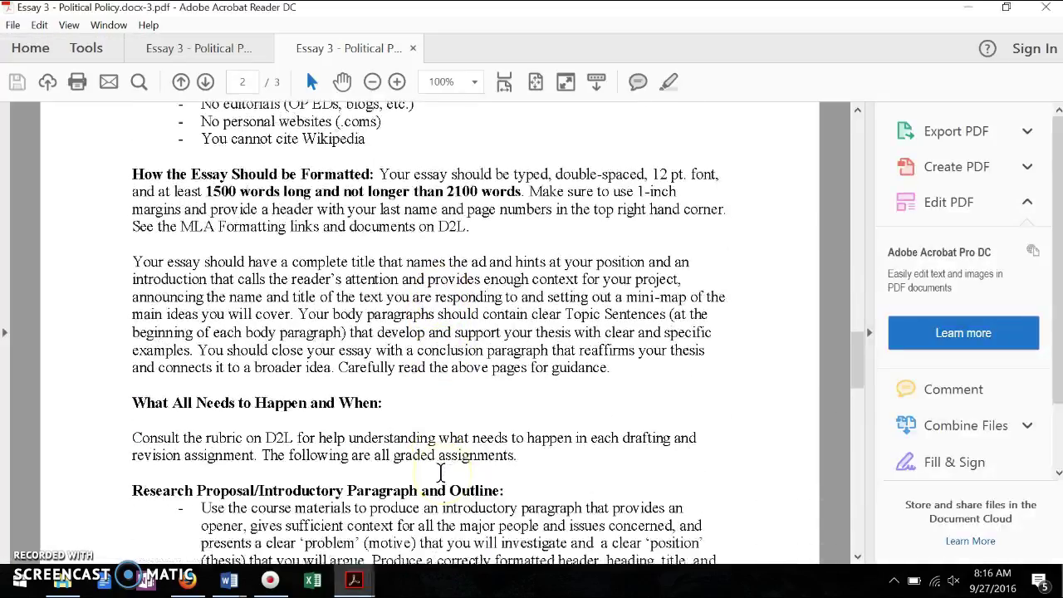
scroll(442, 479, "down", 1)
scroll(442, 480, "down", 1)
scroll(443, 483, "down", 1)
scroll(441, 484, "down", 5)
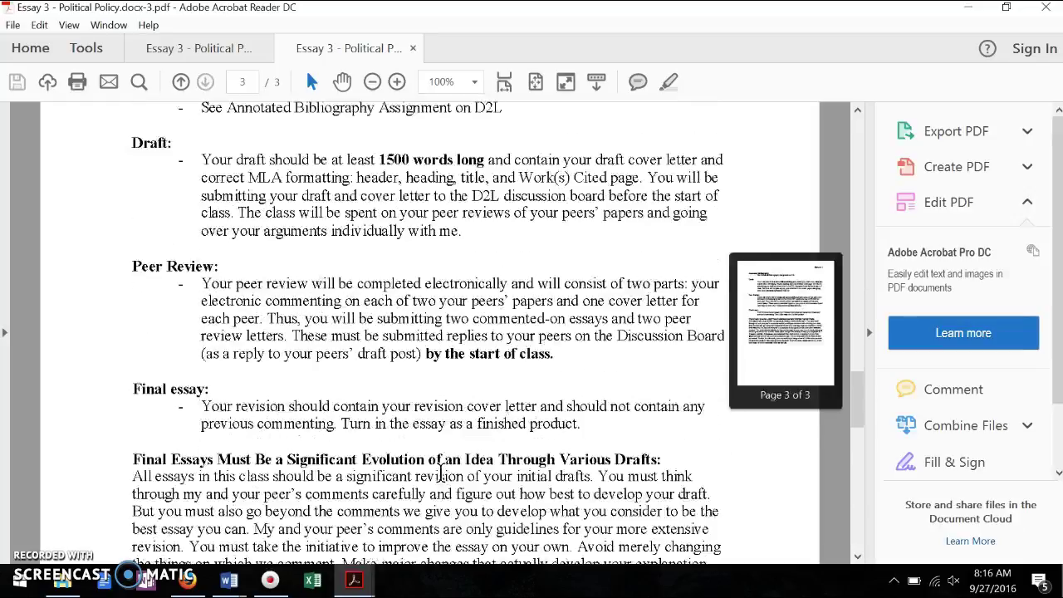
scroll(442, 483, "down", 1)
scroll(442, 484, "down", 3)
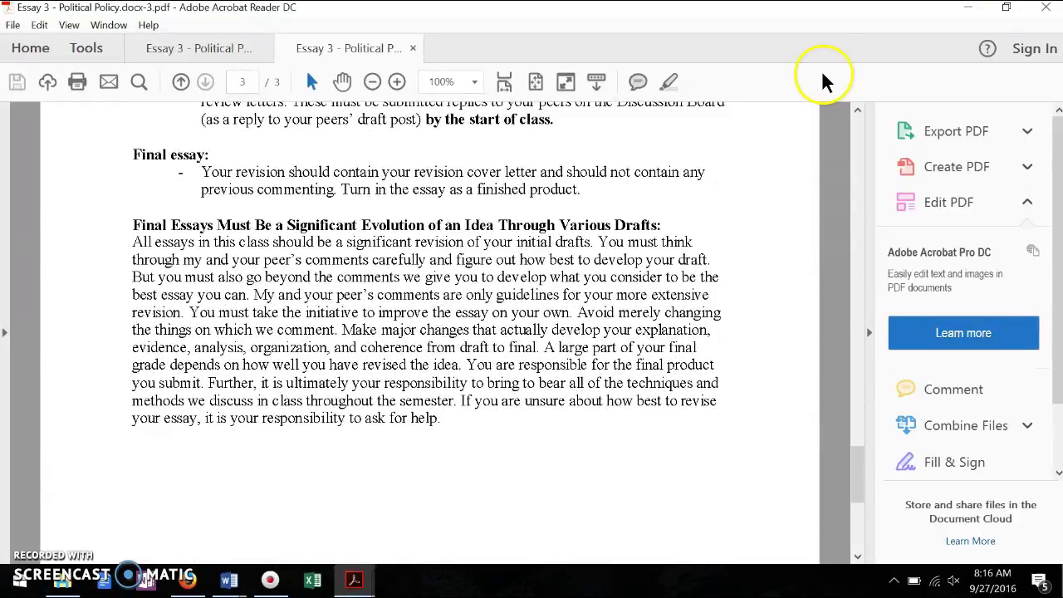
left_click(973, 10)
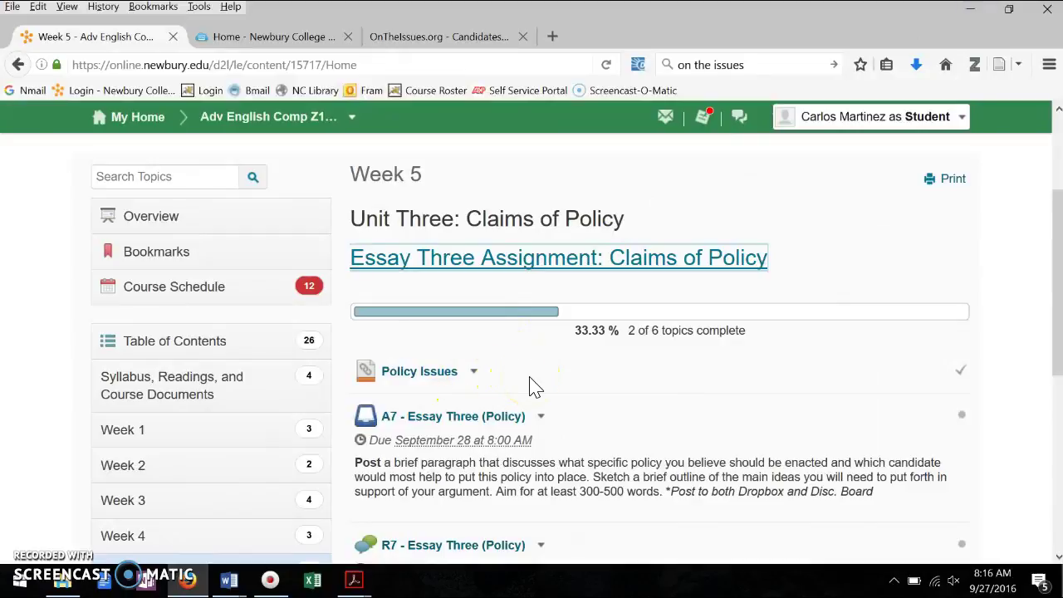
scroll(532, 386, "down", 4)
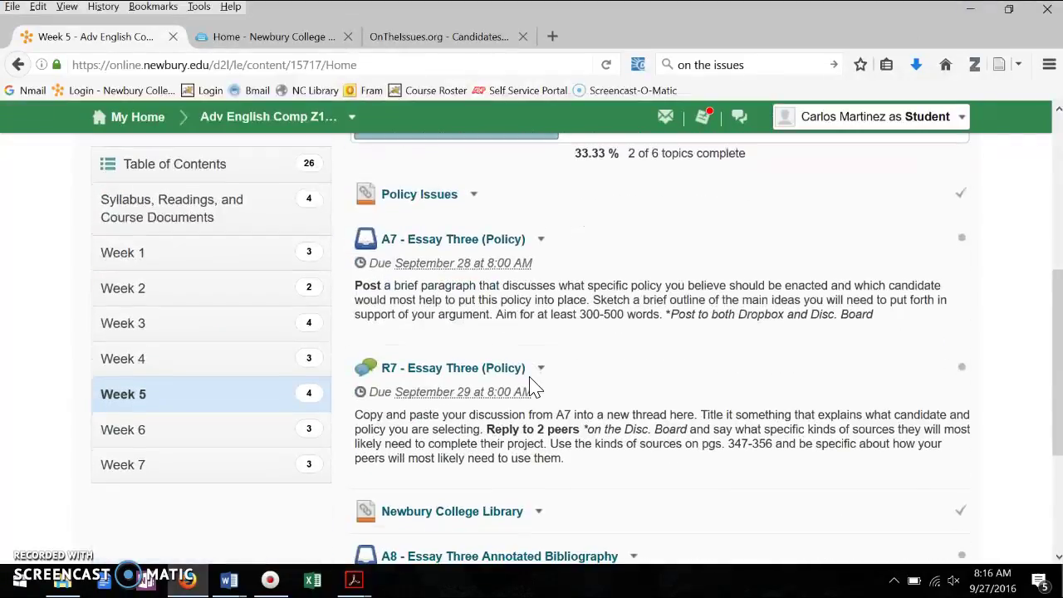
left_click(490, 248)
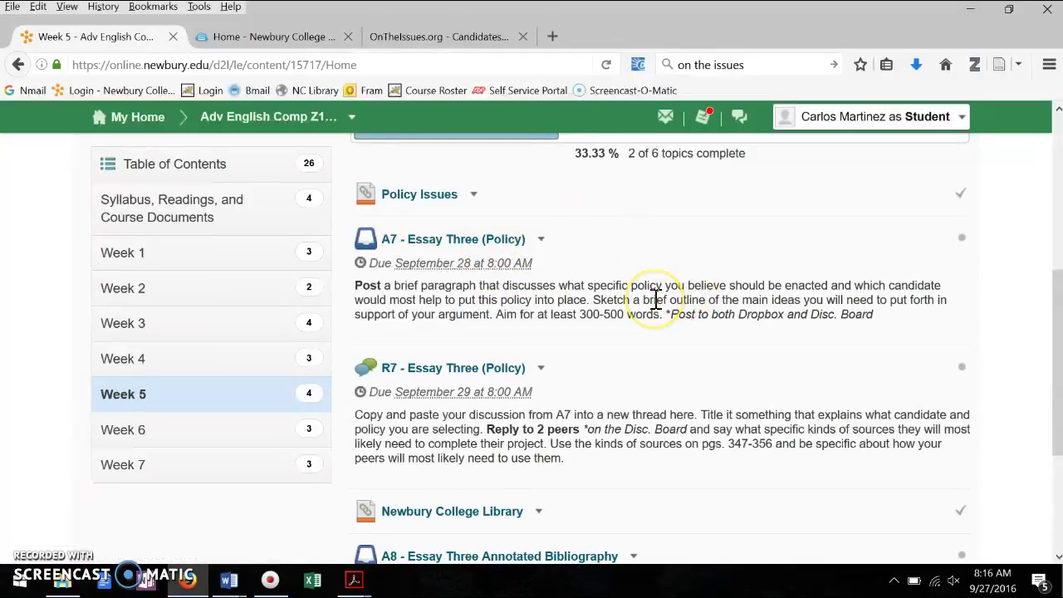
scroll(656, 299, "up", 2)
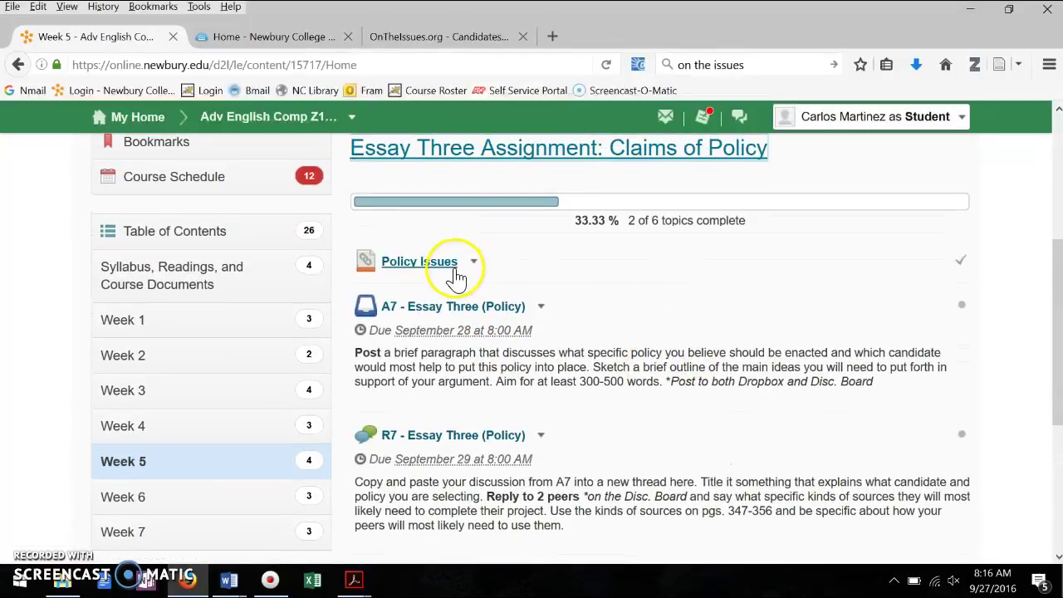
Switch to the OnTheIssues.org tab and browse its issues list.
left_click(422, 42)
scroll(501, 237, "up", 5)
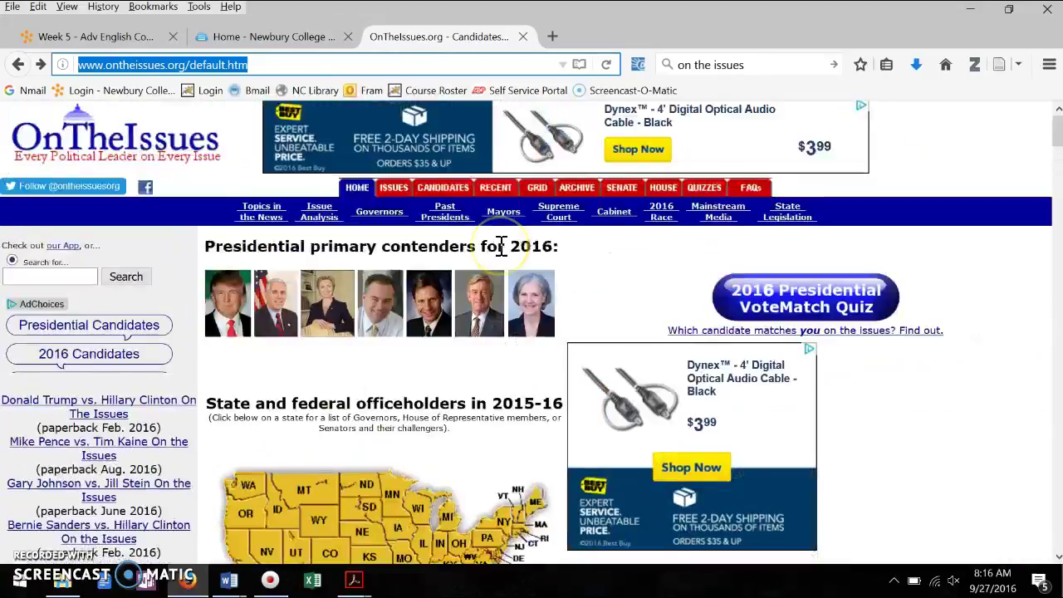
scroll(501, 245, "down", 2)
scroll(501, 249, "down", 3)
scroll(501, 253, "down", 1)
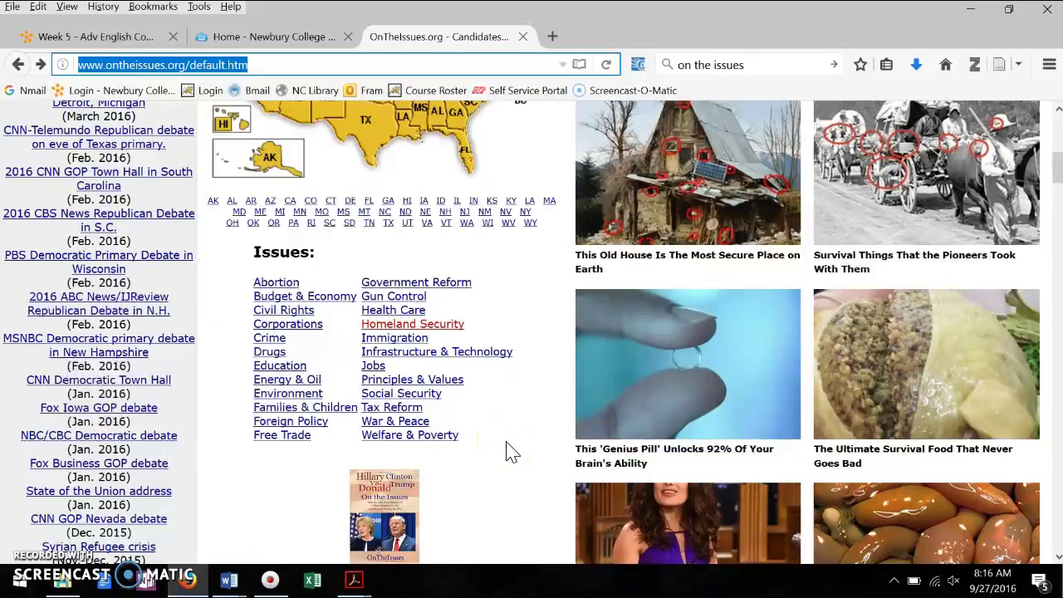
Open the Homeland Security issue and scroll through candidates' quotes and voting records.
left_click(457, 332)
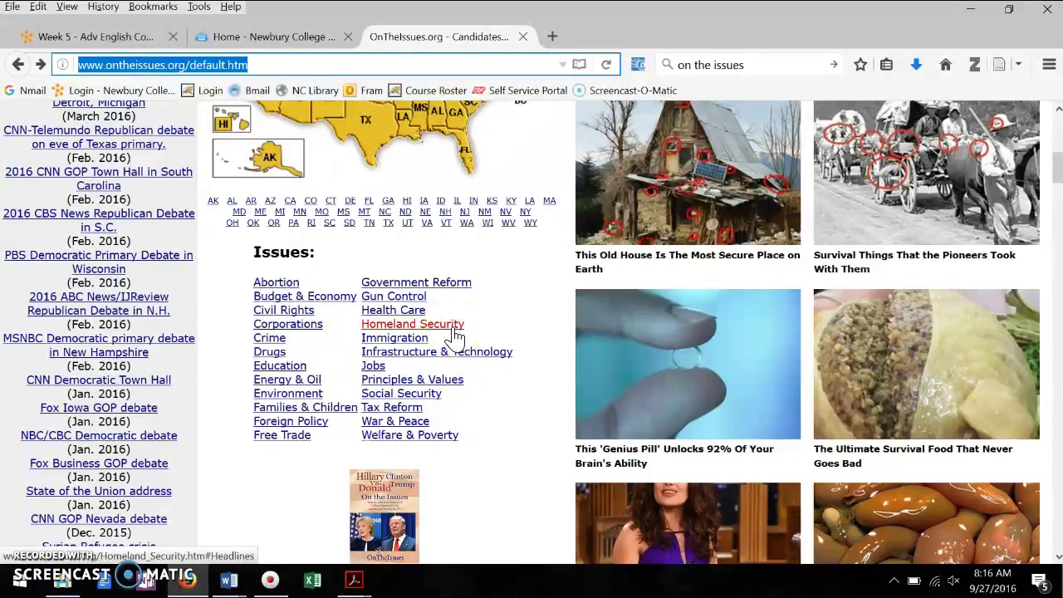
left_click(456, 332)
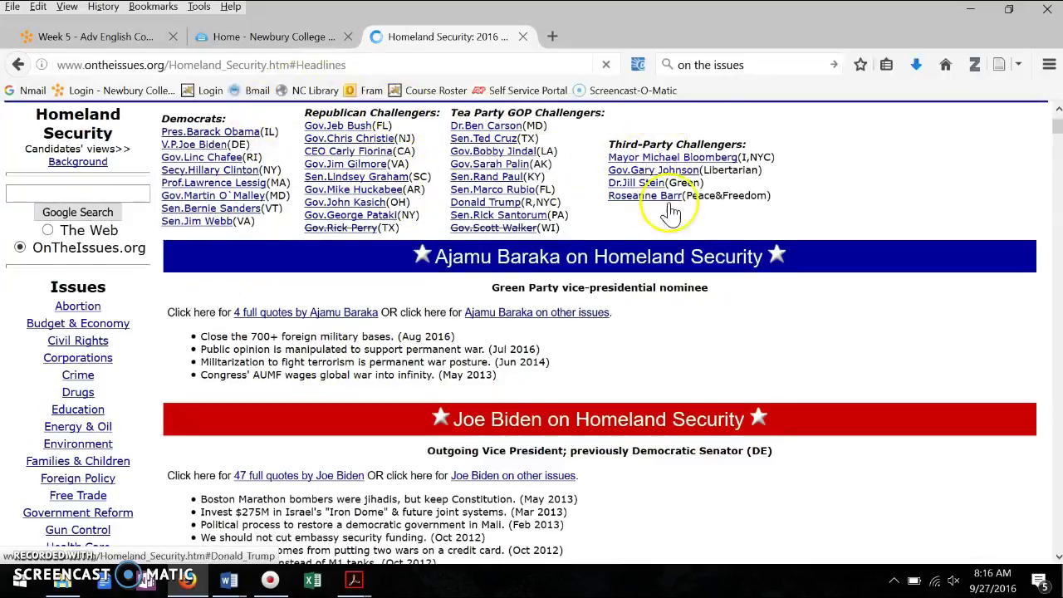
scroll(594, 373, "down", 3)
scroll(594, 373, "down", 2)
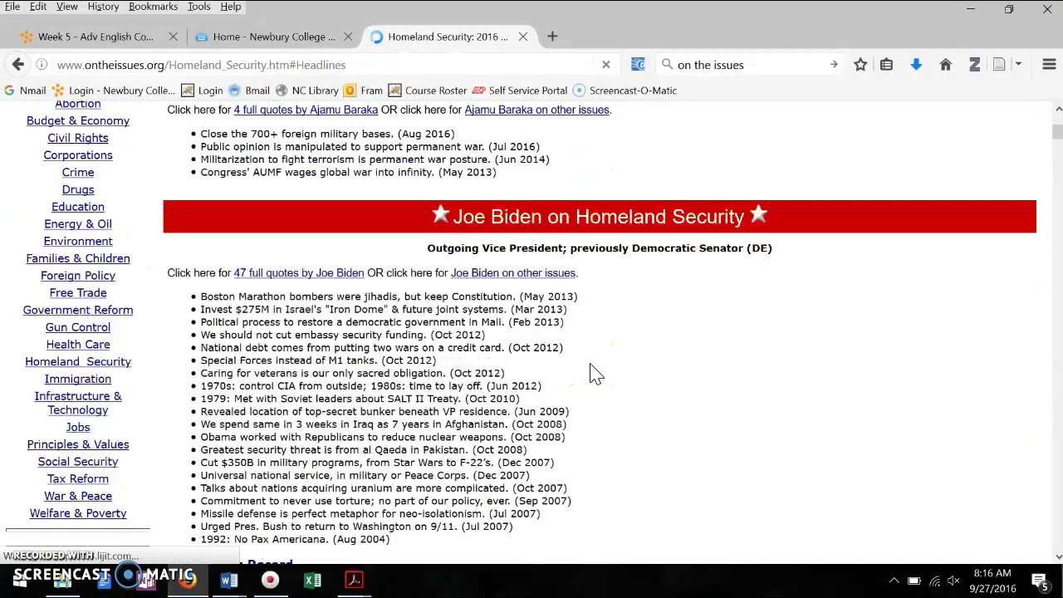
scroll(528, 348, "down", 1)
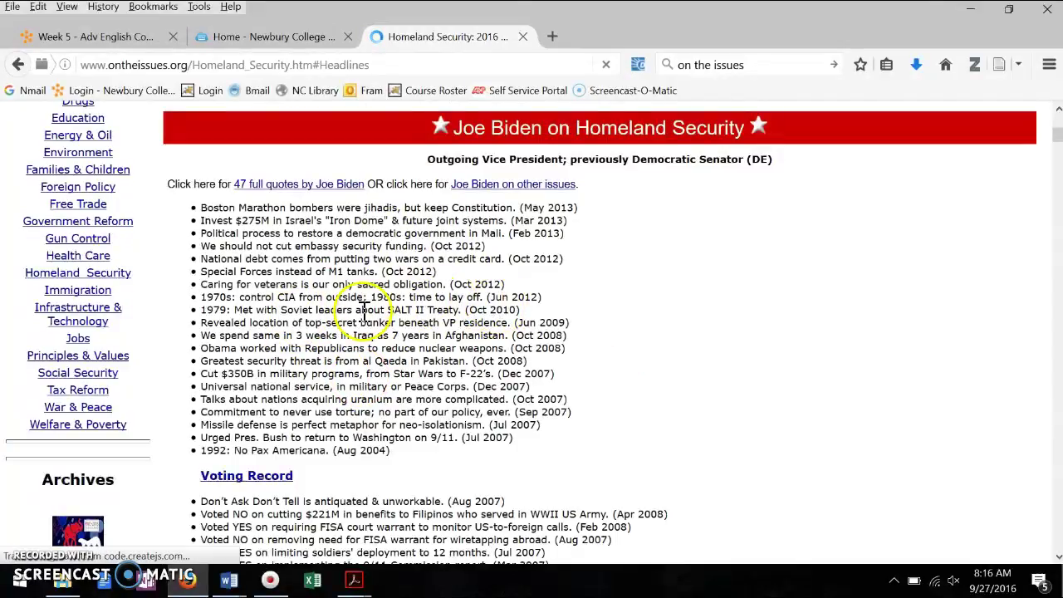
scroll(363, 322, "down", 2)
scroll(363, 322, "down", 3)
scroll(363, 323, "down", 4)
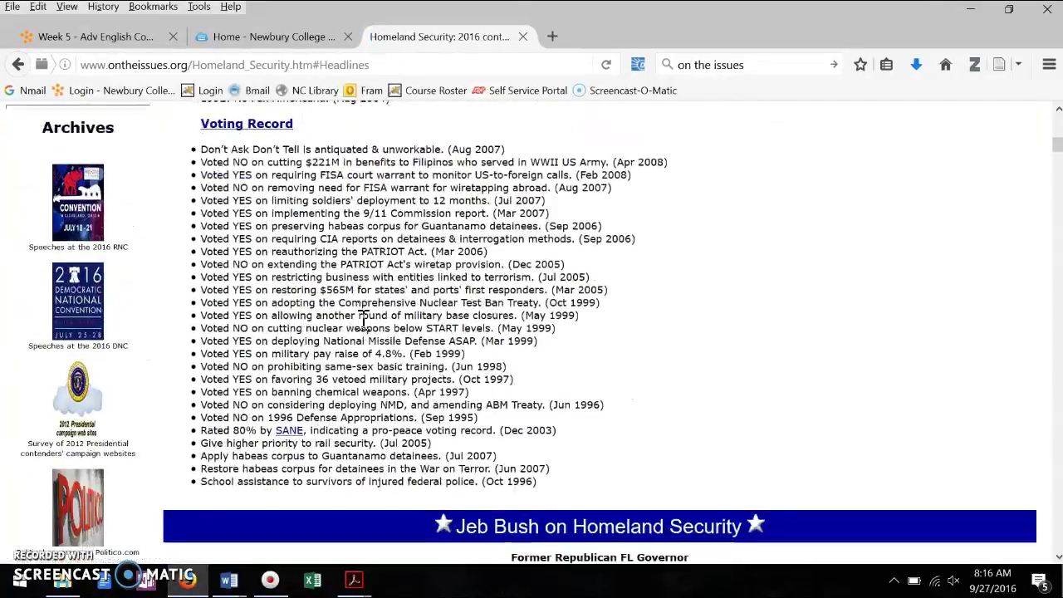
scroll(363, 322, "down", 3)
scroll(363, 322, "down", 4)
scroll(363, 322, "down", 3)
scroll(363, 322, "down", 5)
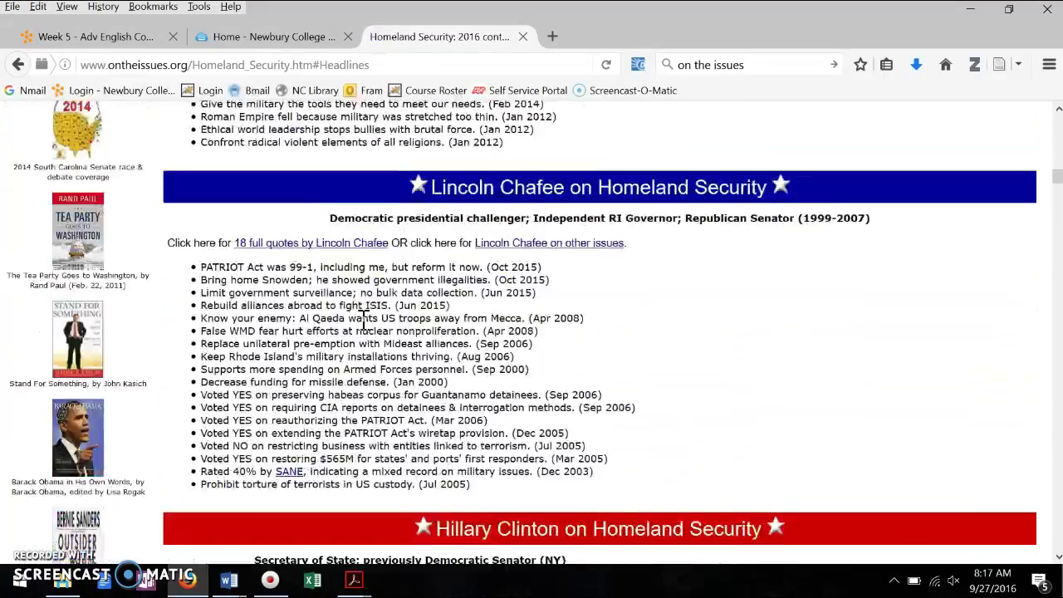
scroll(363, 322, "down", 5)
scroll(363, 322, "down", 5)
scroll(363, 322, "down", 5)
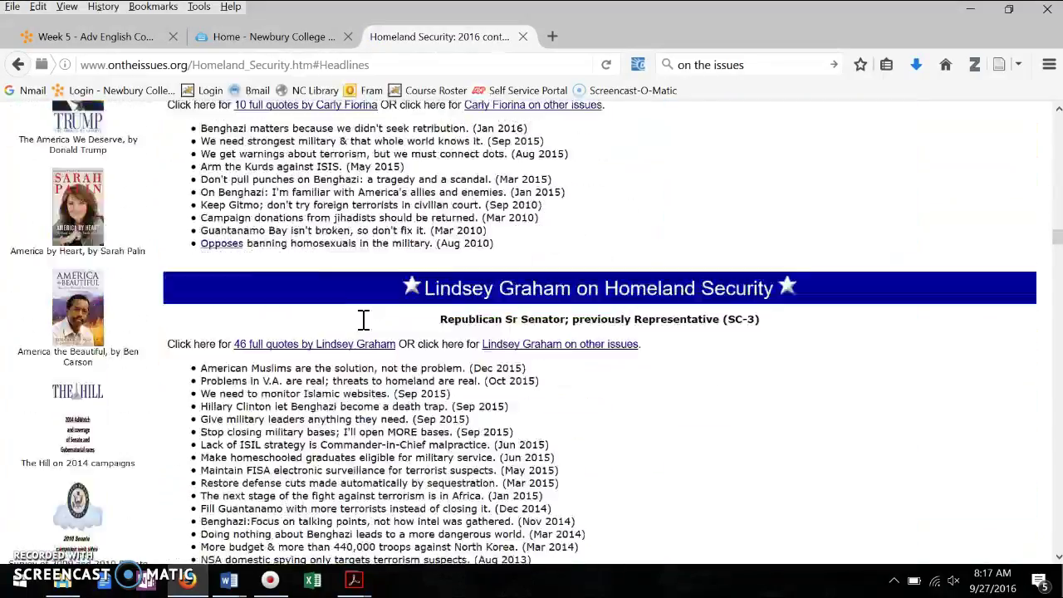
scroll(363, 322, "down", 5)
scroll(363, 322, "down", 5)
scroll(363, 322, "down", 5)
scroll(363, 323, "down", 5)
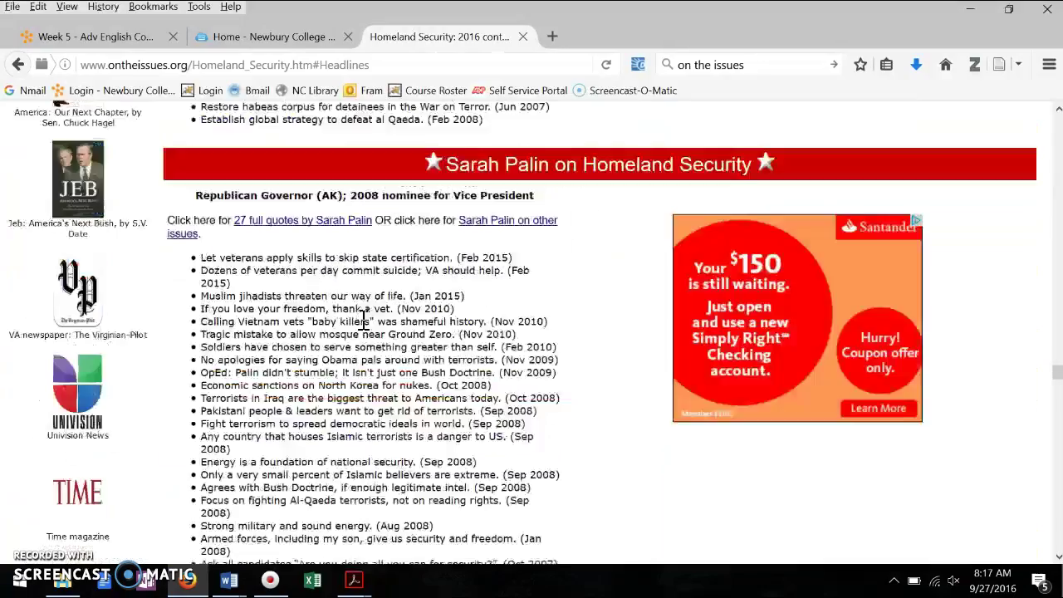
scroll(363, 323, "down", 1)
scroll(363, 322, "down", 5)
scroll(363, 323, "down", 5)
scroll(363, 322, "down", 5)
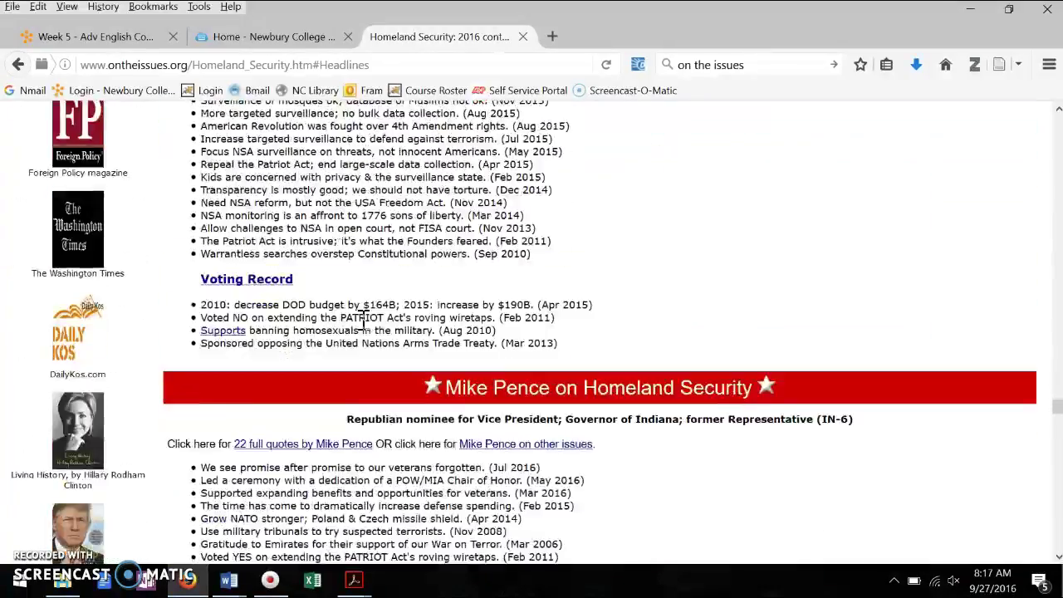
scroll(362, 322, "down", 3)
scroll(363, 322, "down", 5)
scroll(363, 323, "down", 2)
scroll(363, 323, "down", 2)
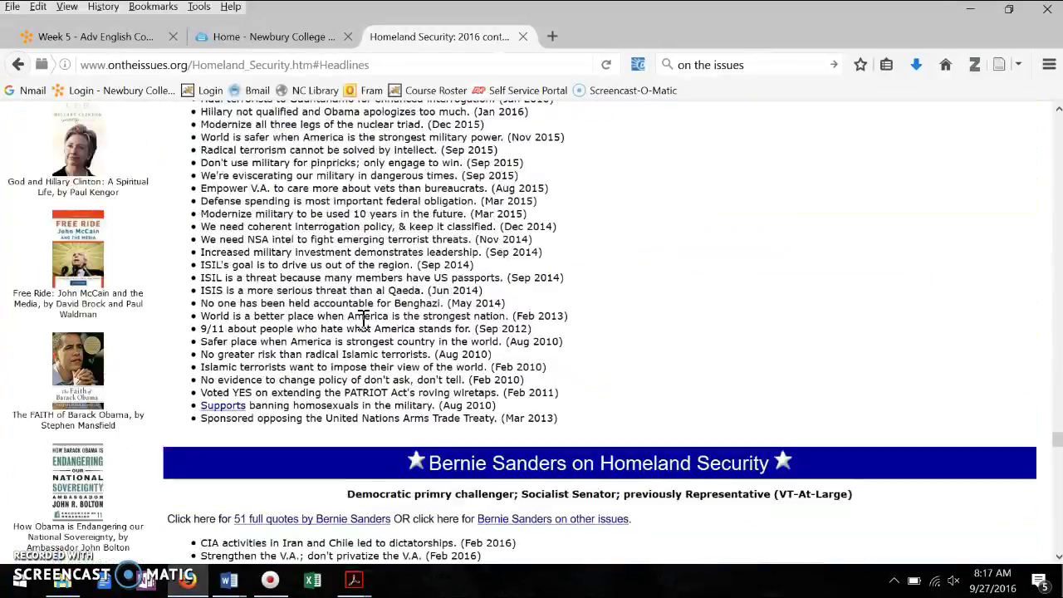
scroll(363, 323, "down", 5)
scroll(363, 322, "down", 5)
scroll(363, 322, "down", 5)
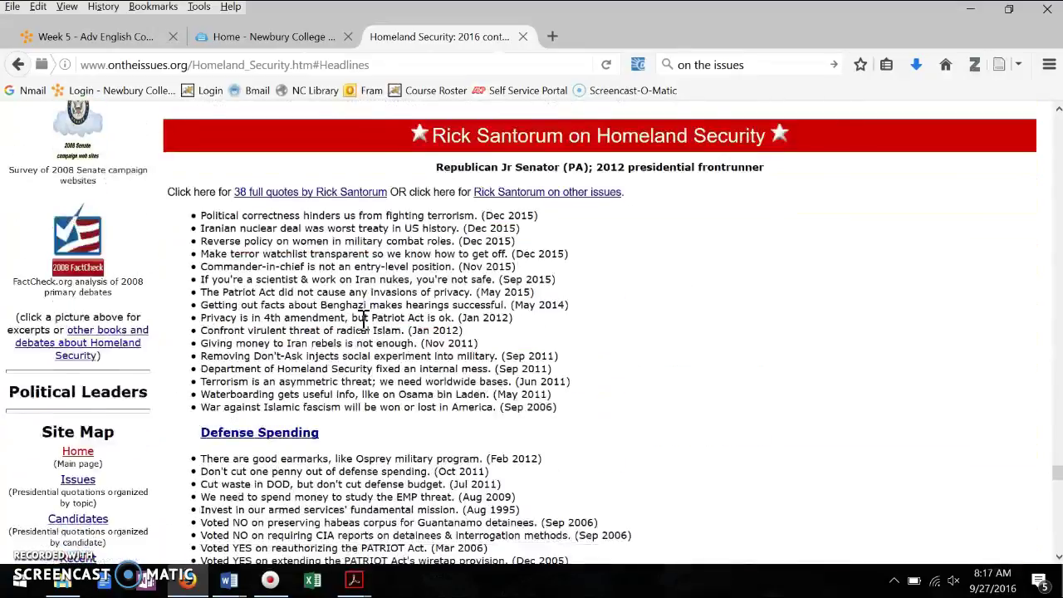
scroll(363, 322, "down", 4)
scroll(362, 322, "down", 5)
scroll(363, 322, "down", 4)
scroll(363, 322, "down", 1)
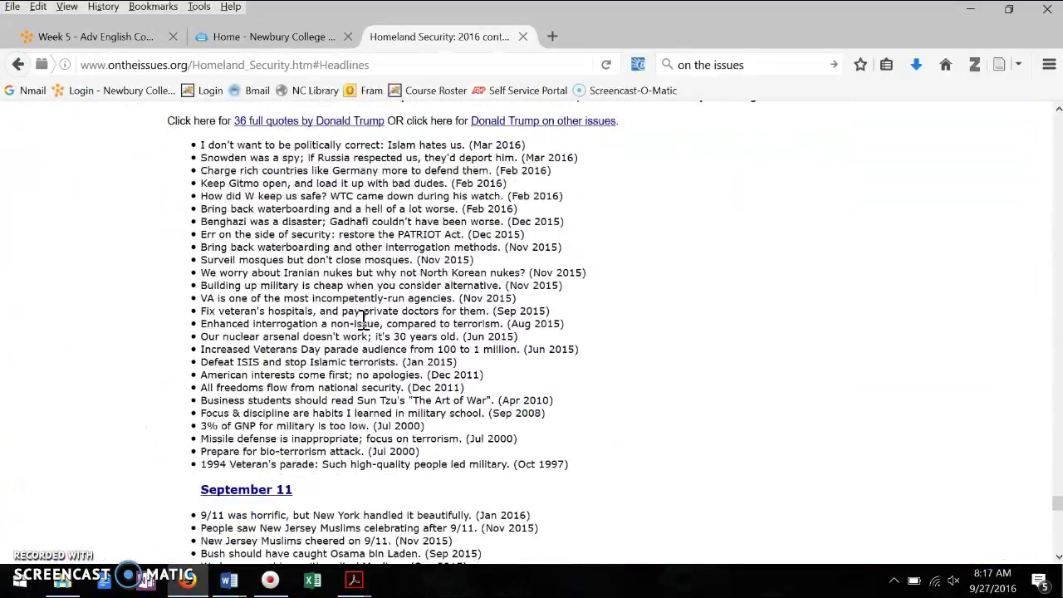
scroll(363, 322, "down", 5)
Scroll back up to the top of the Homeland Security page.
scroll(363, 323, "up", 4)
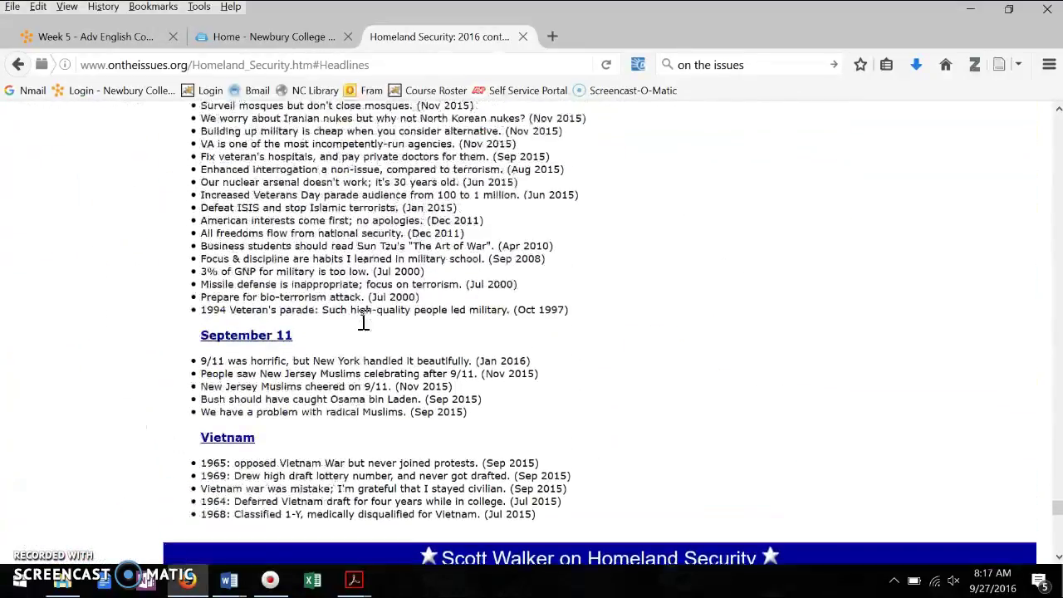
scroll(363, 322, "up", 3)
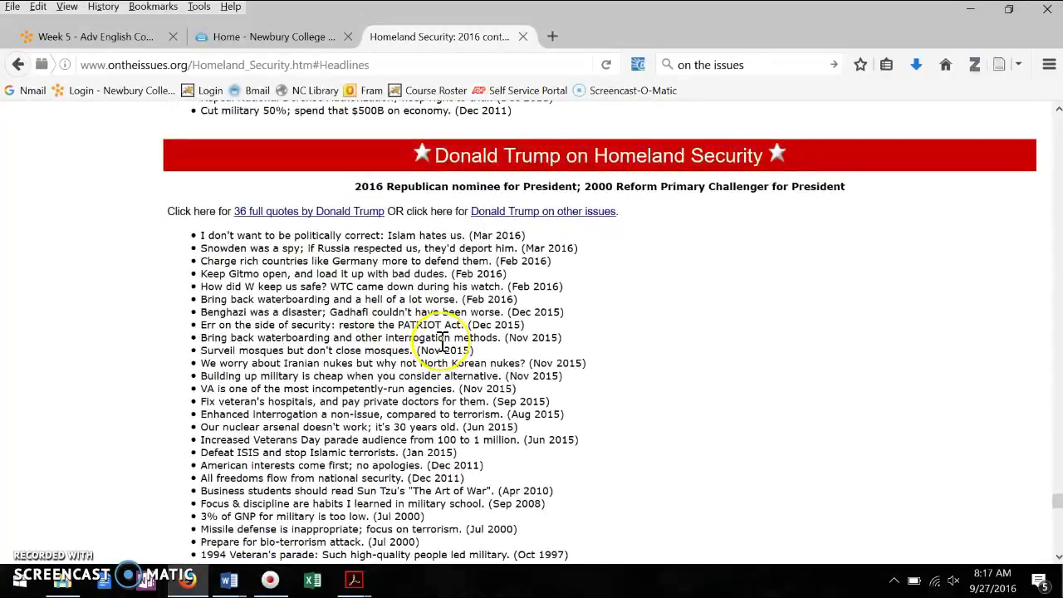
scroll(442, 343, "up", 3)
scroll(443, 344, "up", 10)
scroll(443, 343, "up", 10)
scroll(442, 343, "up", 10)
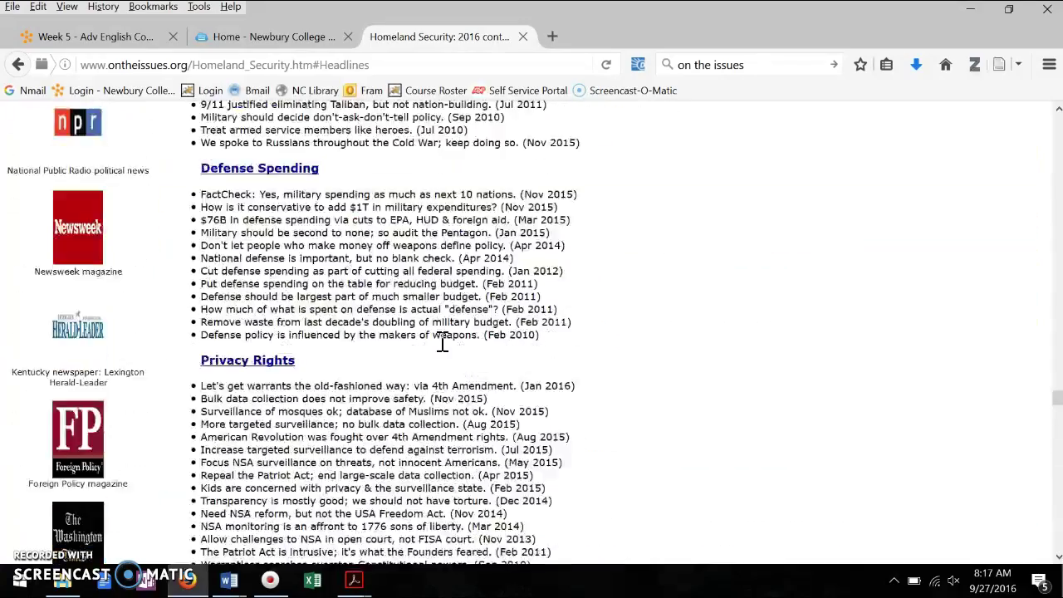
scroll(443, 343, "up", 10)
scroll(443, 343, "up", 10)
scroll(443, 343, "up", 10)
scroll(443, 343, "up", 10)
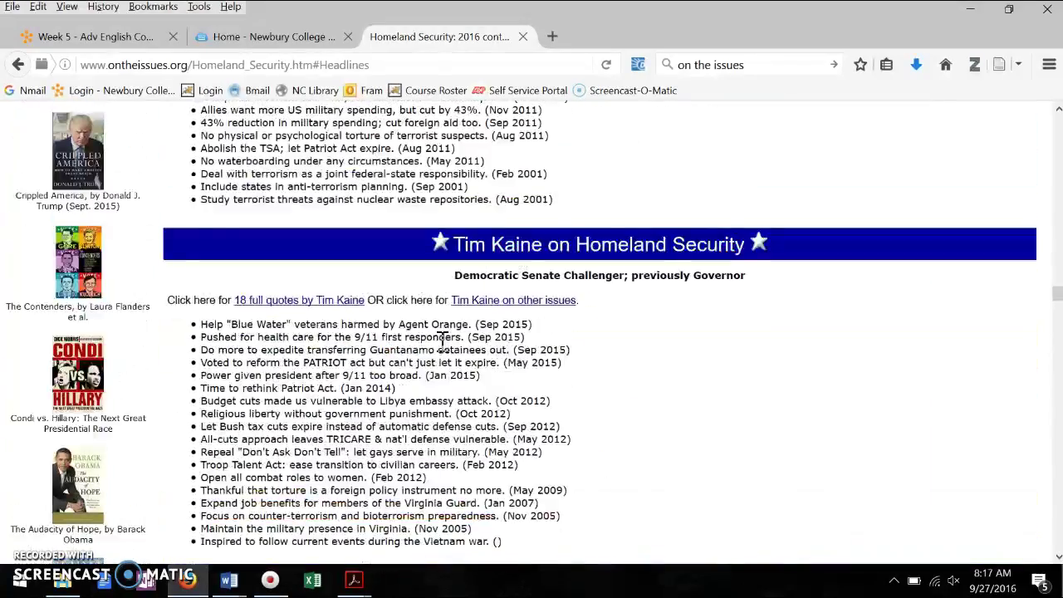
scroll(443, 343, "up", 10)
scroll(442, 343, "up", 2)
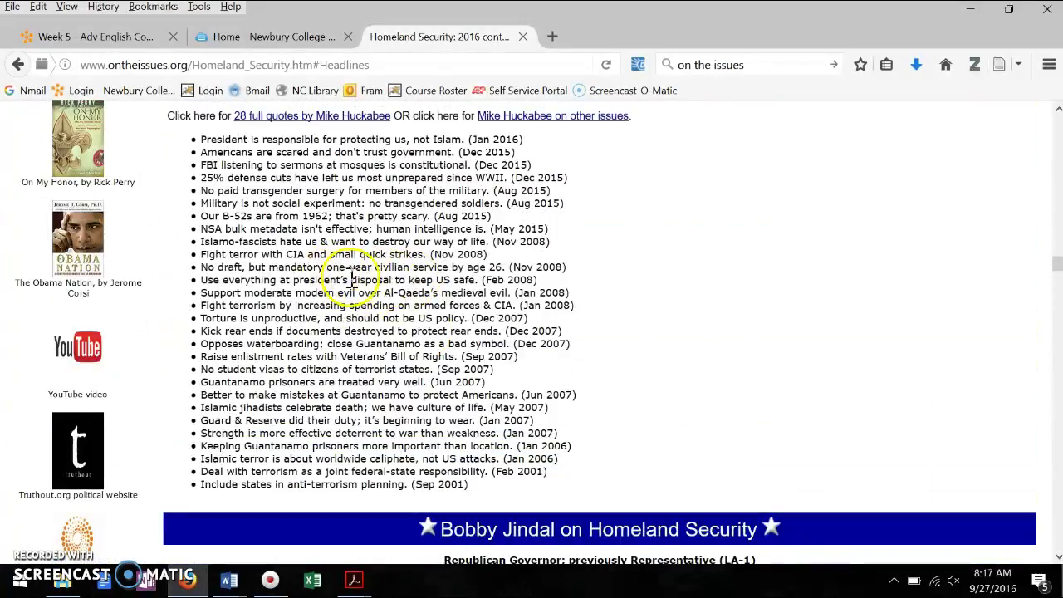
scroll(382, 292, "up", 2)
scroll(382, 292, "up", 2)
scroll(382, 292, "up", 2)
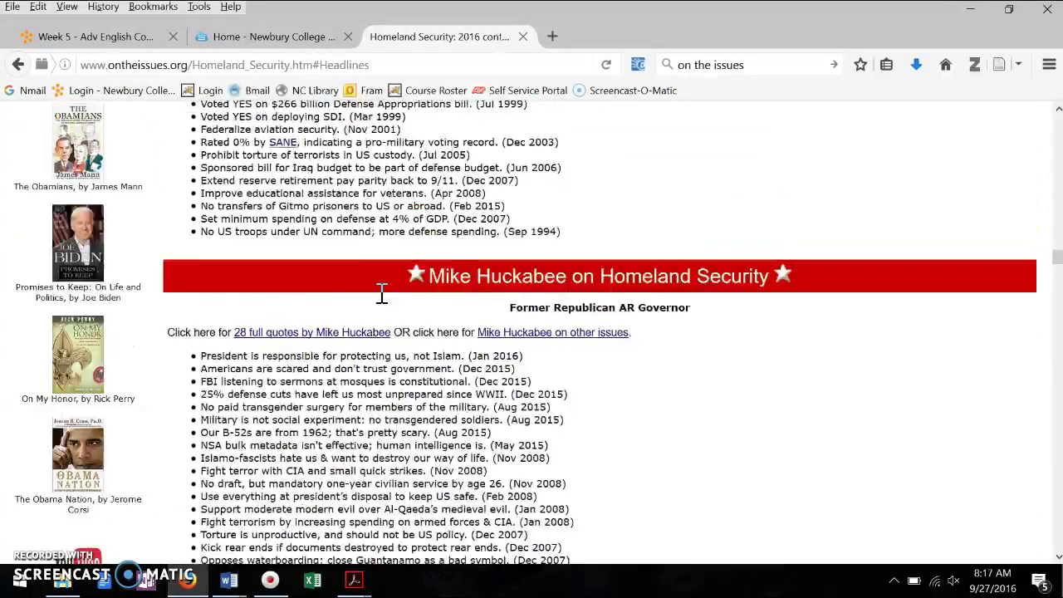
scroll(382, 293, "up", 10)
scroll(382, 292, "up", 10)
scroll(382, 292, "up", 5)
scroll(382, 293, "up", 10)
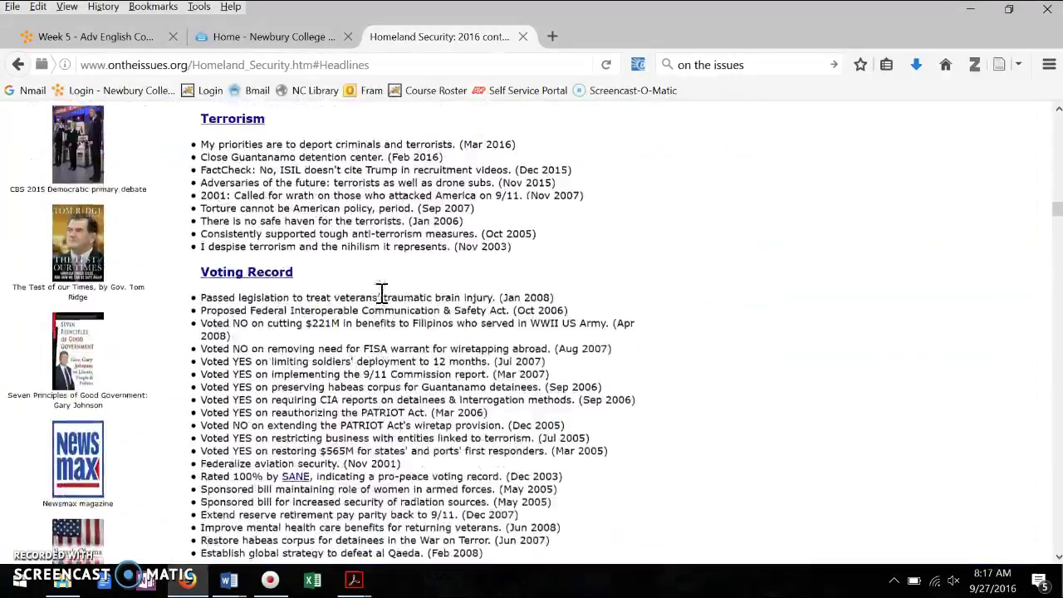
scroll(382, 292, "up", 5)
scroll(382, 293, "up", 10)
scroll(382, 292, "up", 5)
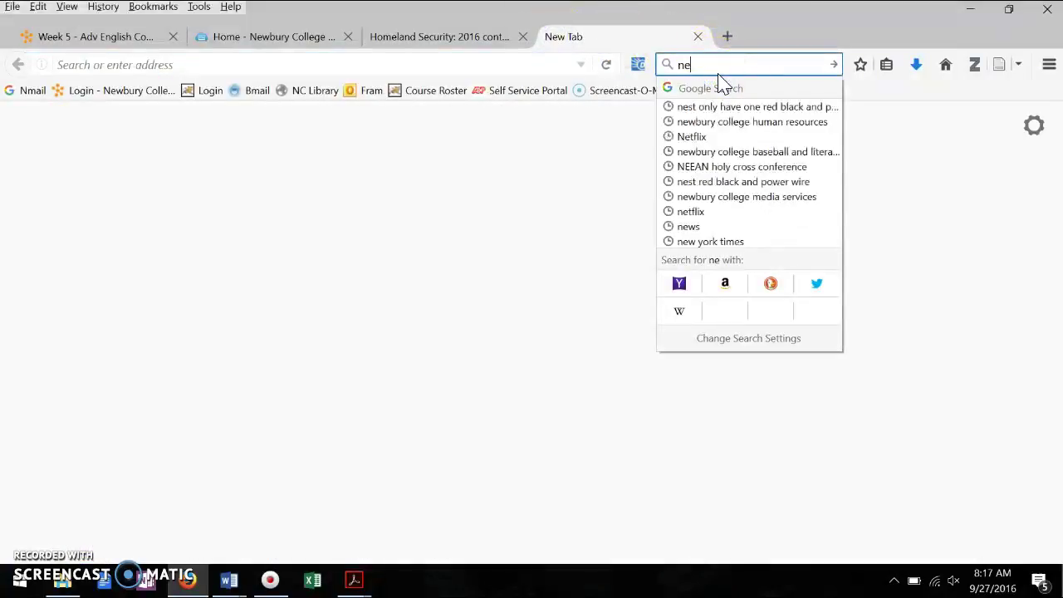
Search Google for 'new york times clinton homeland security'.
type("w york")
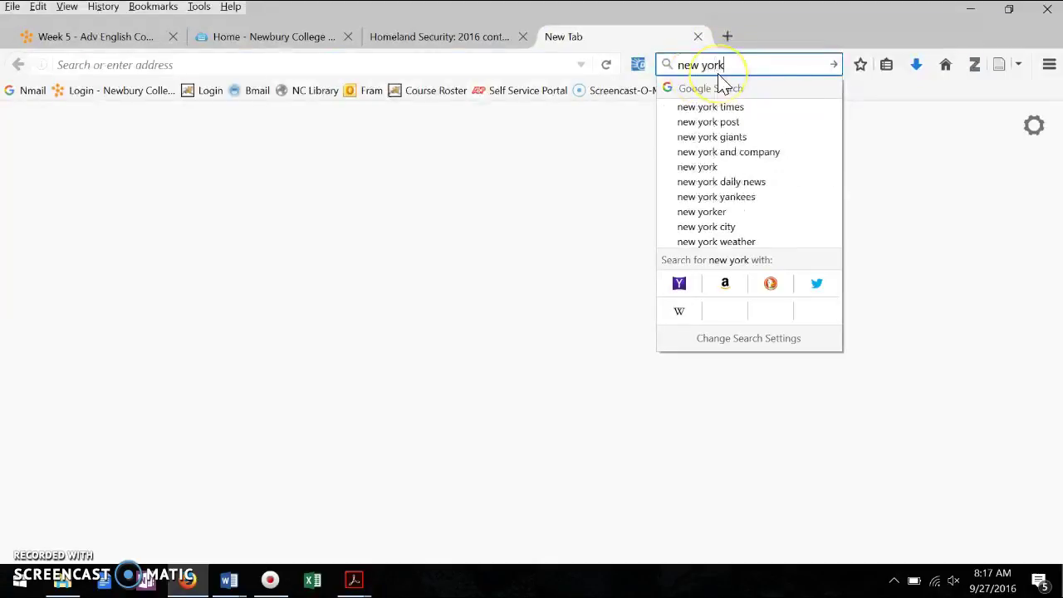
type(" times cli")
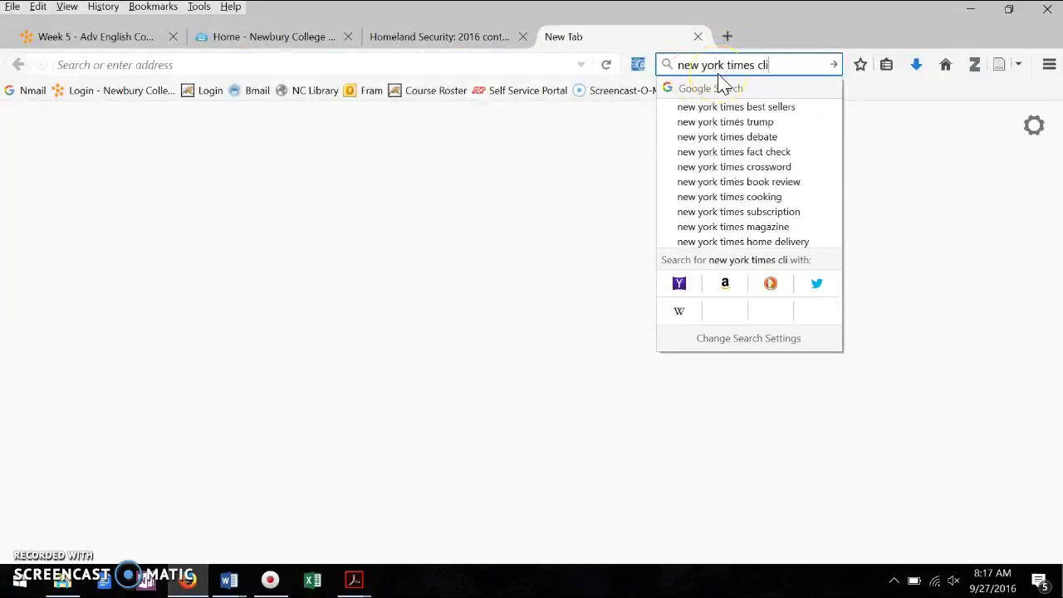
type("nton home")
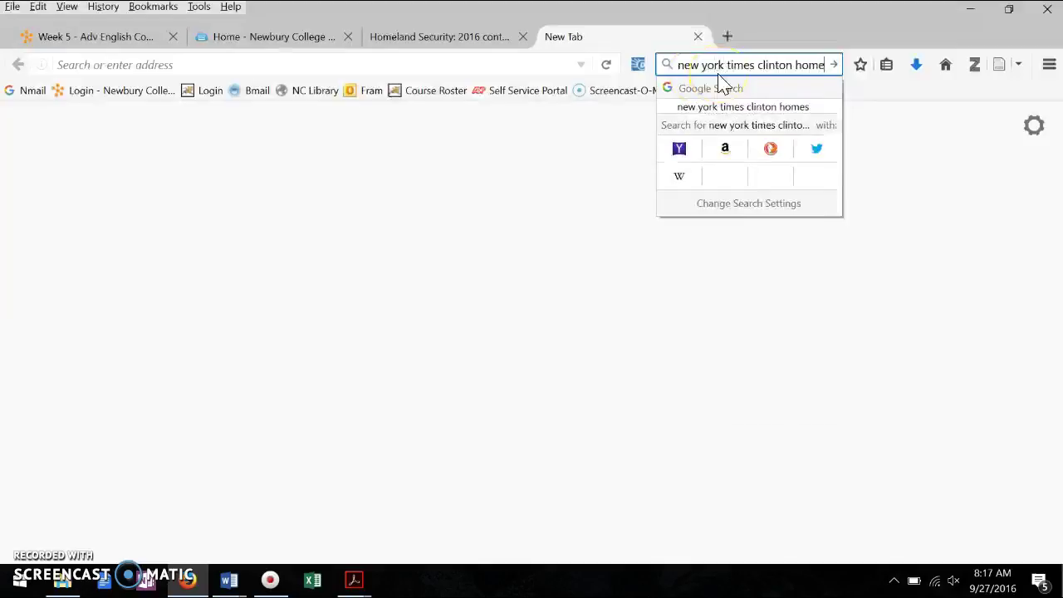
type("land s")
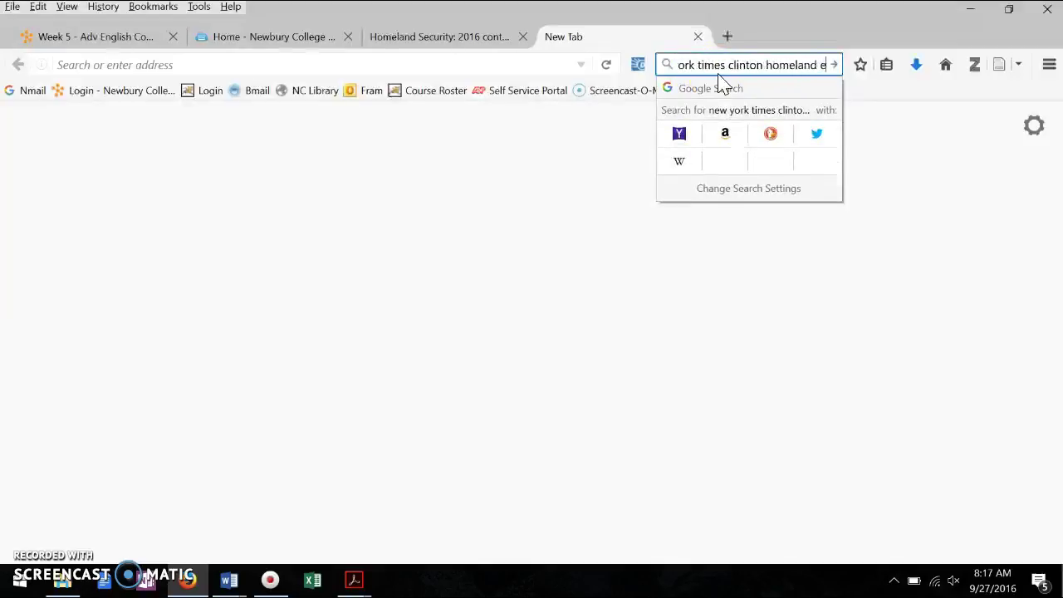
type("ecurity")
key("Return")
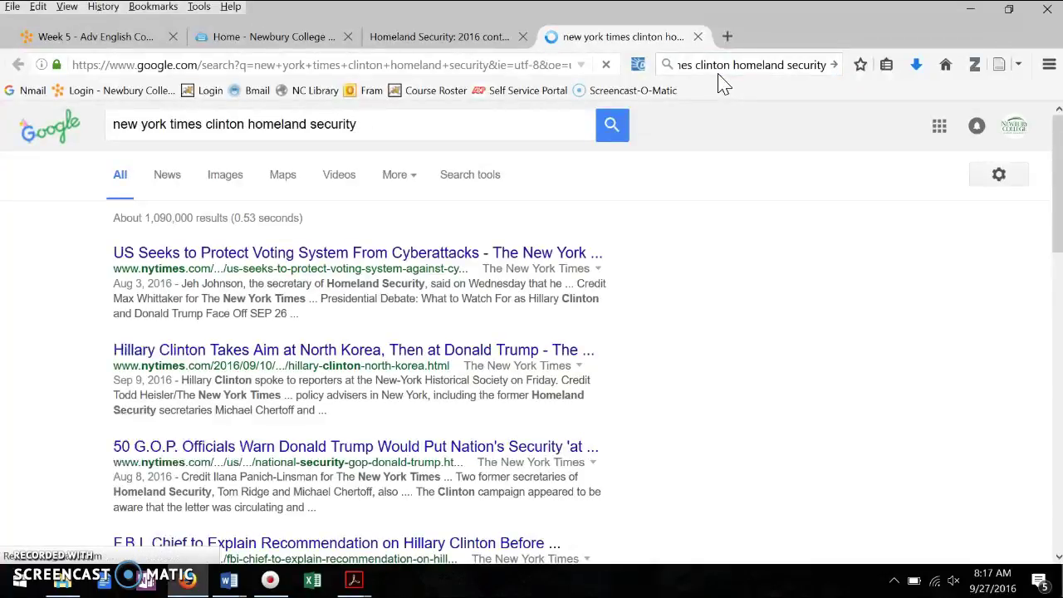
Return to the Week 5 course page and open the library's Databases page.
left_click(138, 42)
scroll(518, 407, "down", 3)
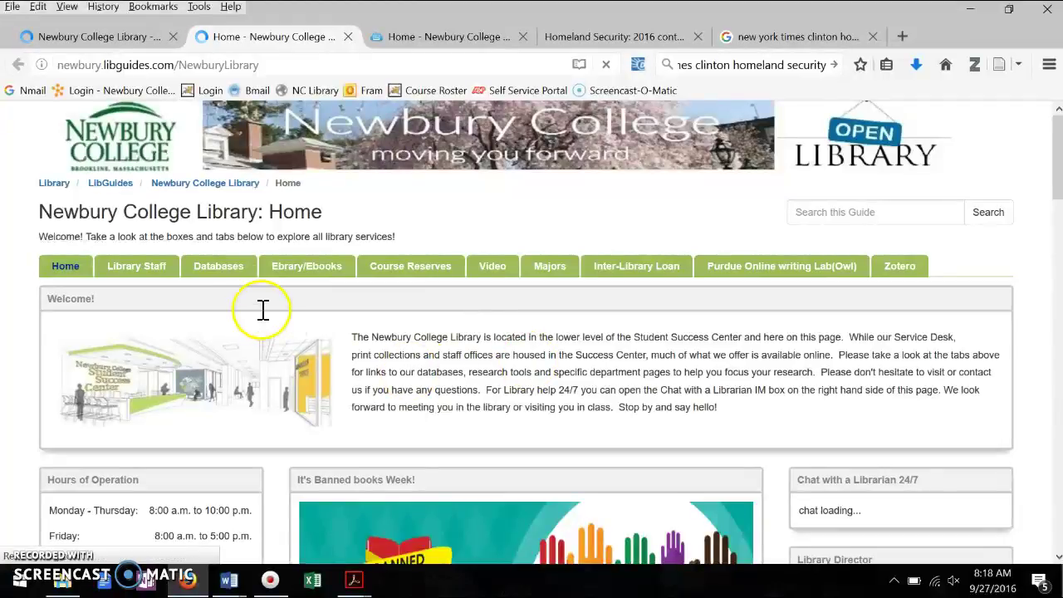
left_click(216, 270)
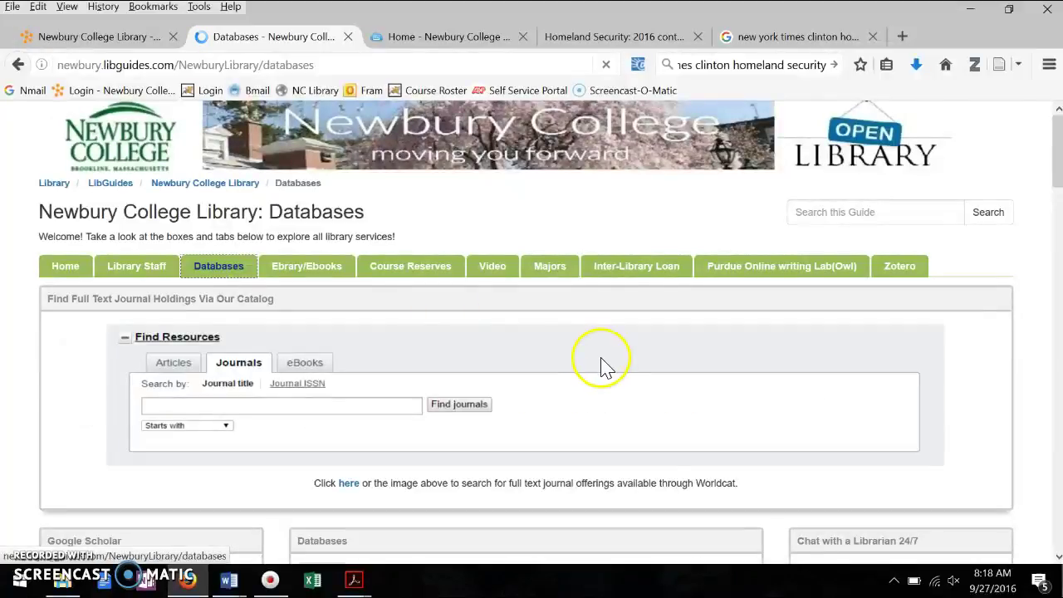
Scroll through the alphabetical database list and back up to ABI/INFORM Complete.
left_click(600, 361)
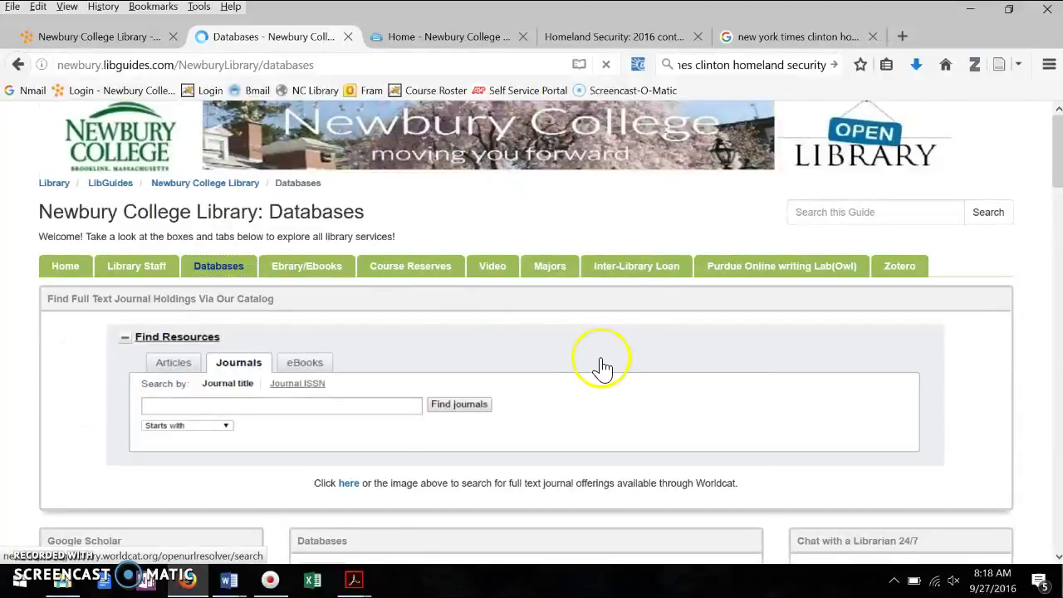
scroll(602, 359, "down", 5)
scroll(602, 357, "down", 2)
scroll(603, 358, "down", 2)
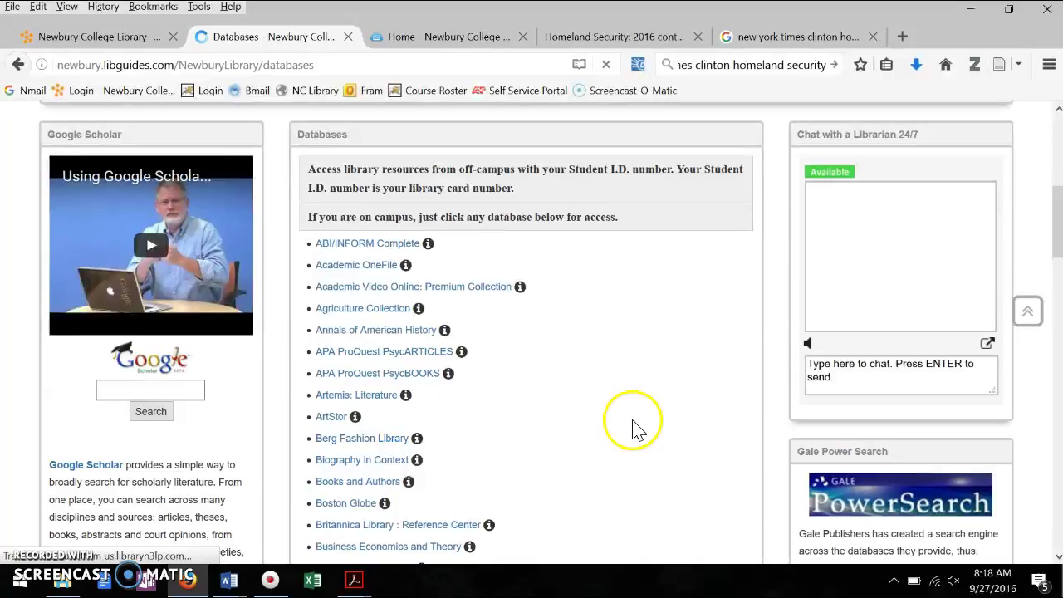
scroll(634, 428, "down", 5)
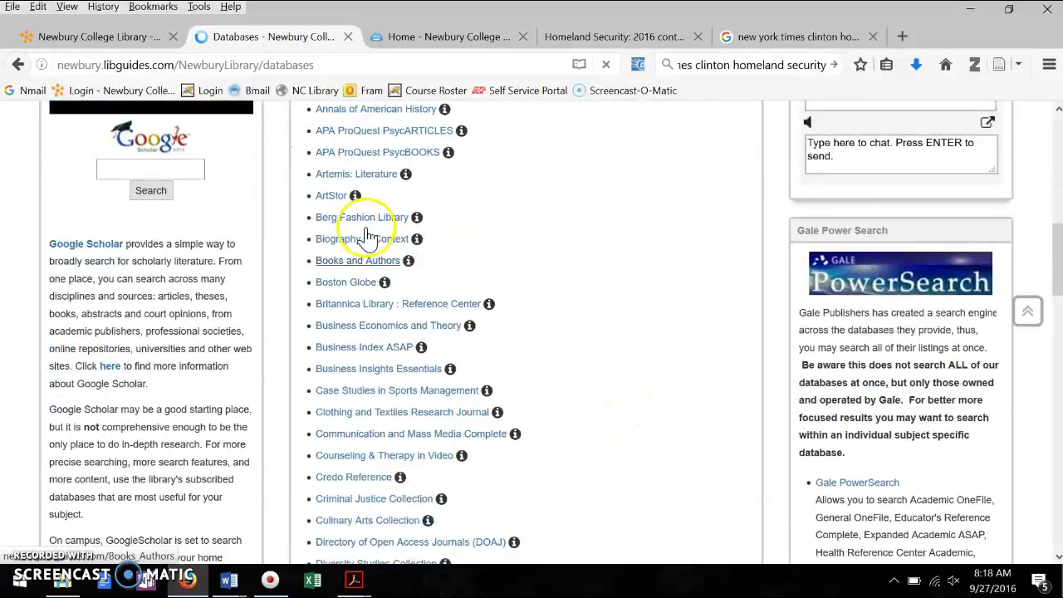
scroll(629, 361, "down", 2)
scroll(629, 361, "down", 1)
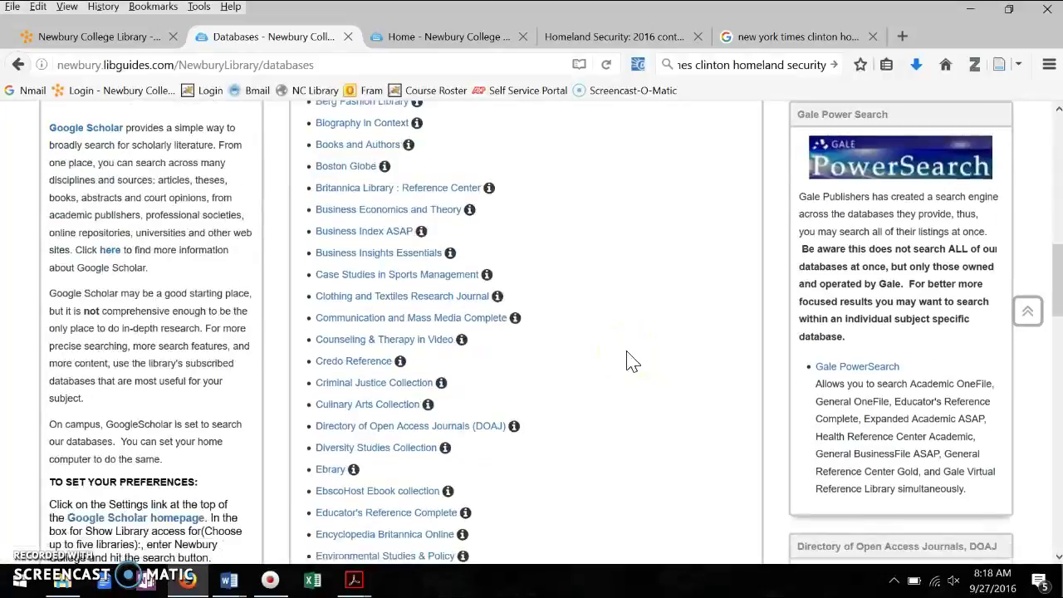
scroll(629, 361, "up", 1)
scroll(671, 347, "down", 2)
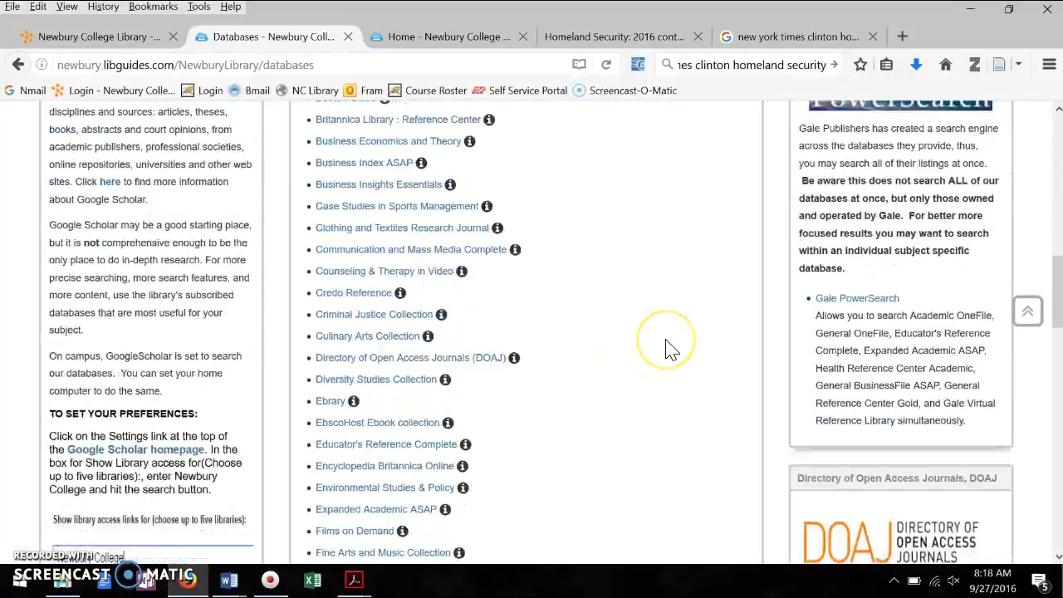
scroll(671, 347, "down", 2)
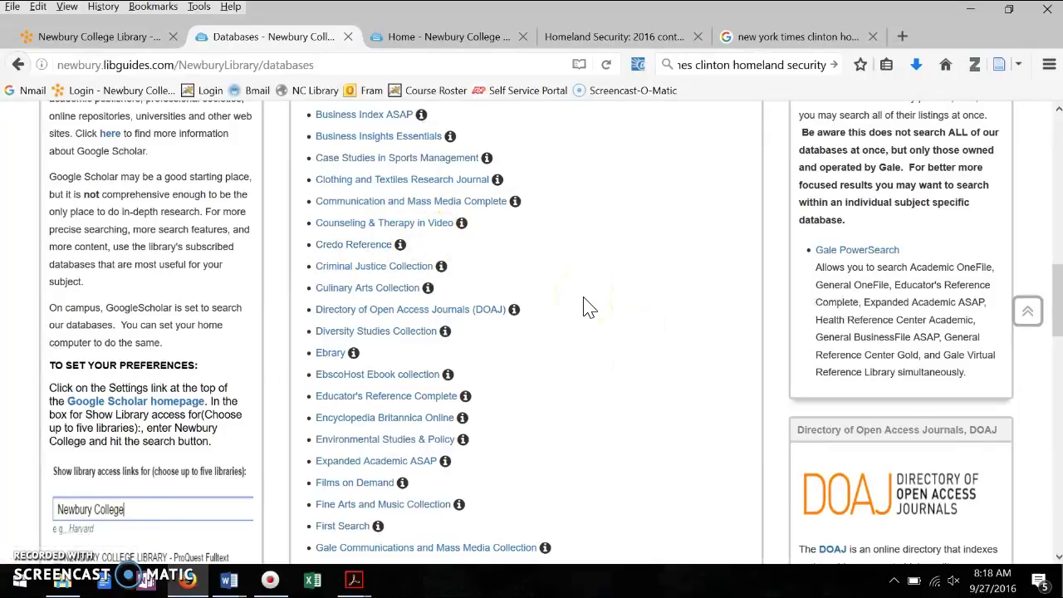
scroll(588, 307, "down", 2)
scroll(588, 308, "down", 1)
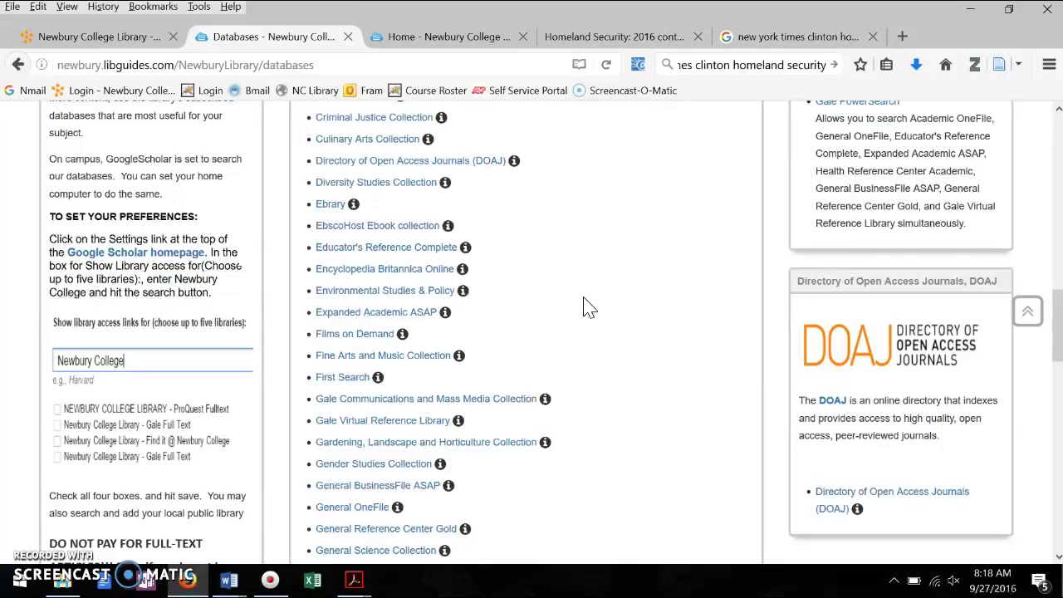
scroll(588, 308, "up", 5)
scroll(588, 308, "up", 2)
scroll(588, 307, "up", 1)
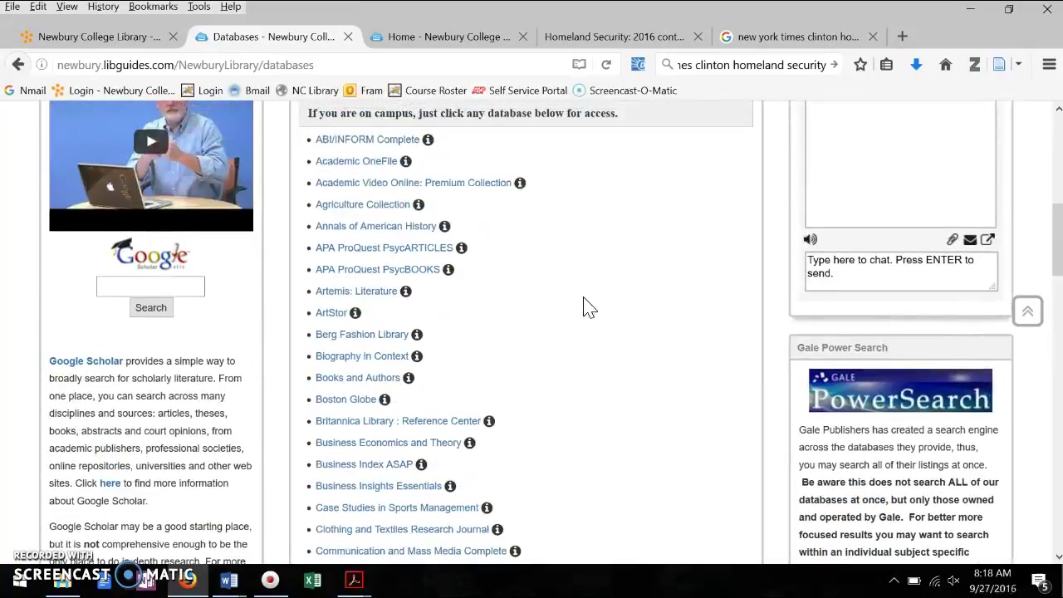
scroll(588, 308, "up", 1)
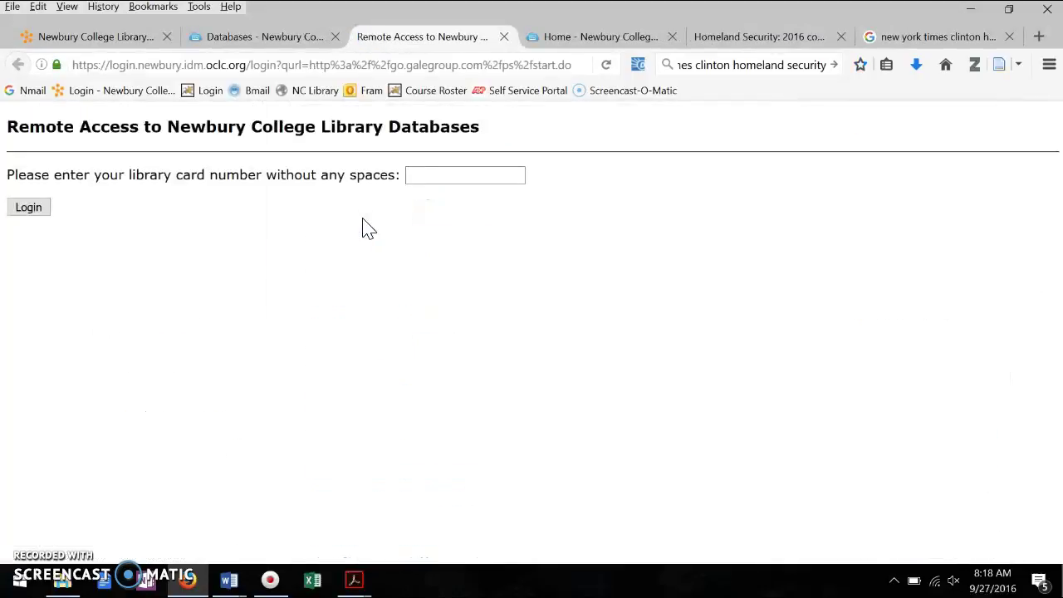
Log in to Academic OneFile with the library card number.
left_click(437, 173)
left_click(439, 175)
type("2")
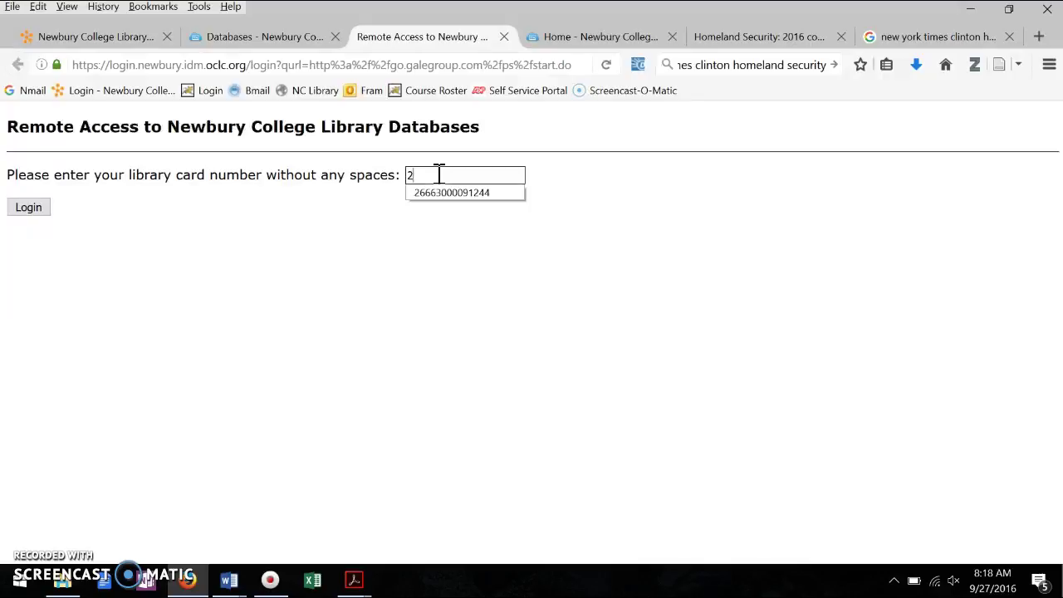
key("Down")
key("Return")
key("Return")
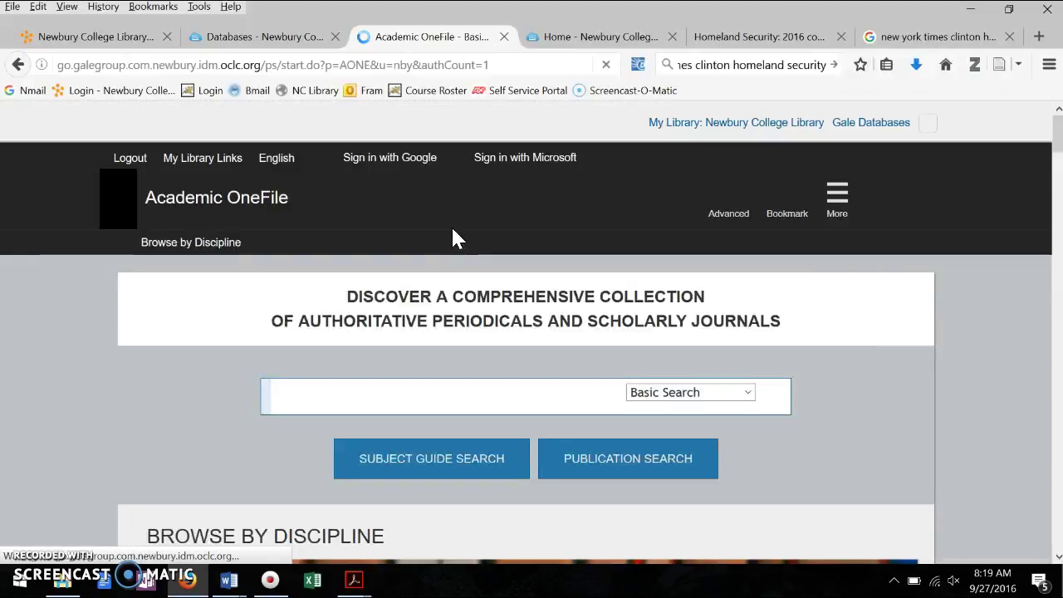
Search Academic OneFile for 'hillary clinton homeland security'.
scroll(454, 228, "down", 3)
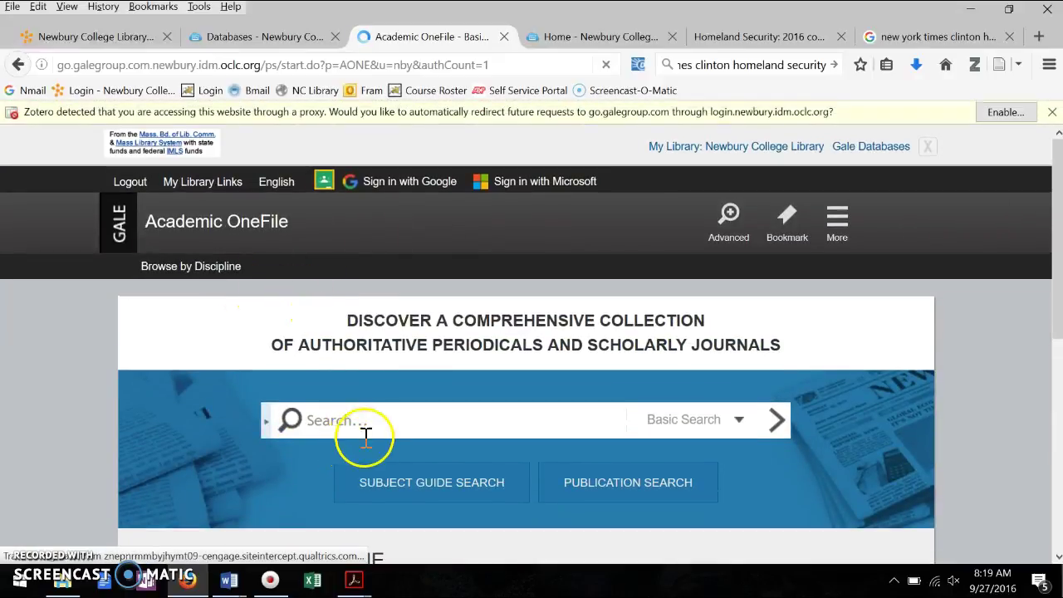
left_click(381, 426)
type("hillar")
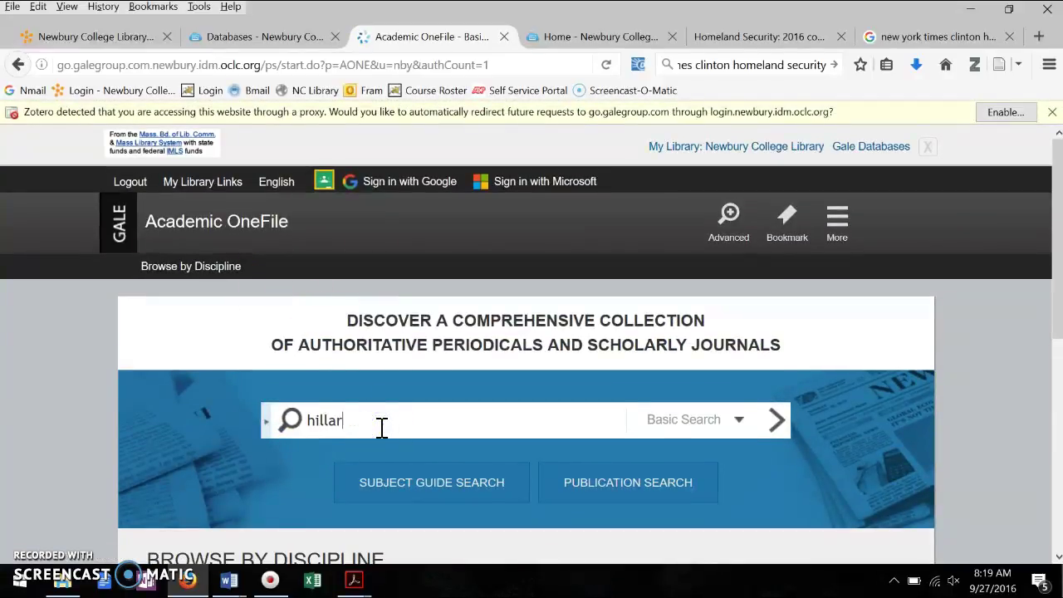
type("homes")
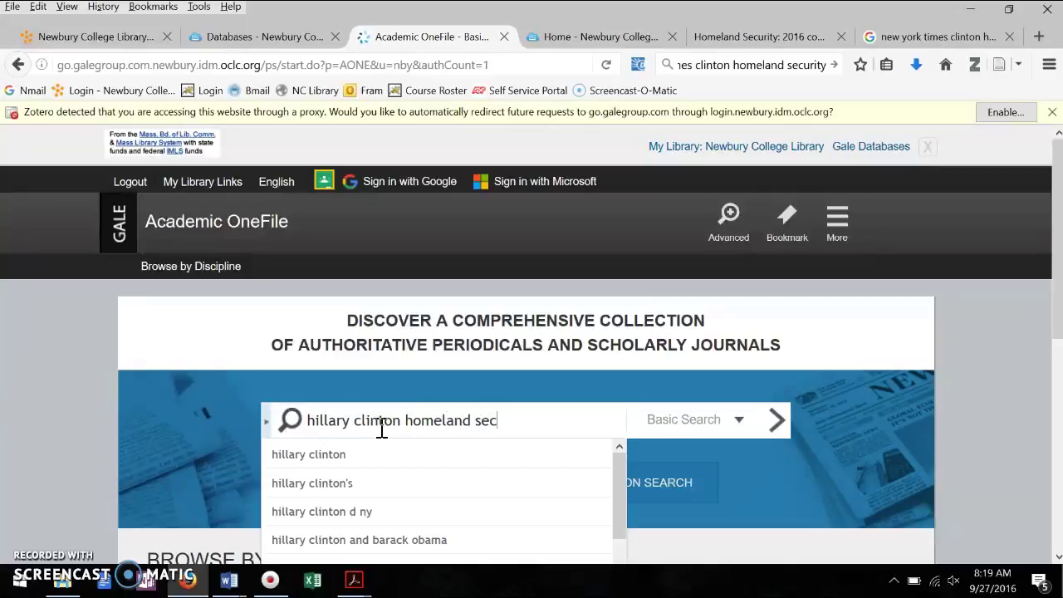
type("rity")
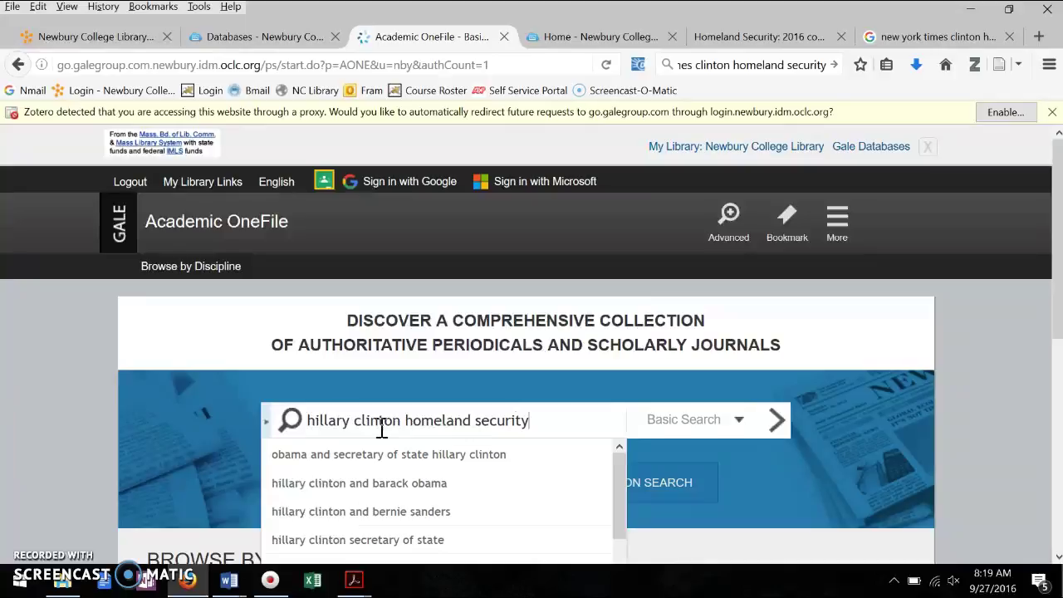
key("Return")
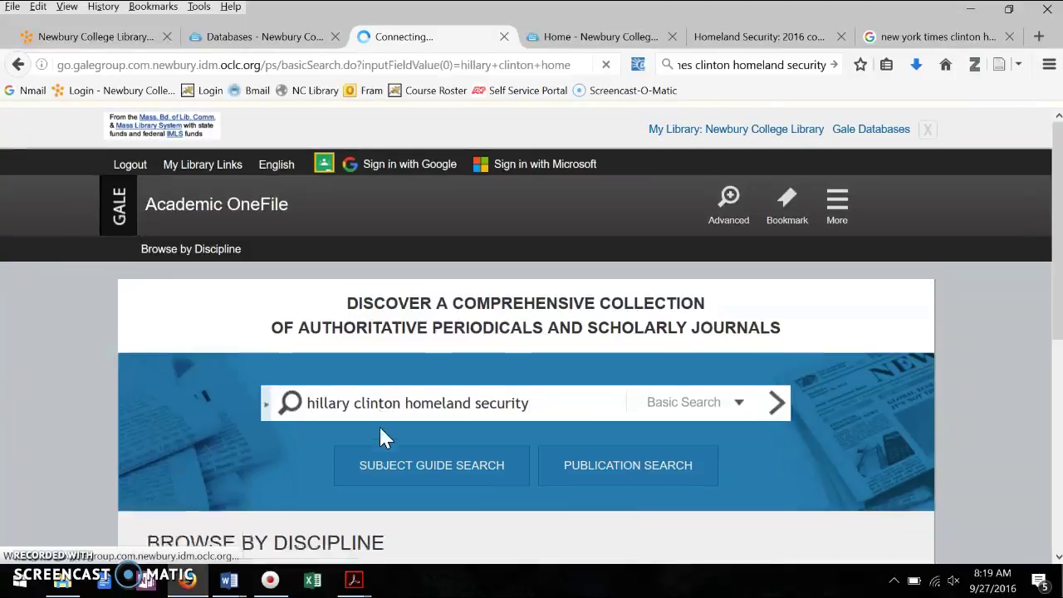
Scroll through the Academic OneFile journal results, pointing out word counts, including the second article's 1206.
left_click(459, 470)
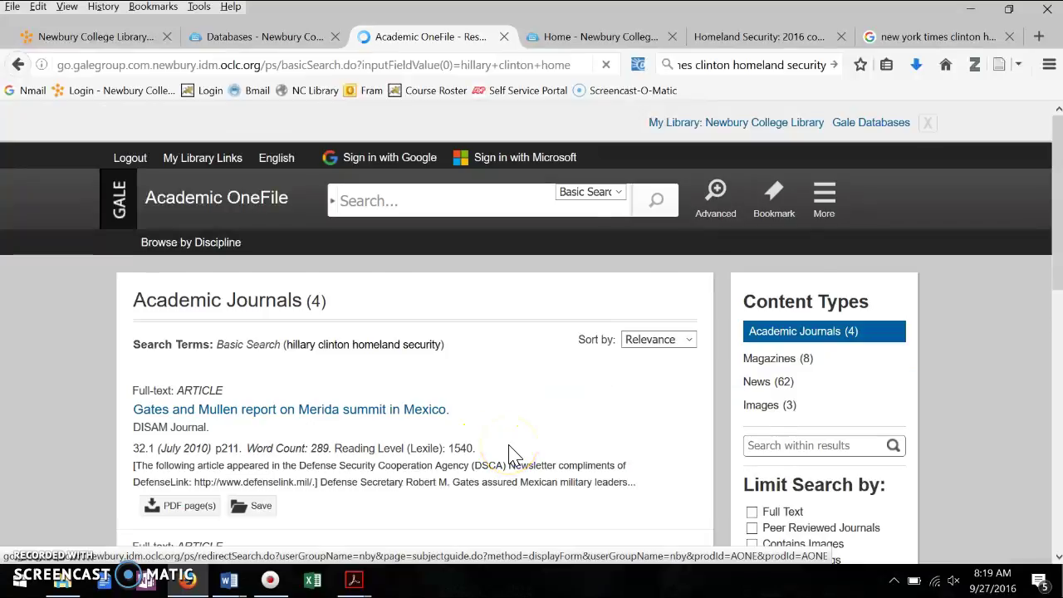
scroll(507, 451, "down", 2)
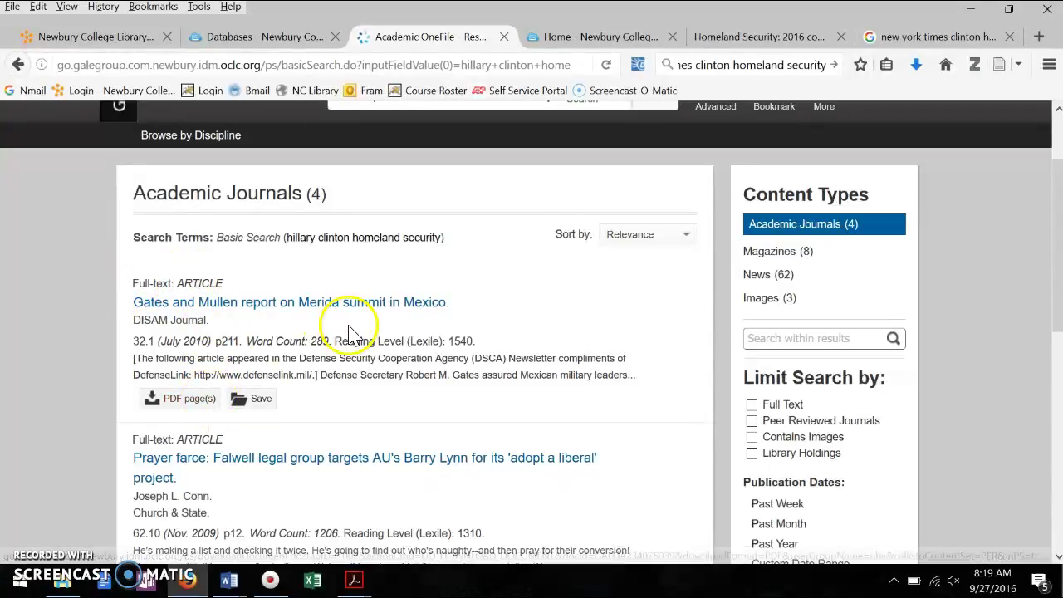
left_click(312, 344)
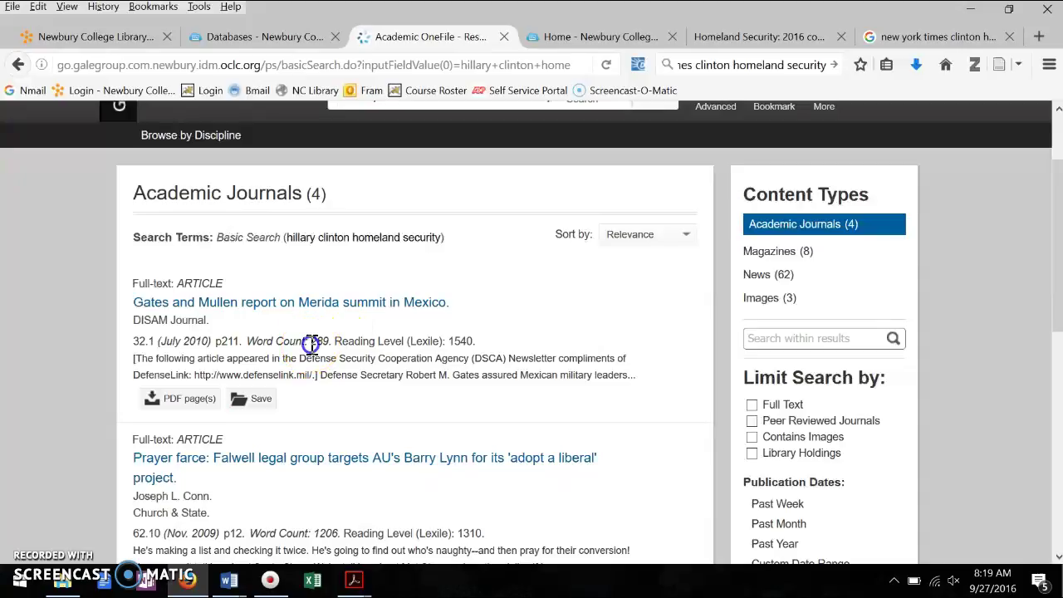
scroll(329, 349, "down", 3)
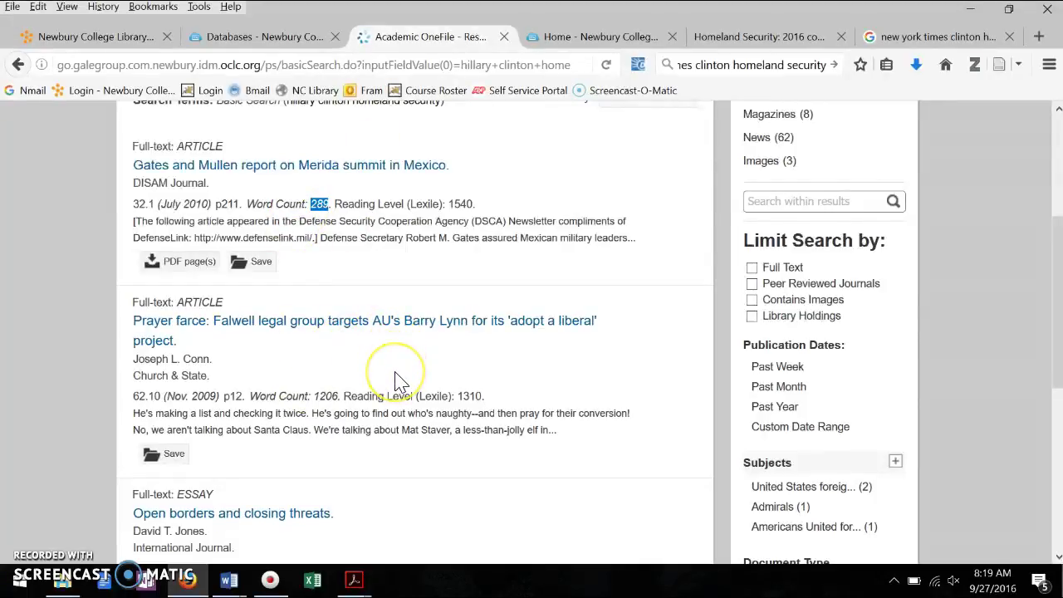
scroll(397, 382, "down", 2)
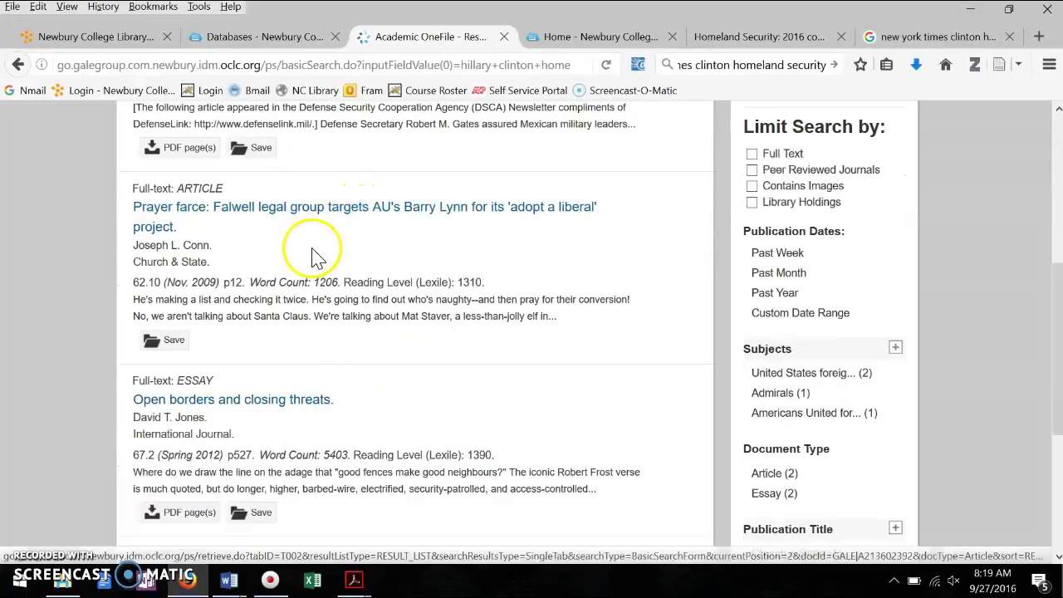
double_click(328, 282)
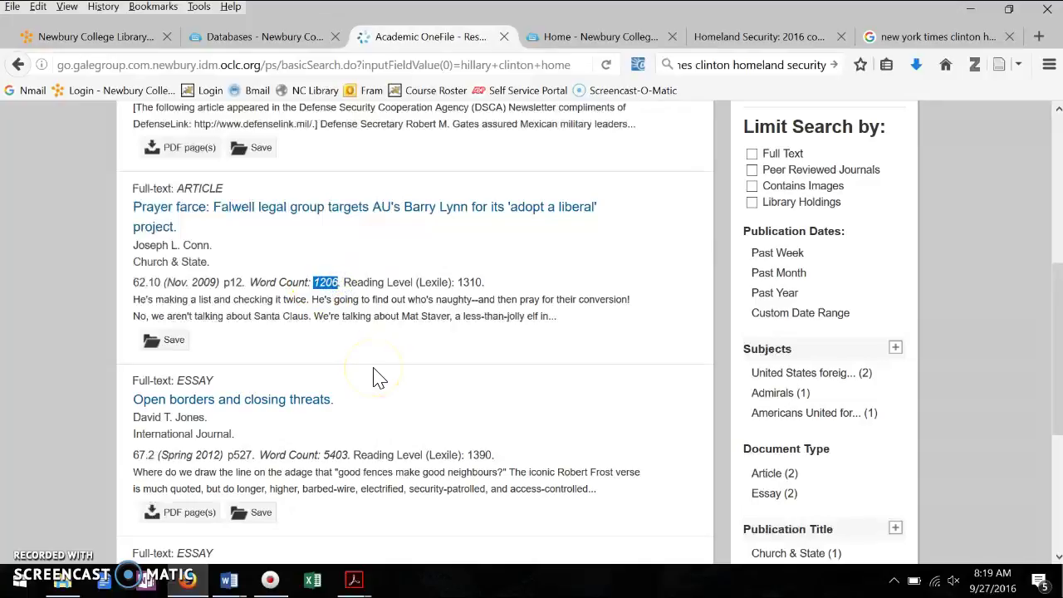
Review the remaining results down to the presidential cabinet essay, then return to the list's top.
scroll(374, 378, "down", 3)
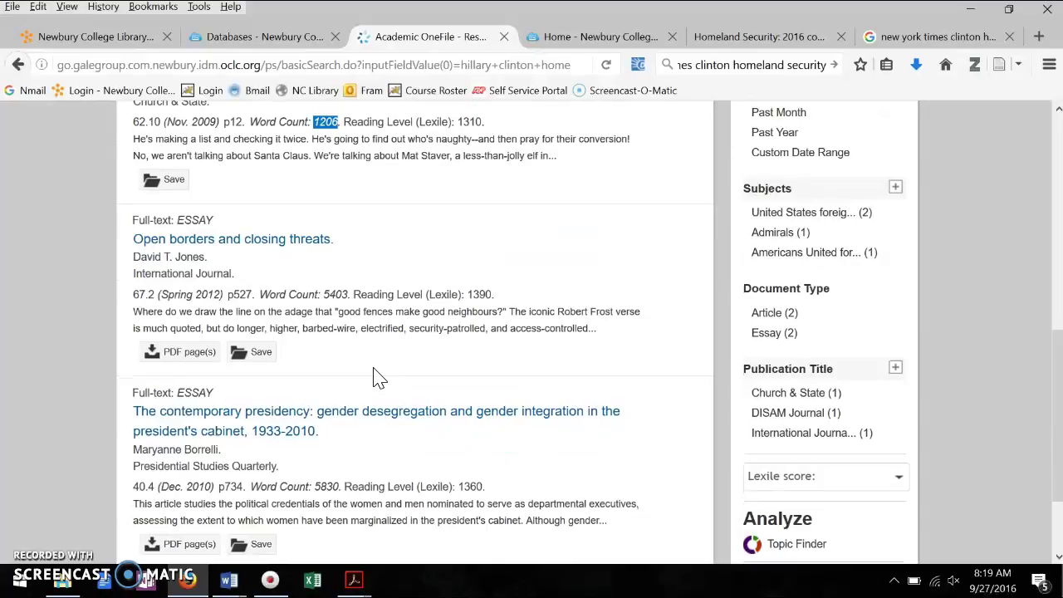
scroll(373, 378, "down", 3)
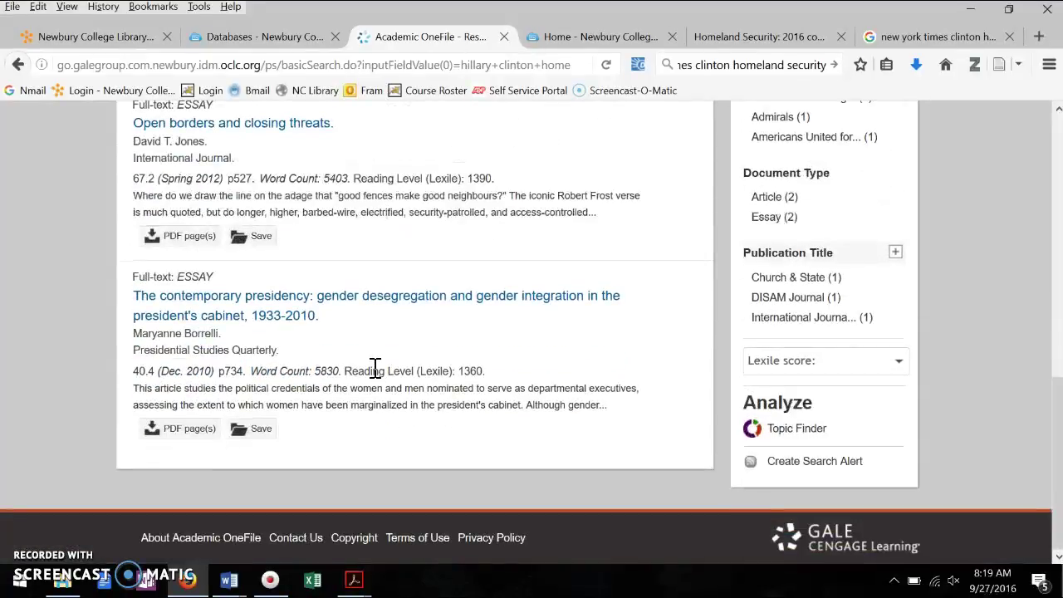
scroll(376, 367, "up", 3)
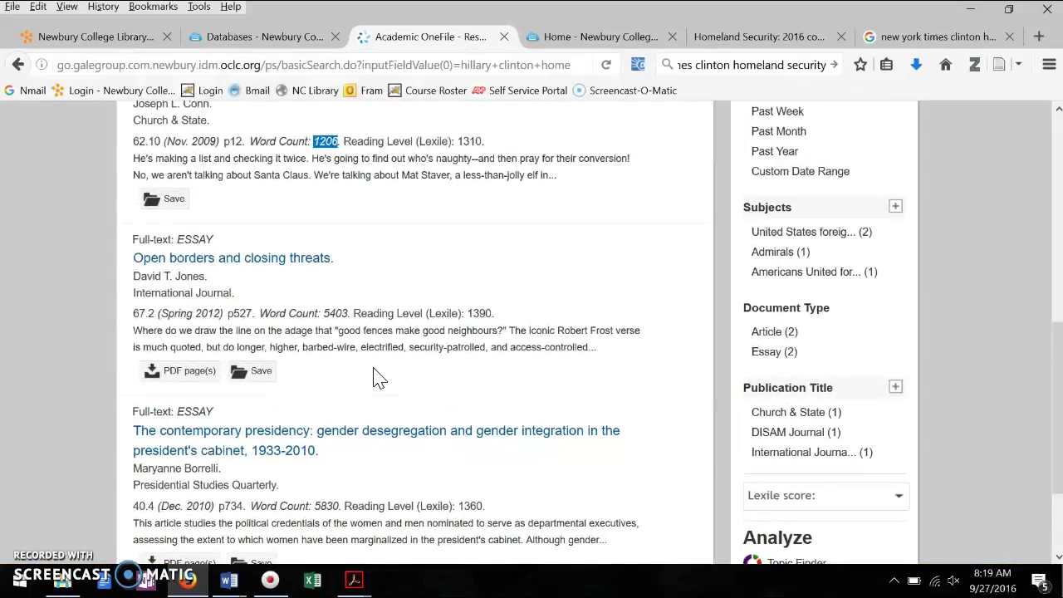
scroll(374, 378, "up", 1)
scroll(375, 372, "up", 3)
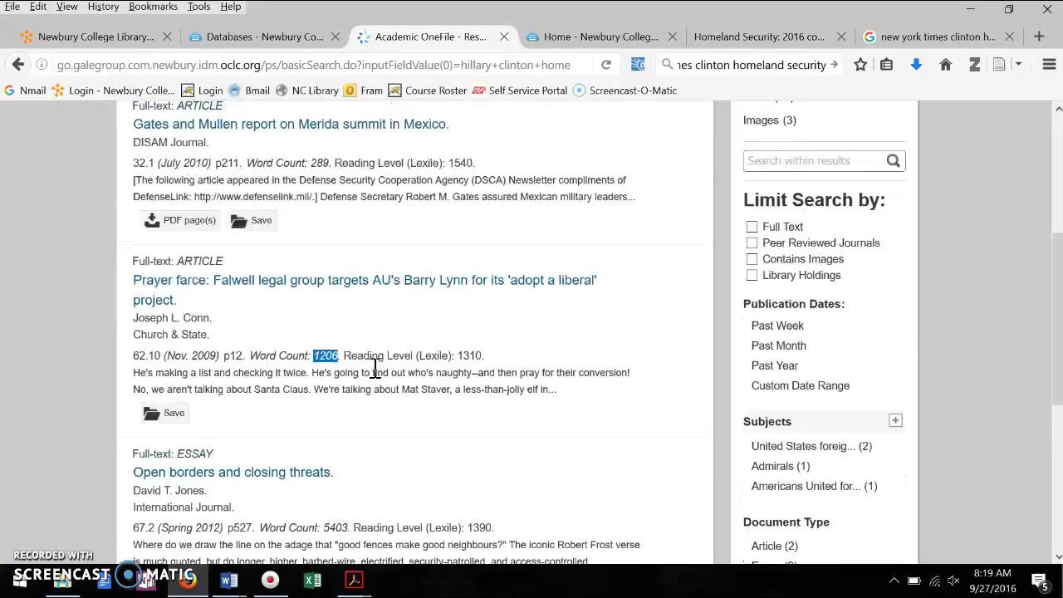
scroll(375, 371, "up", 5)
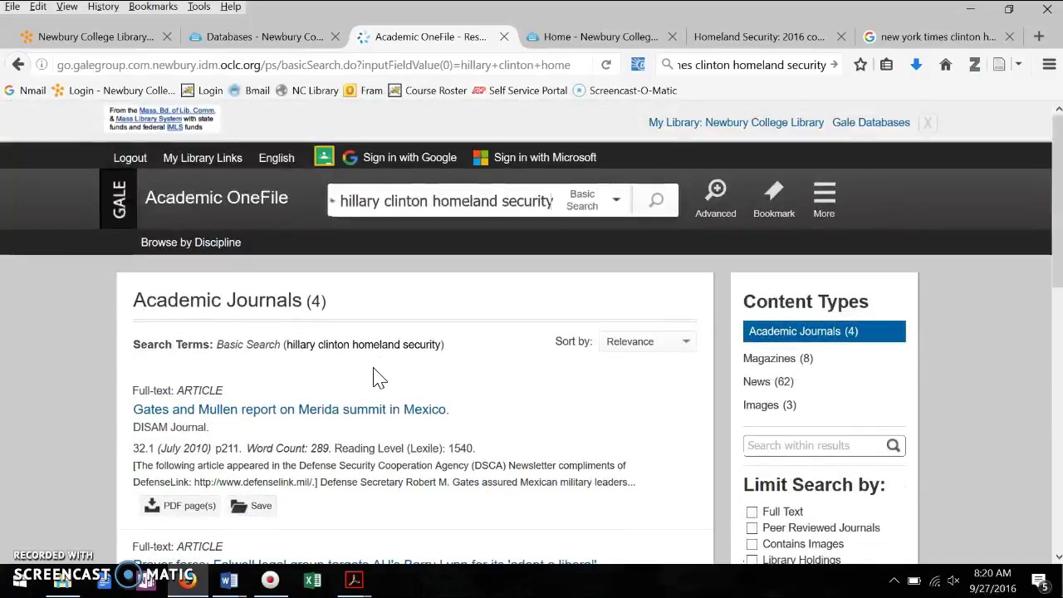
left_click(372, 141)
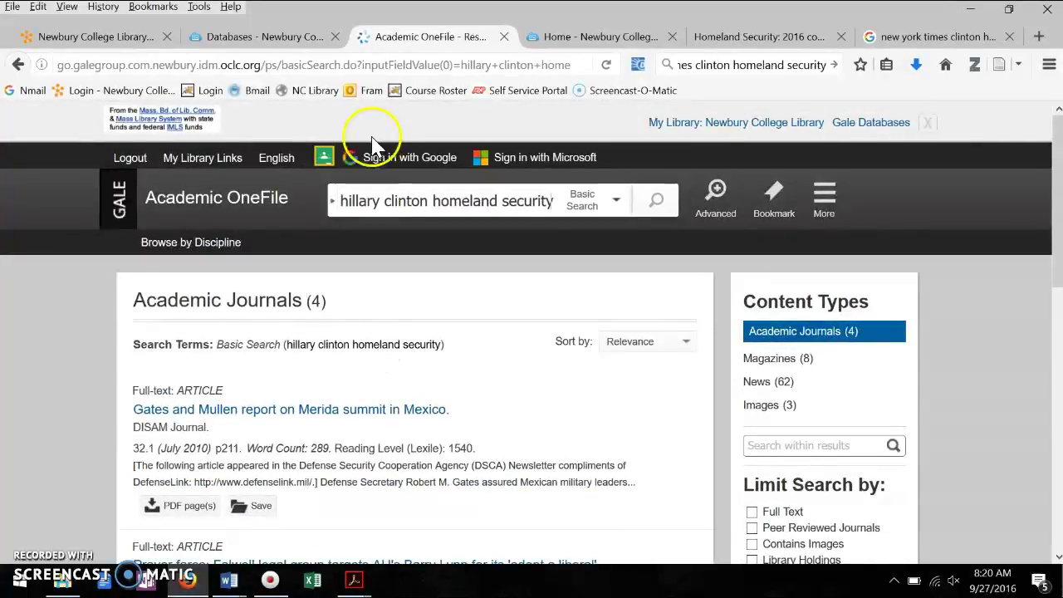
From the LibGuides Databases A–Z list, launch General OneFile in a new tab.
left_click(280, 36)
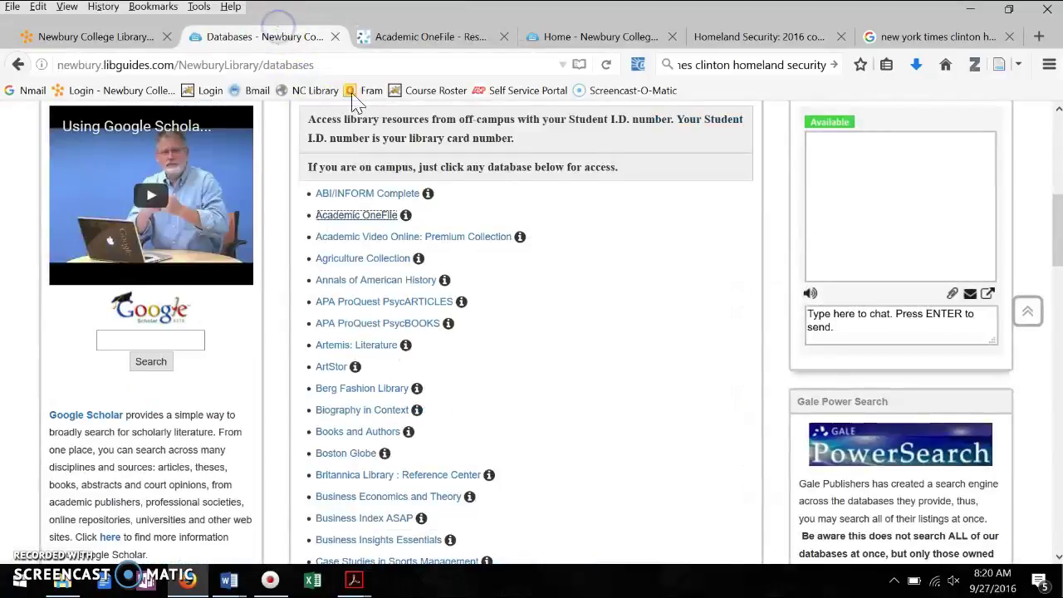
left_click(681, 267)
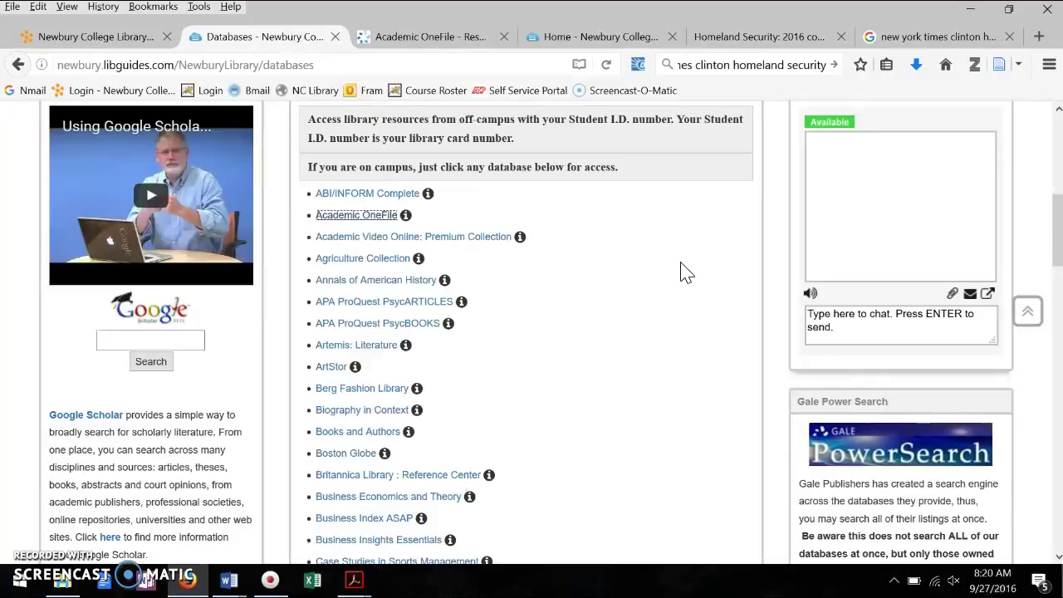
left_click(608, 345)
scroll(607, 353, "down", 5)
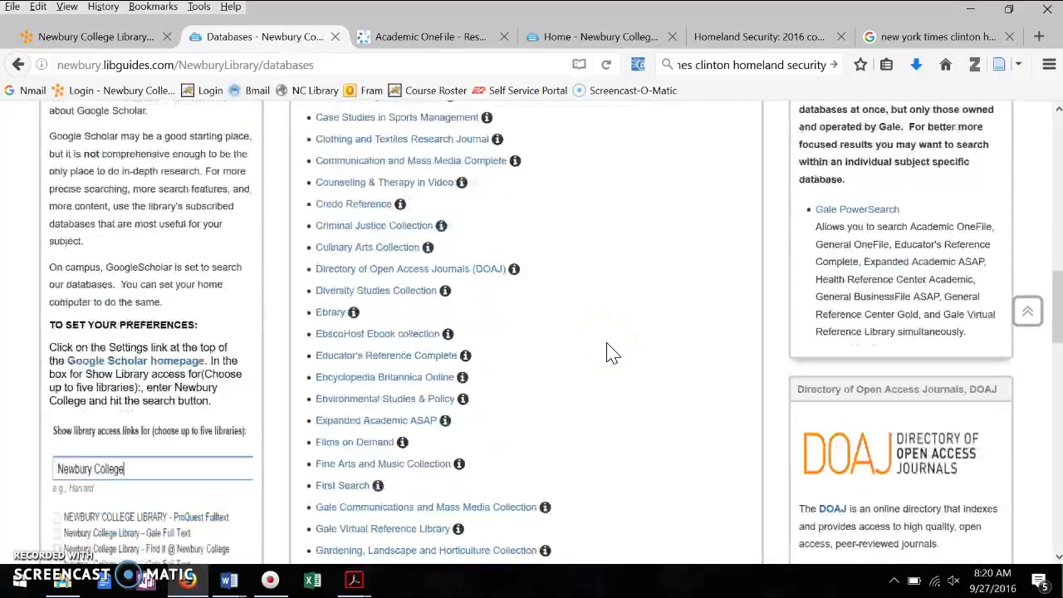
scroll(606, 353, "down", 2)
scroll(606, 353, "down", 2)
scroll(606, 353, "down", 2)
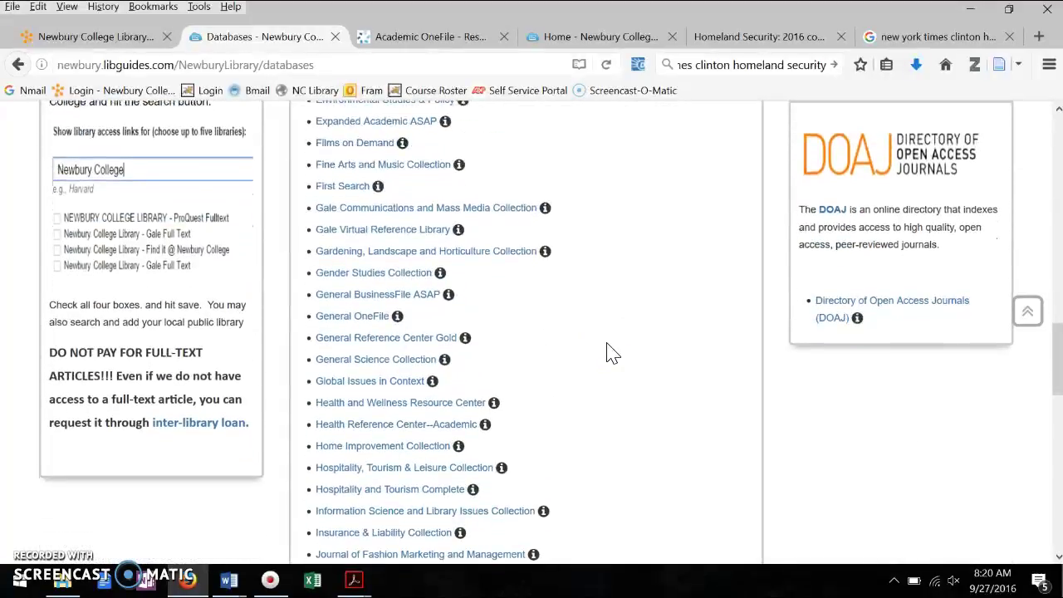
scroll(611, 353, "down", 2)
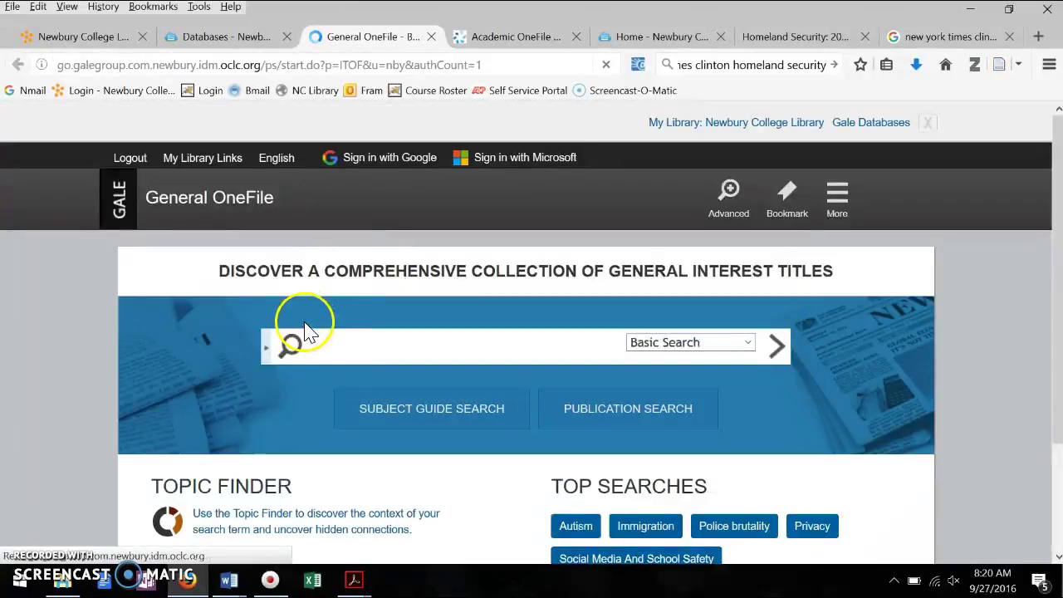
Run a General OneFile Basic Search for 'Hillary Clinton Homeland Security', correcting a typo first.
left_click(333, 346)
type("Hill")
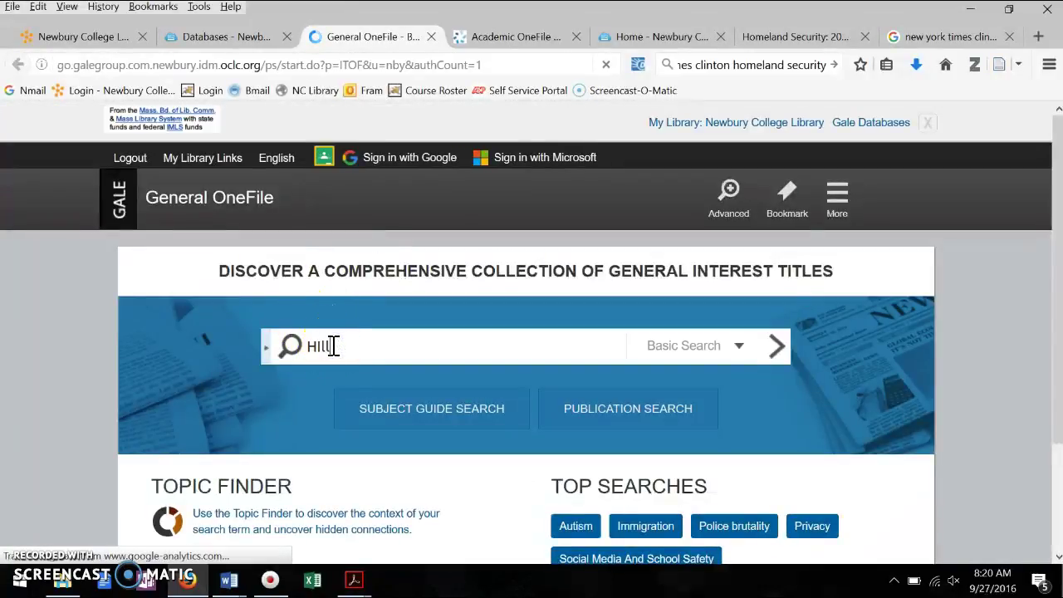
type("ary Clinton Homeland S")
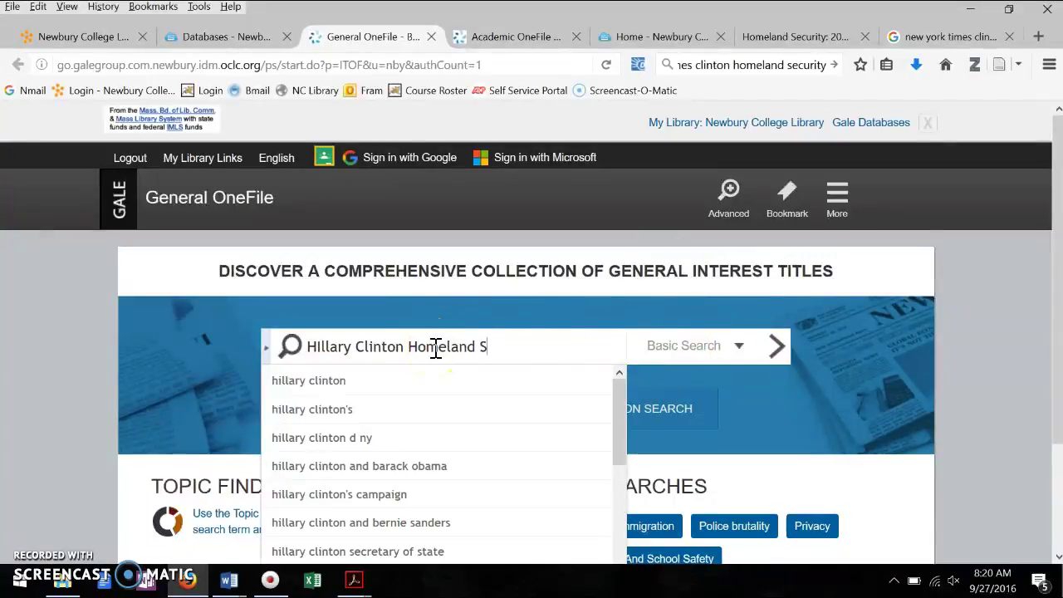
type("ut")
key("BackSpace")
type("rity")
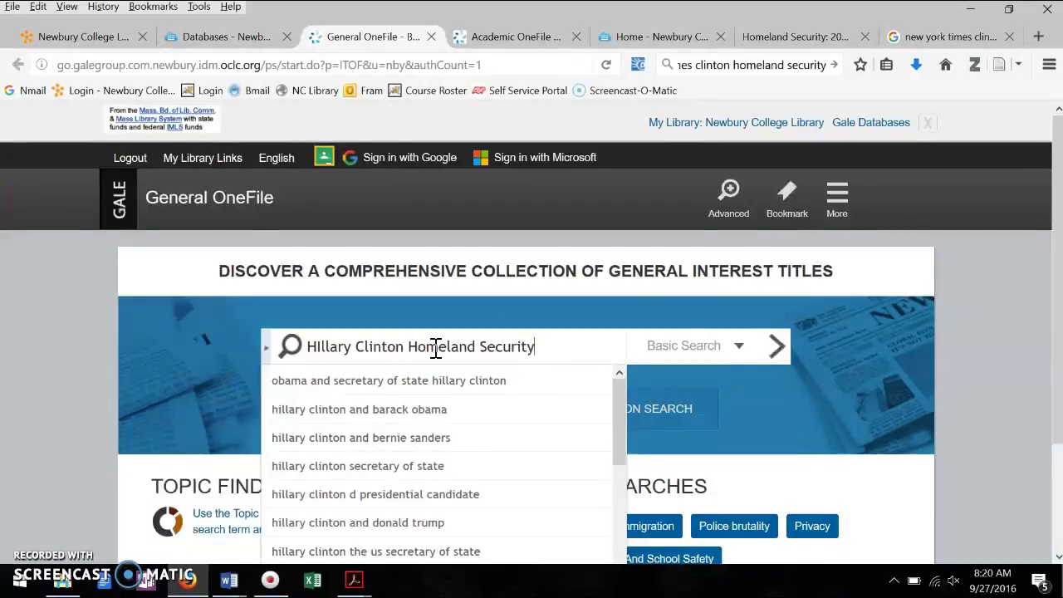
key("Return")
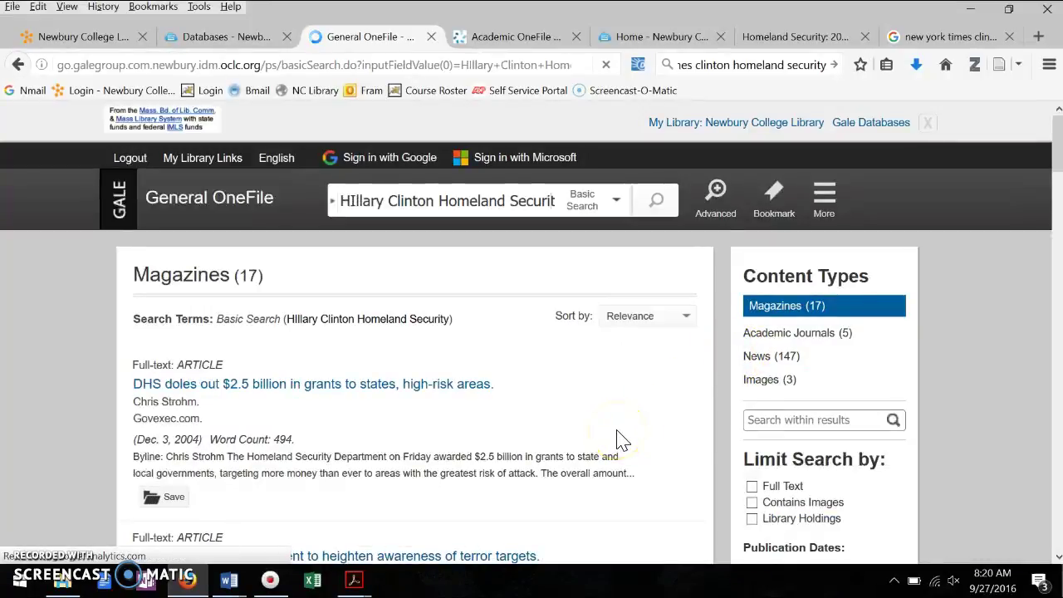
Filter the results to the five Academic Journals articles and scroll through them.
left_click(759, 334)
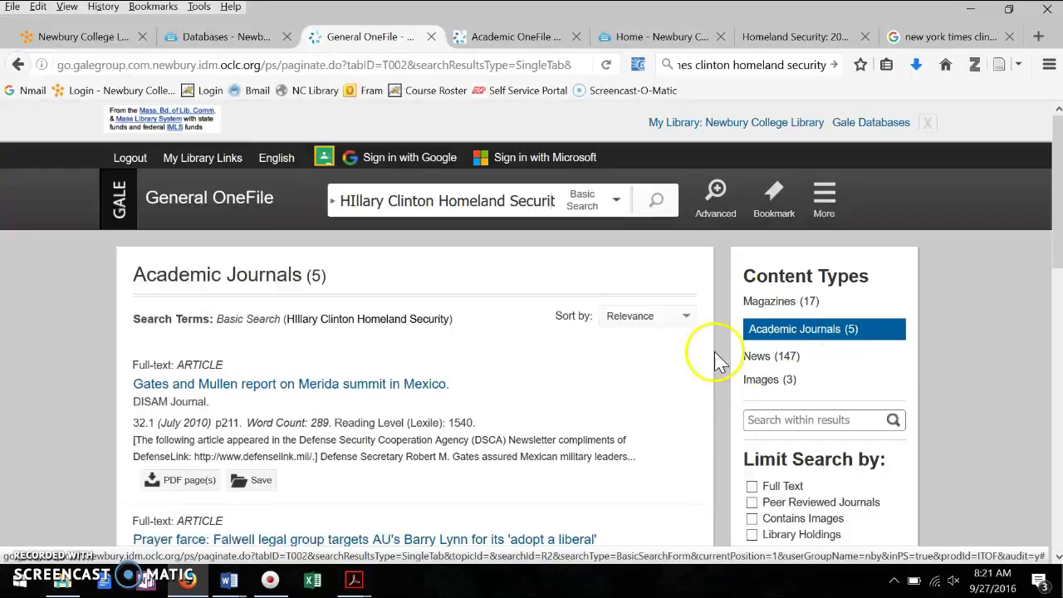
scroll(619, 413, "down", 3)
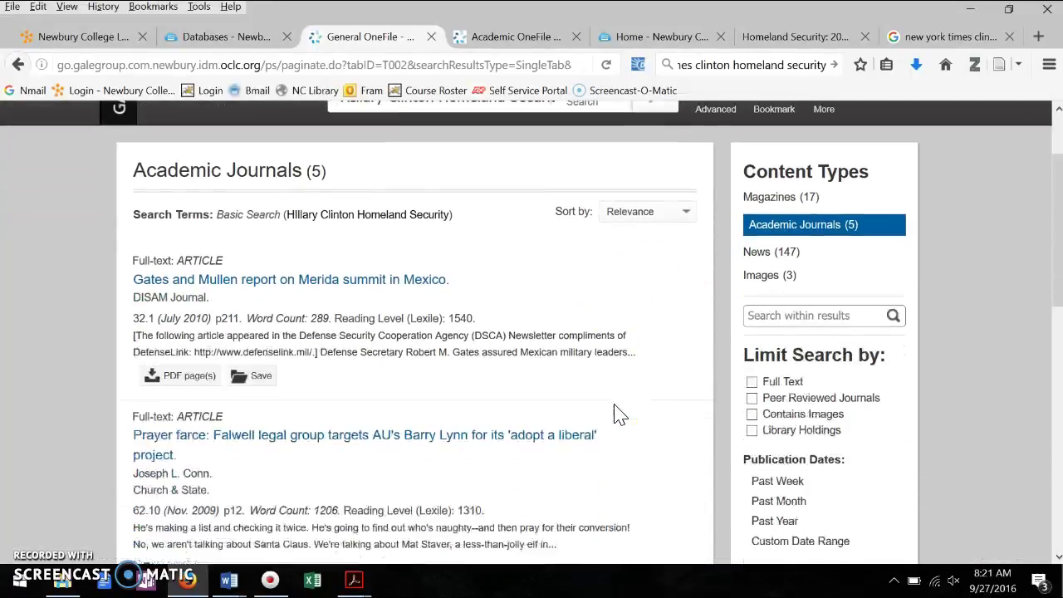
scroll(619, 413, "down", 1)
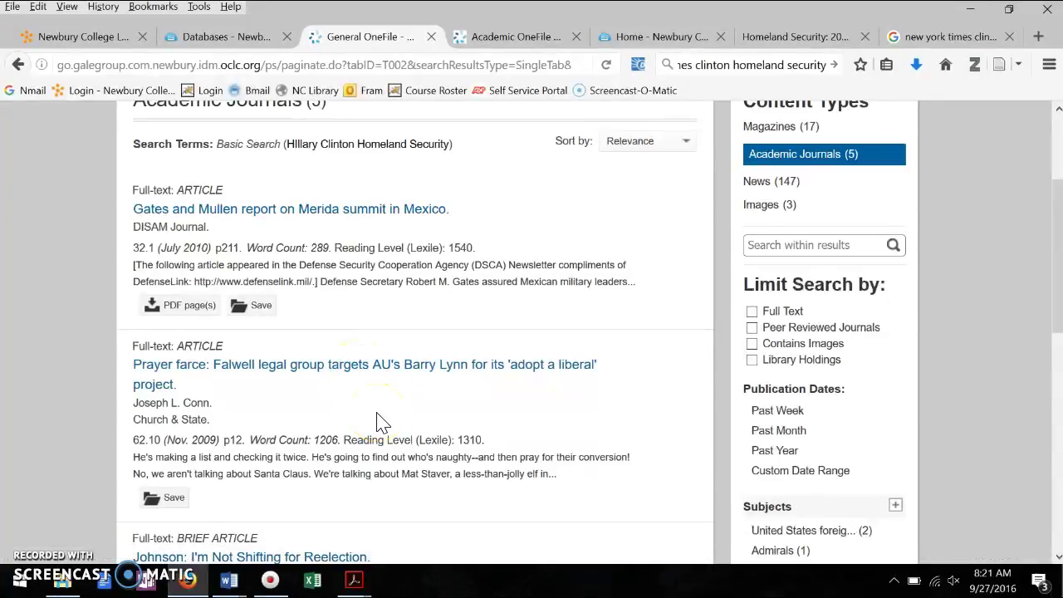
scroll(378, 422, "down", 1)
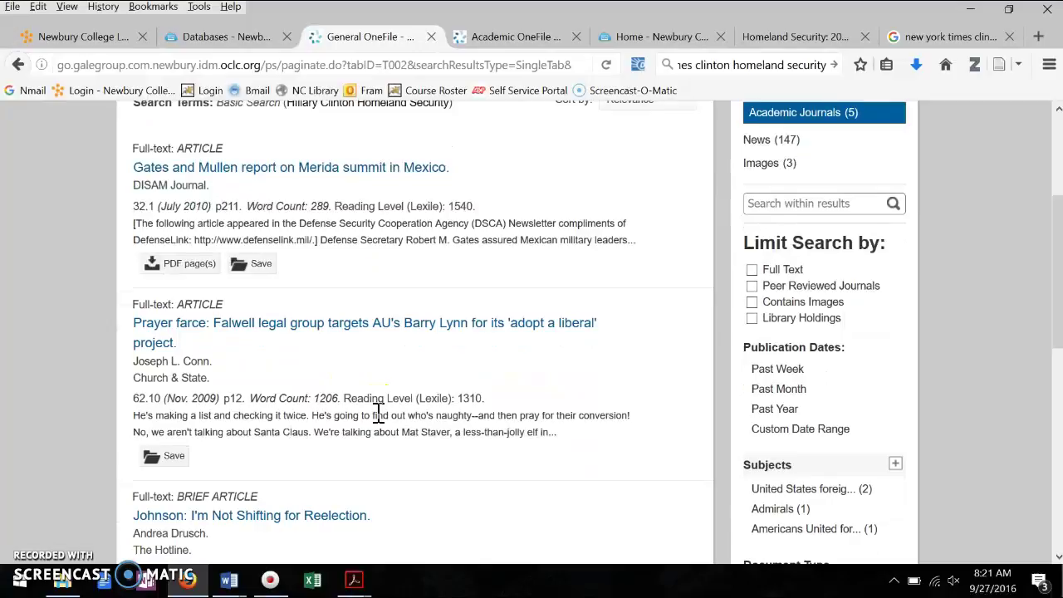
scroll(378, 420, "down", 1)
scroll(378, 416, "down", 3)
scroll(379, 419, "down", 2)
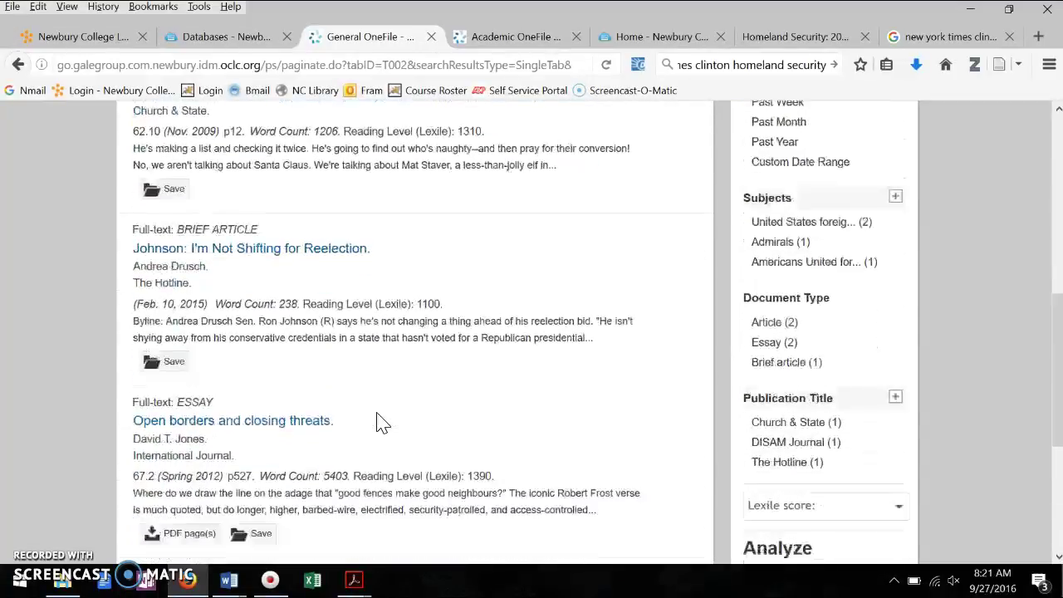
scroll(379, 421, "down", 2)
scroll(378, 421, "down", 1)
scroll(378, 422, "down", 2)
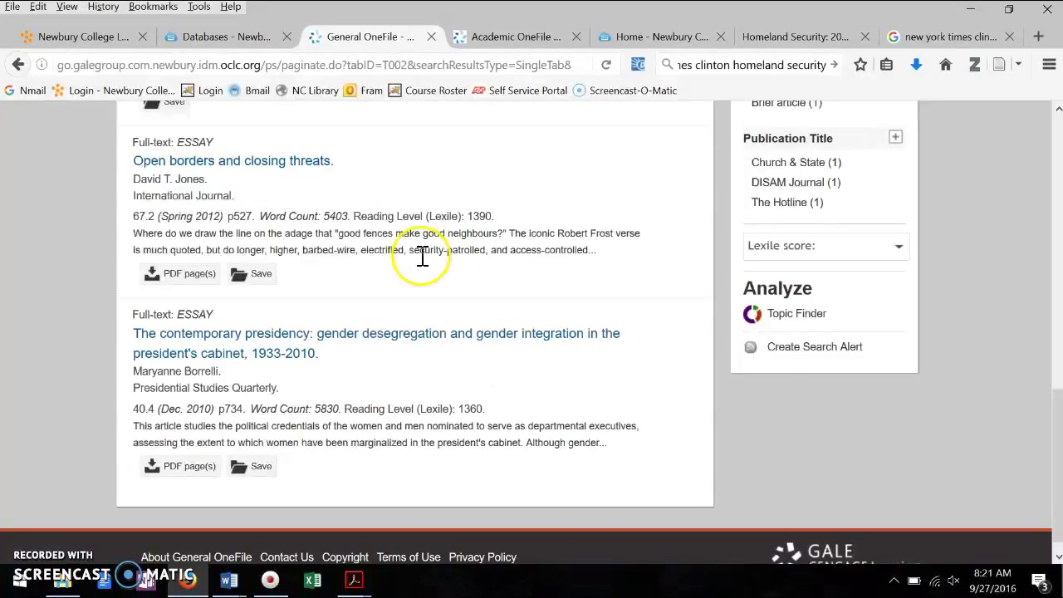
Scroll back to the top of the results and return to the library's database list.
scroll(411, 441, "up", 2)
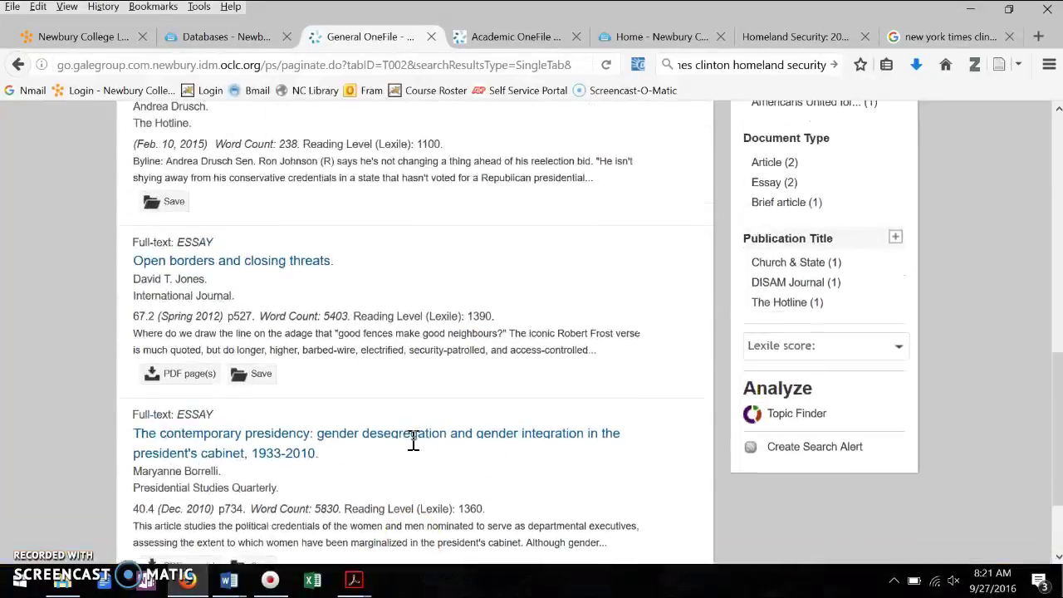
scroll(412, 441, "up", 2)
scroll(413, 450, "up", 2)
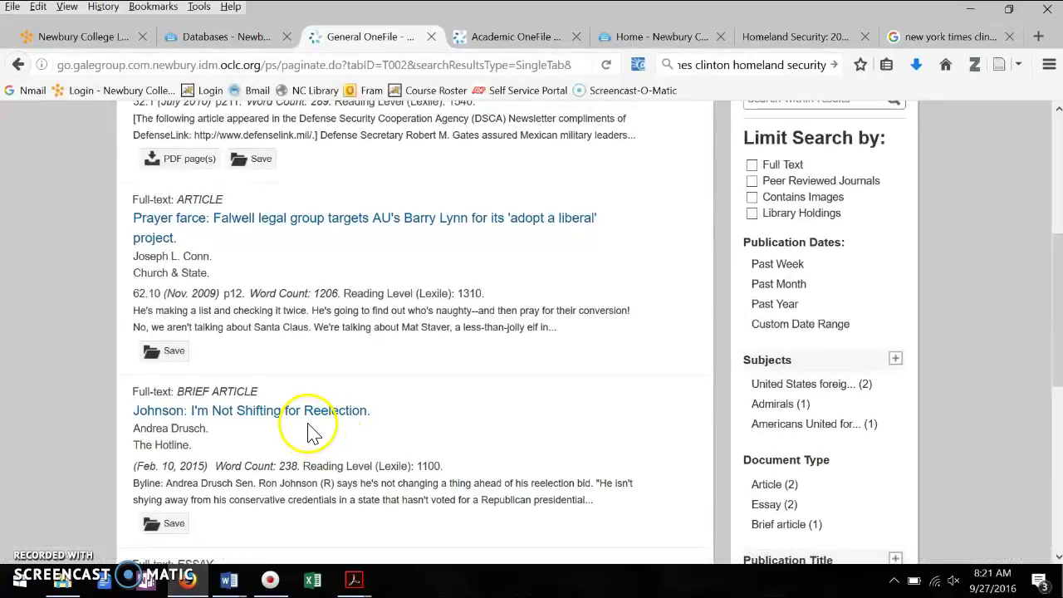
scroll(474, 443, "up", 2)
scroll(471, 438, "up", 2)
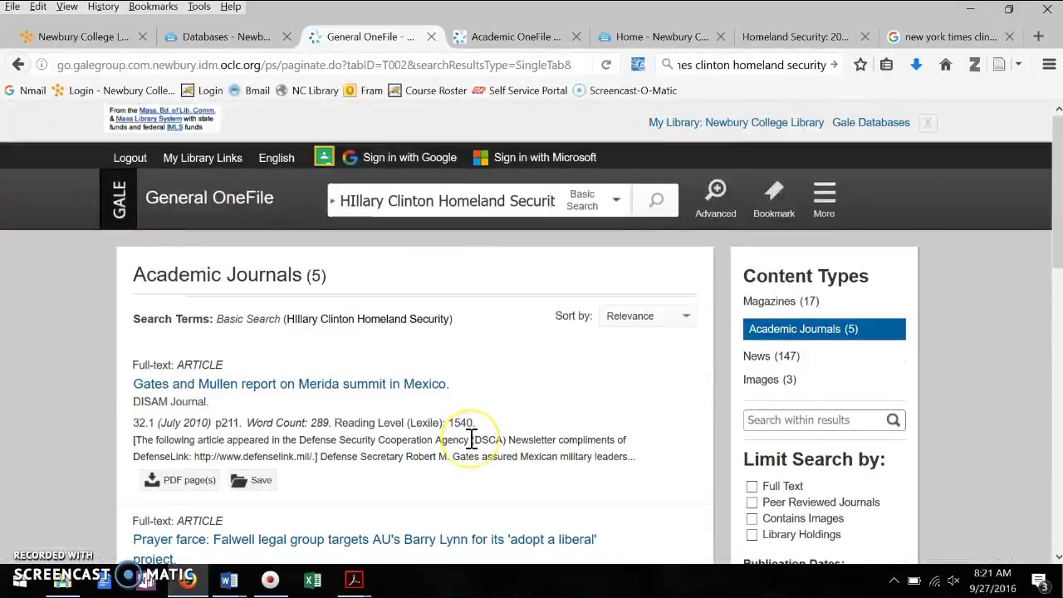
left_click(252, 36)
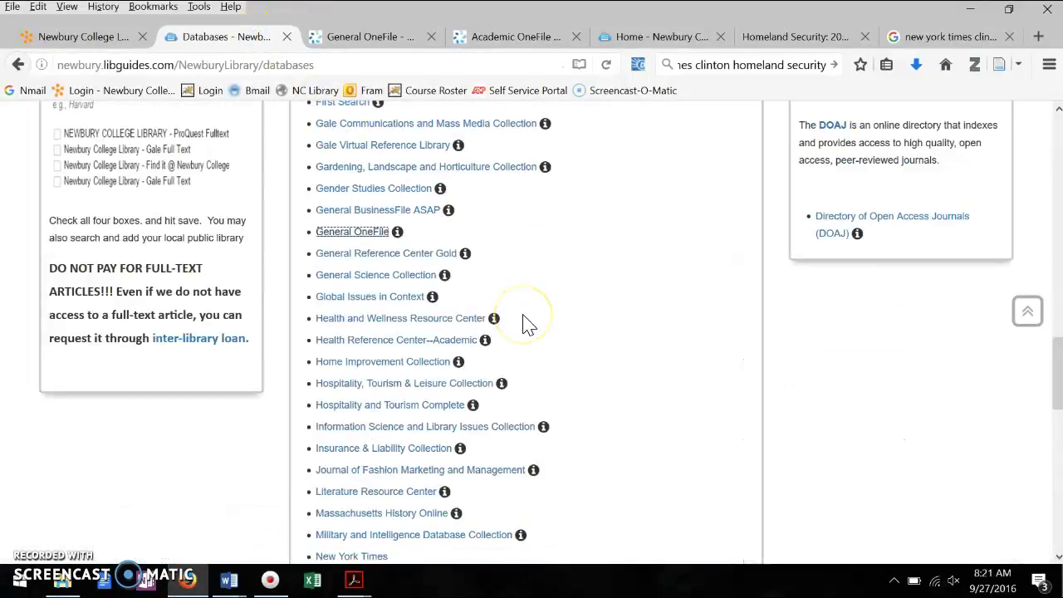
Open General Reference Center Gold and check its search types, keeping Basic Search.
left_click(367, 263)
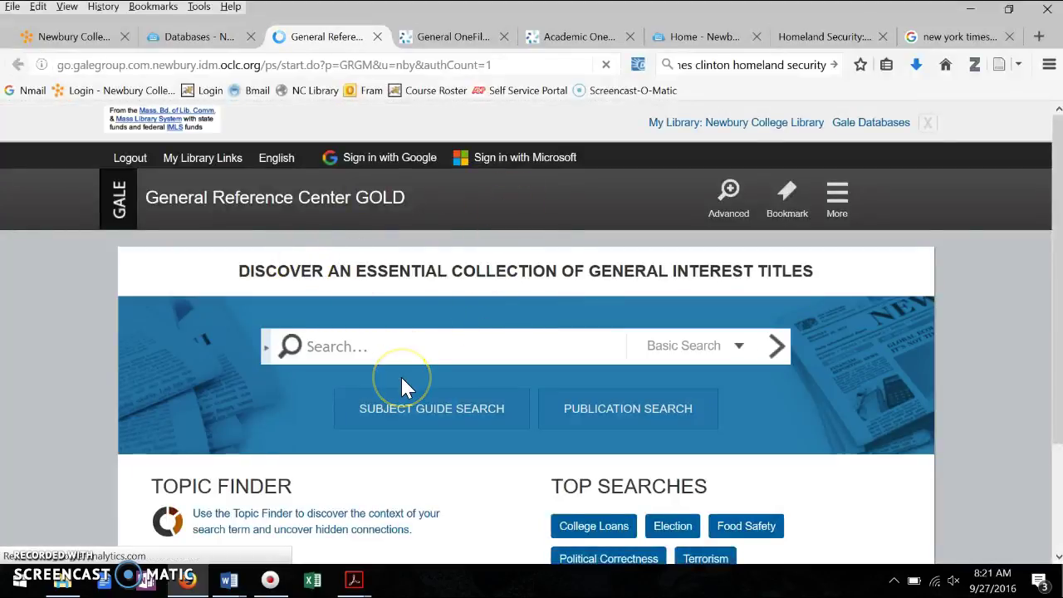
scroll(400, 375, "down", 3)
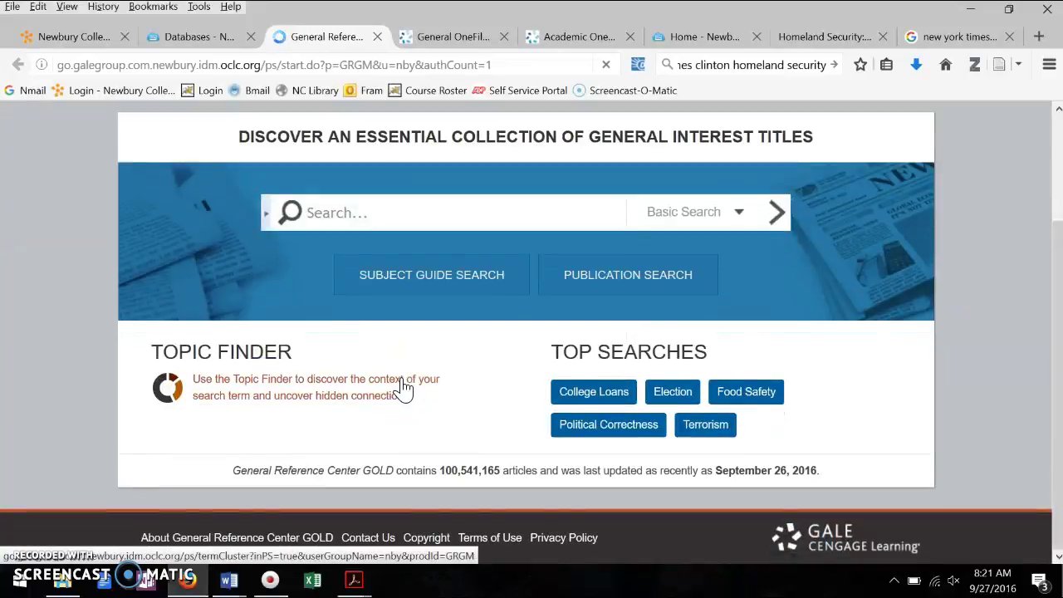
left_click(739, 214)
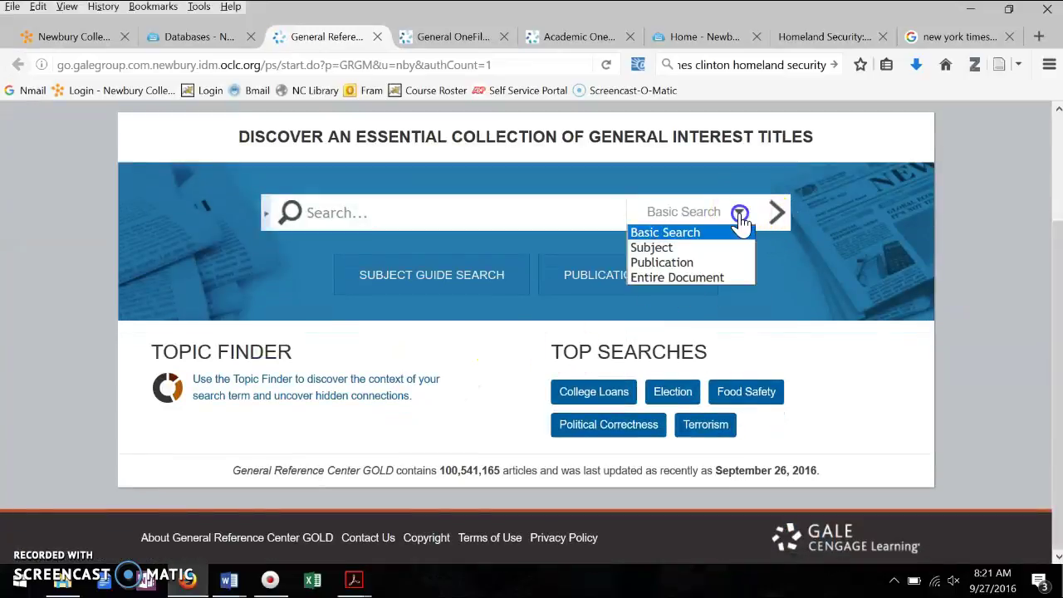
left_click(683, 234)
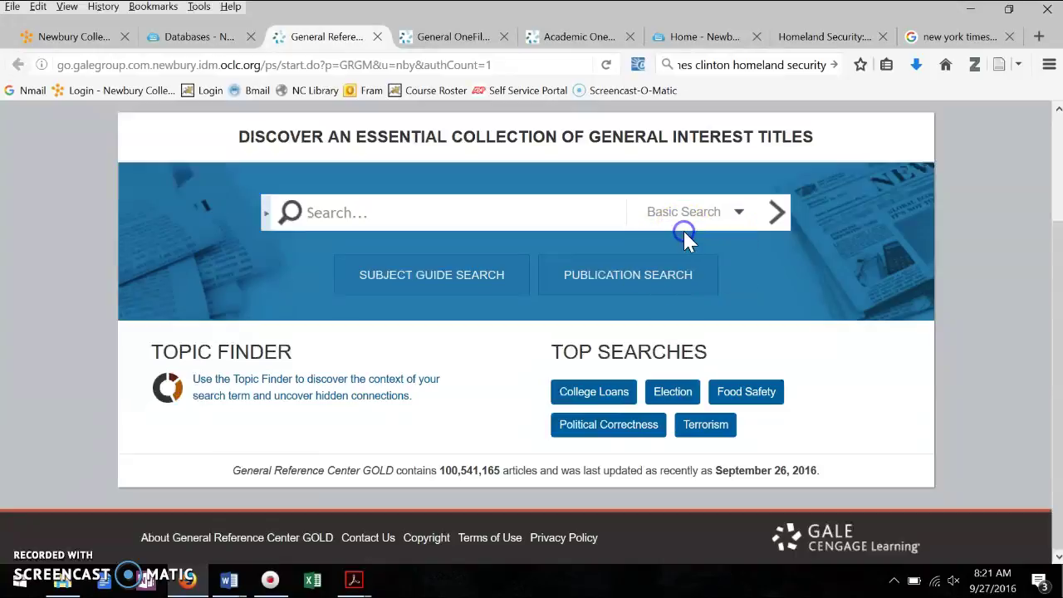
Return to the Newbury College LibGuides database list and scroll back to its top.
left_click(199, 46)
scroll(648, 303, "up", 5)
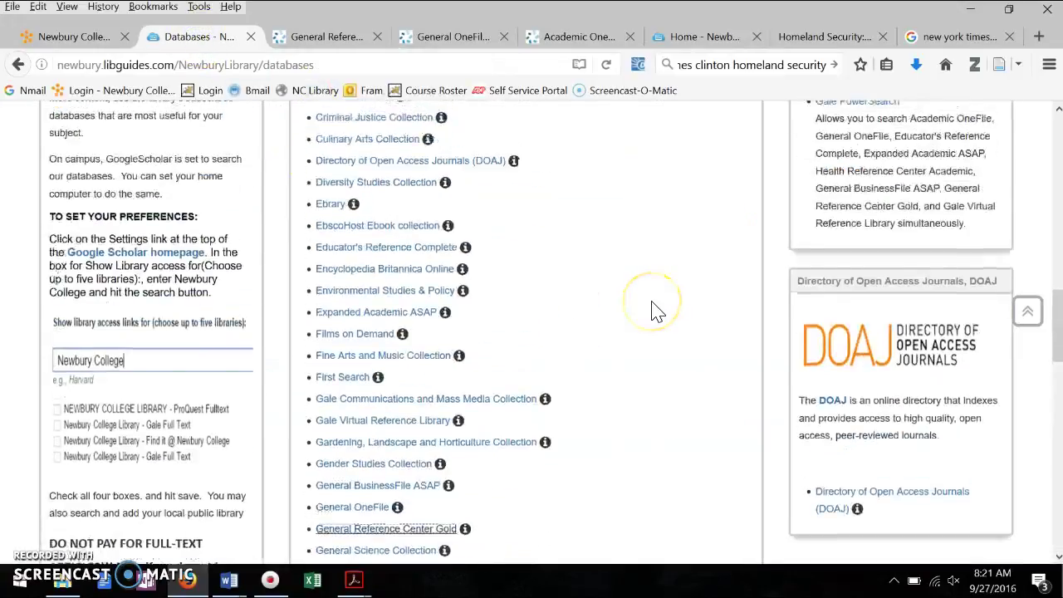
scroll(652, 310, "down", 5)
scroll(652, 310, "up", 4)
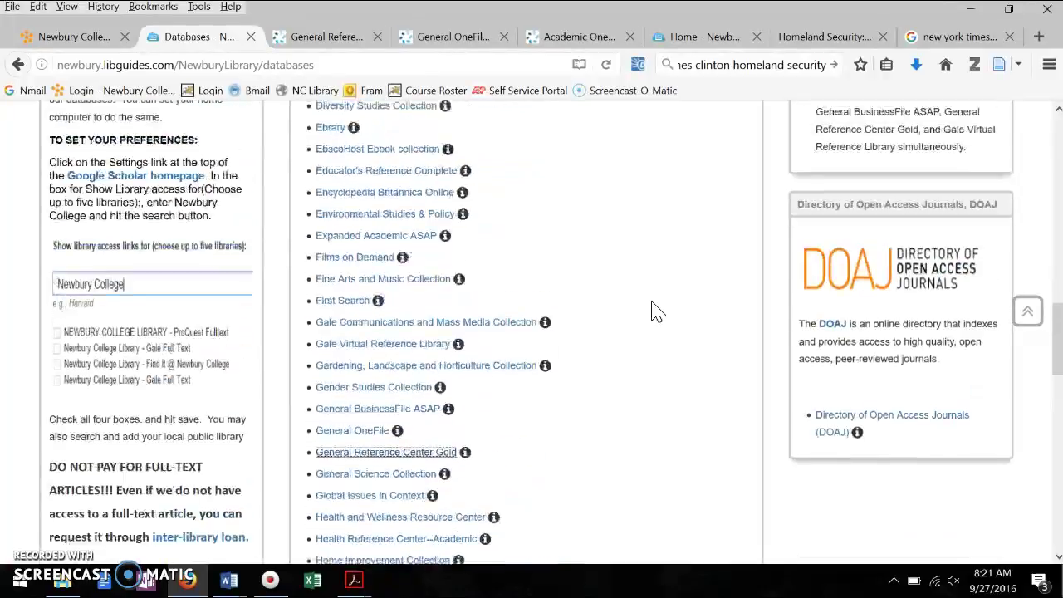
scroll(652, 310, "up", 2)
scroll(652, 310, "up", 1)
scroll(657, 309, "up", 1)
scroll(665, 310, "up", 1)
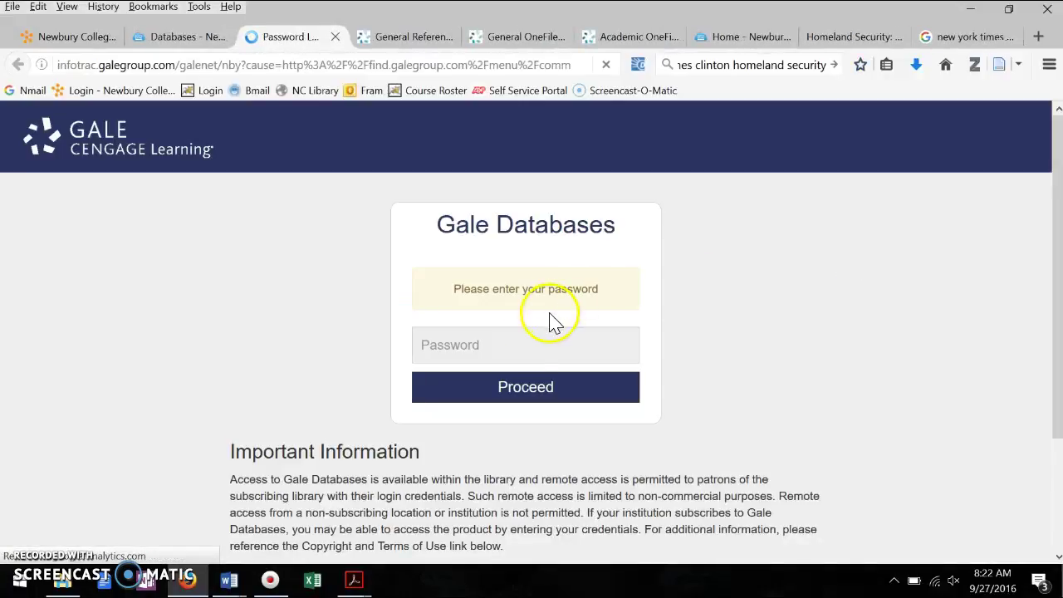
Back in the A–Z database list, launch Opposing Viewpoints in Context in a new tab.
scroll(324, 359, "down", 2)
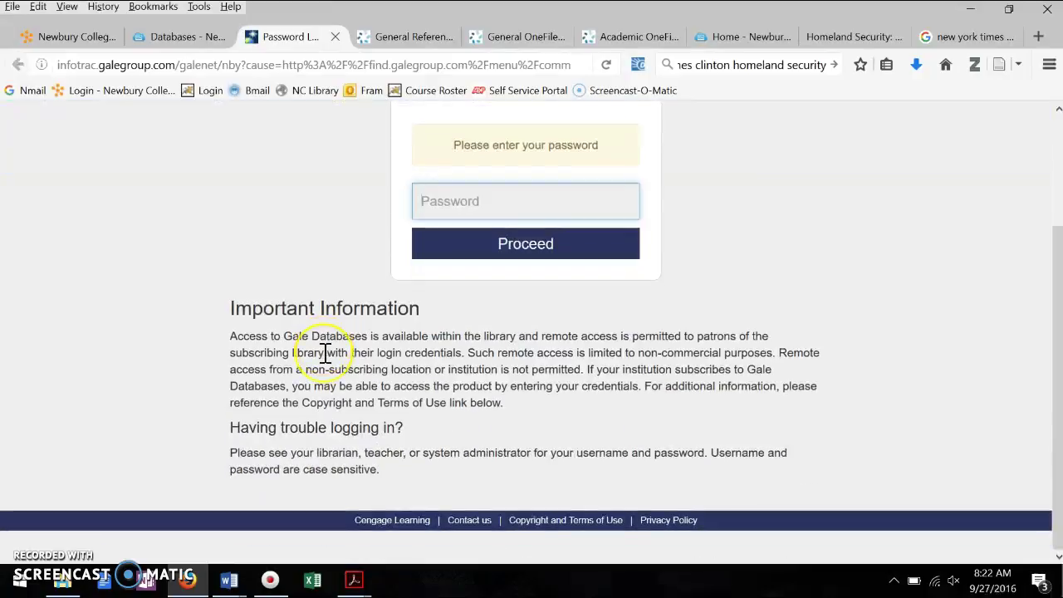
scroll(325, 353, "up", 2)
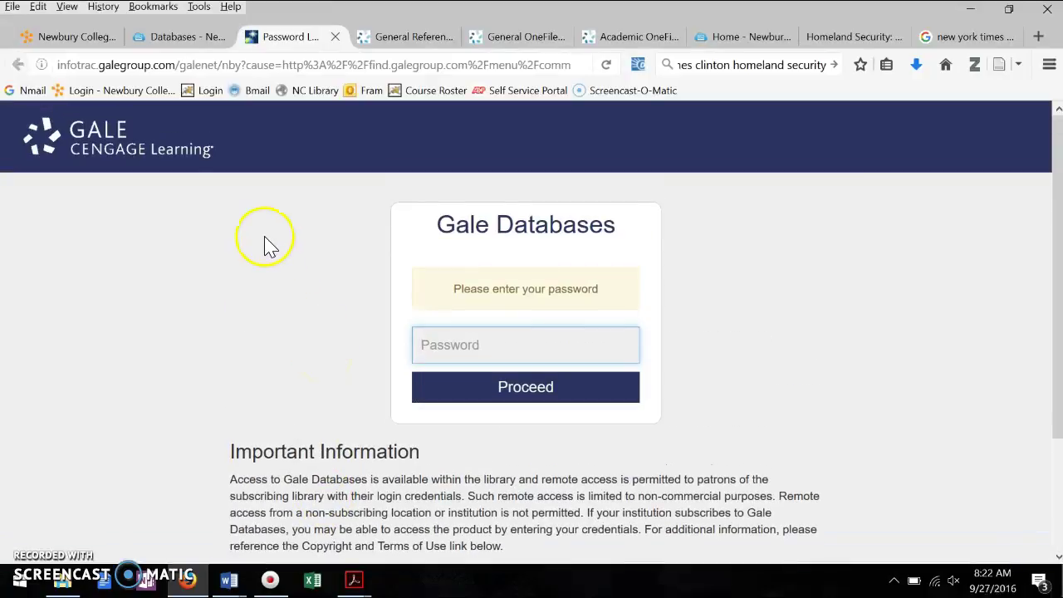
left_click(178, 37)
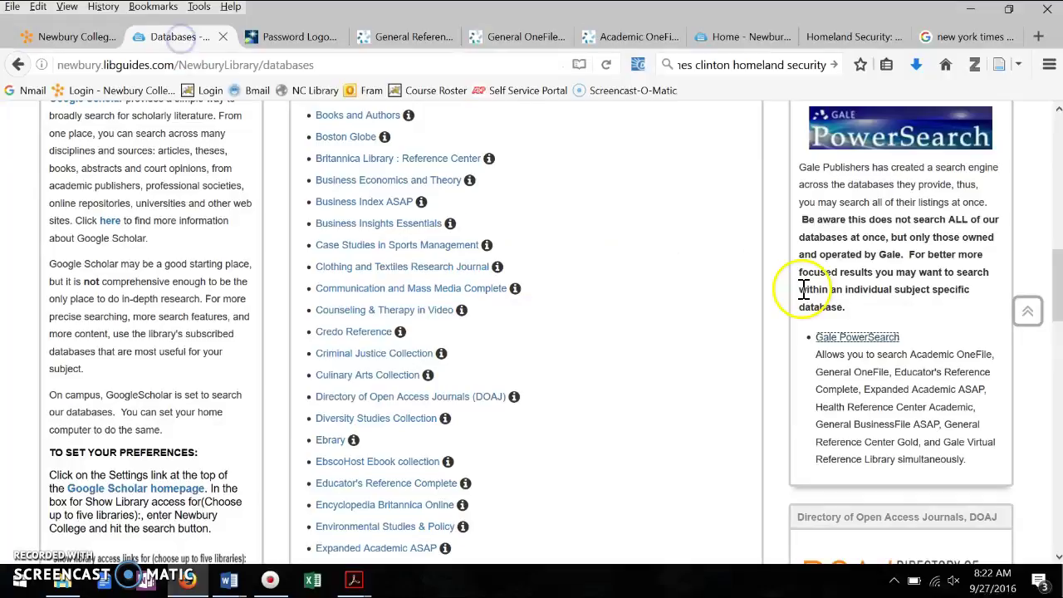
scroll(698, 378, "down", 1)
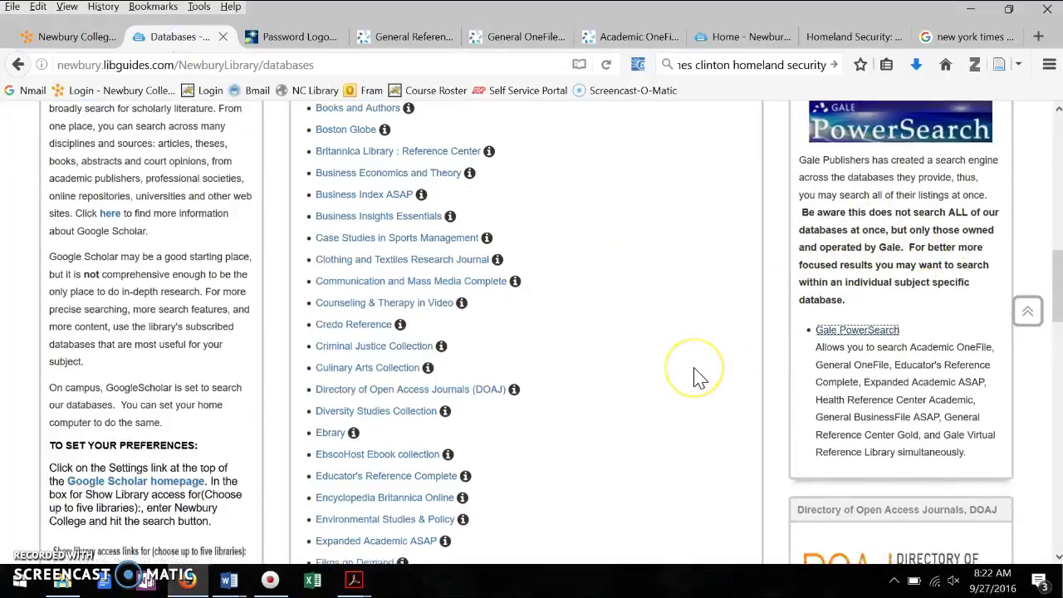
scroll(698, 378, "down", 3)
scroll(698, 378, "down", 2)
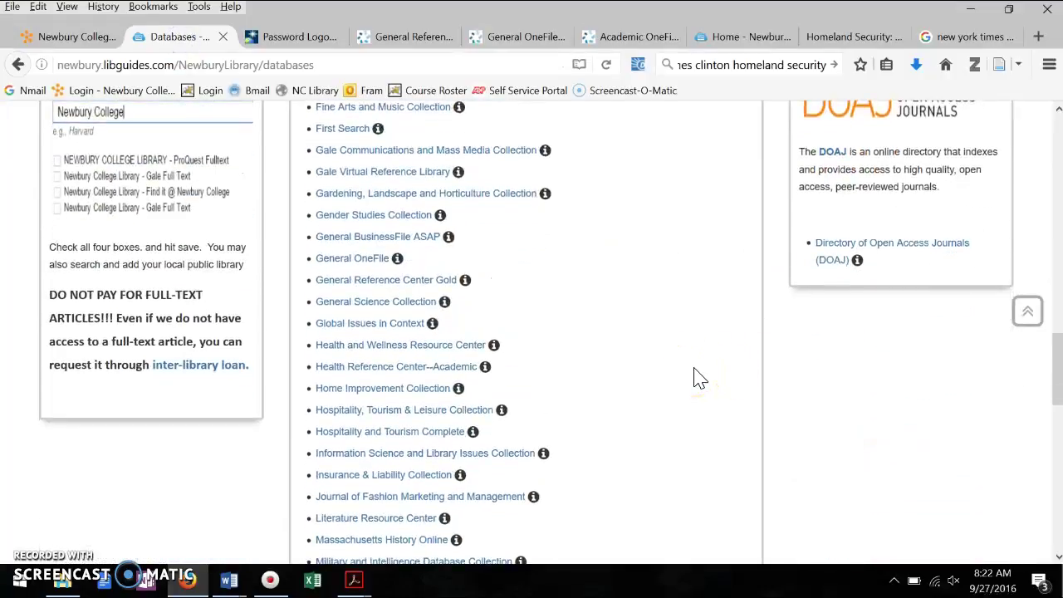
scroll(697, 378, "down", 3)
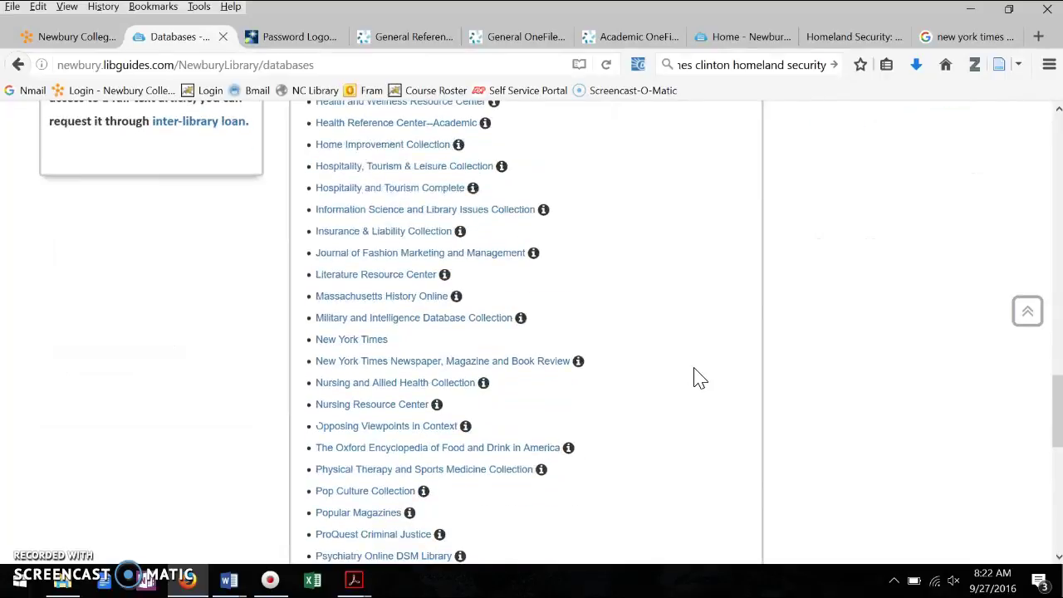
scroll(698, 377, "down", 2)
scroll(698, 378, "down", 2)
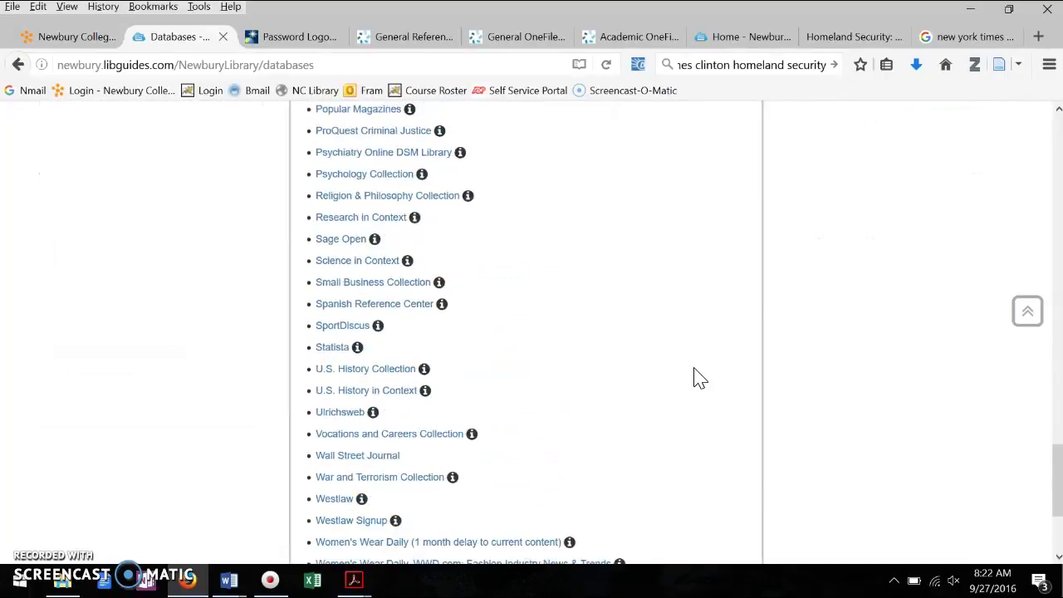
scroll(698, 378, "up", 3)
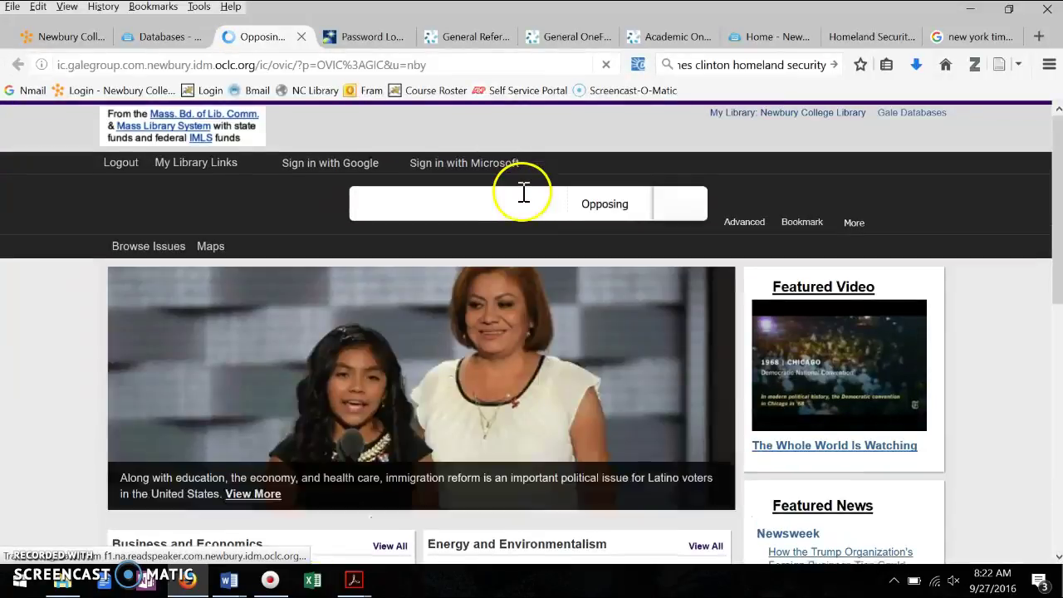
Focus the Opposing Viewpoints search box and browse the home page's issue topic categories.
left_click(522, 192)
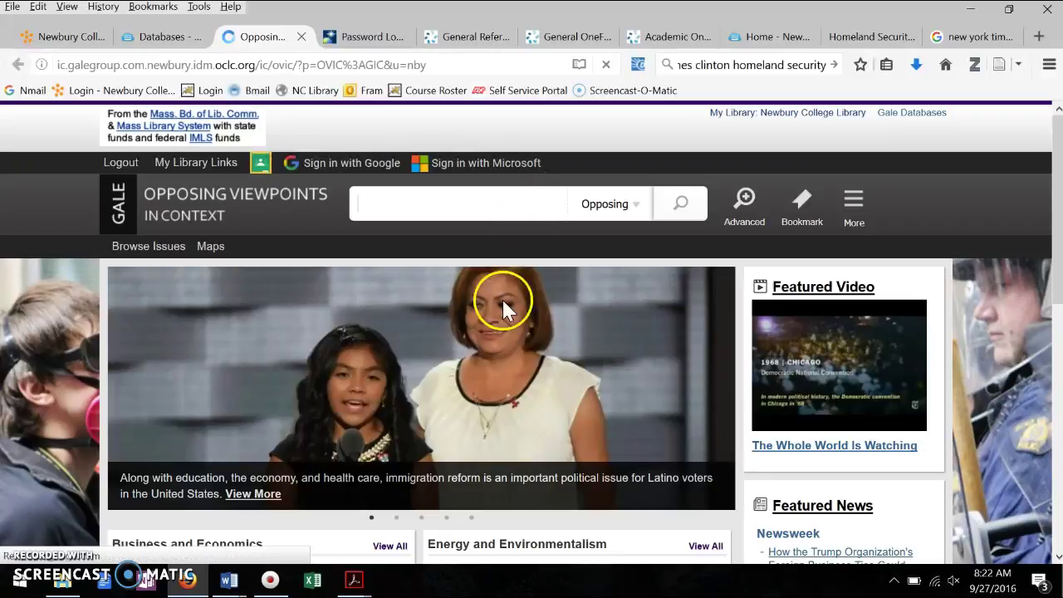
scroll(495, 332, "down", 3)
scroll(491, 345, "down", 3)
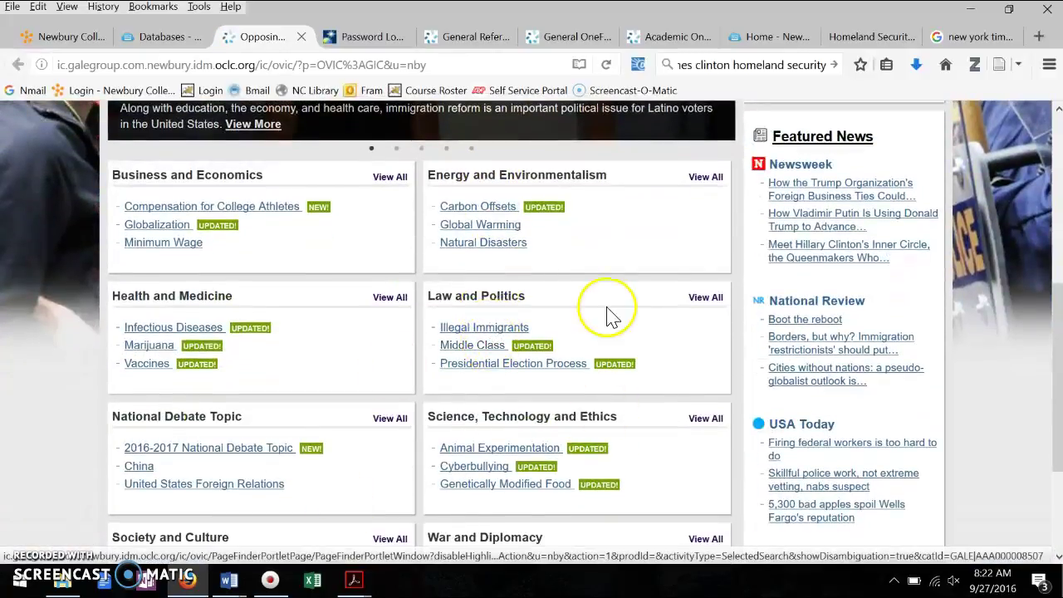
scroll(679, 320, "down", 3)
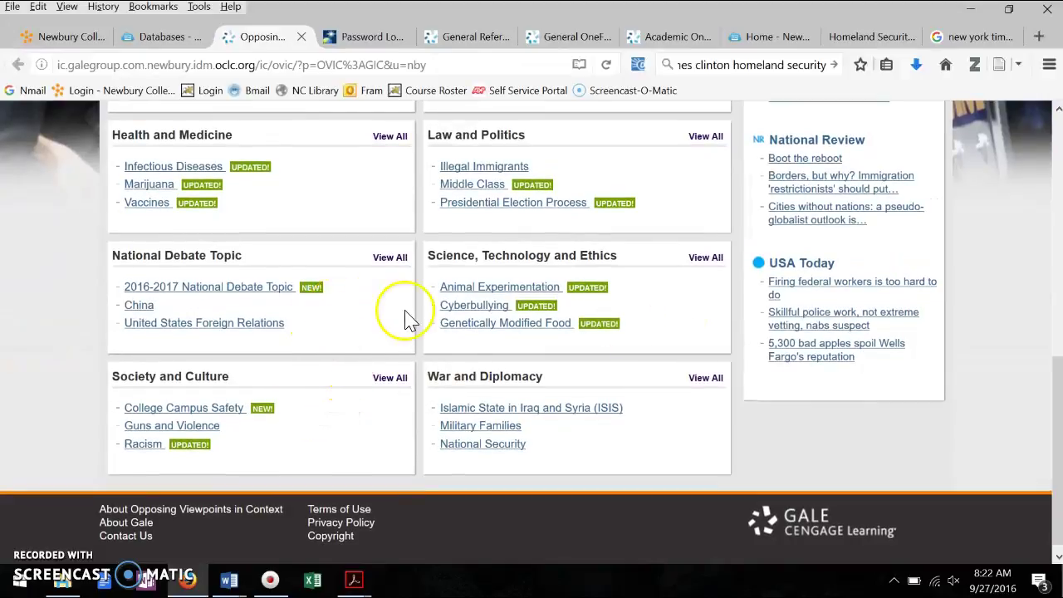
scroll(671, 220, "up", 3)
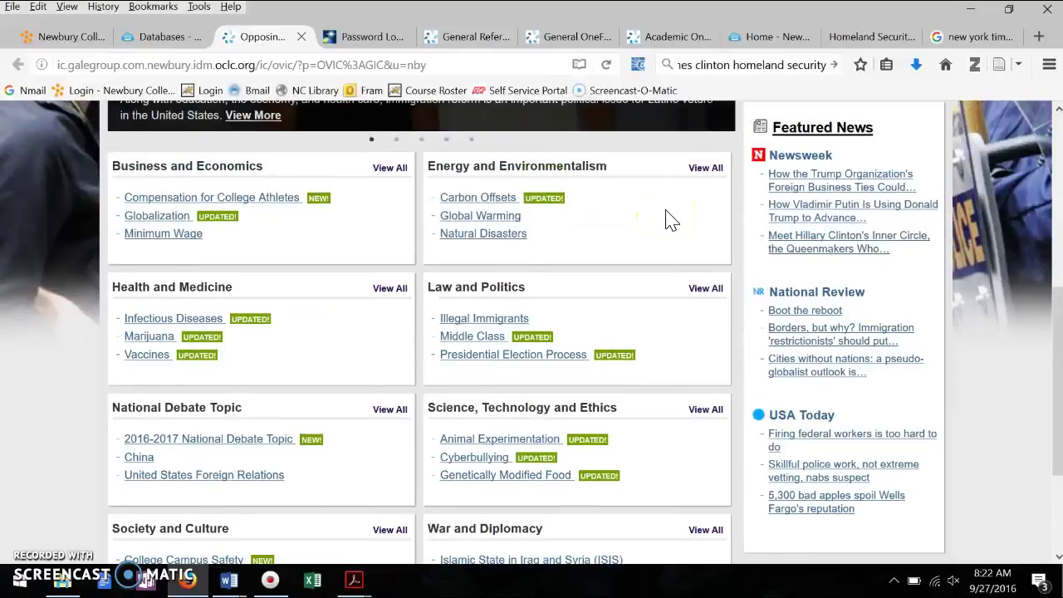
scroll(644, 240, "up", 2)
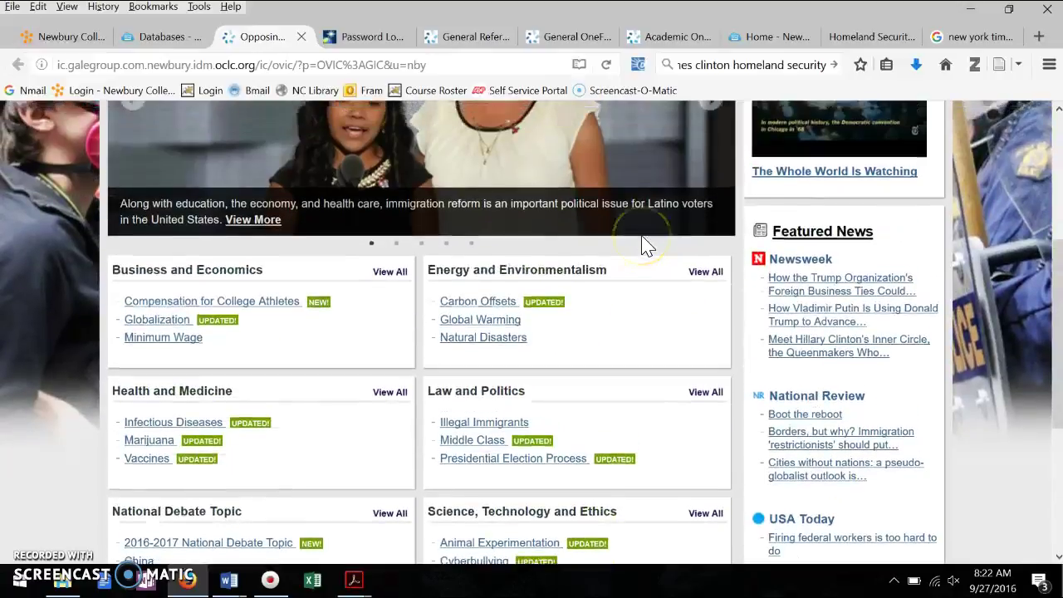
scroll(600, 393, "up", 2)
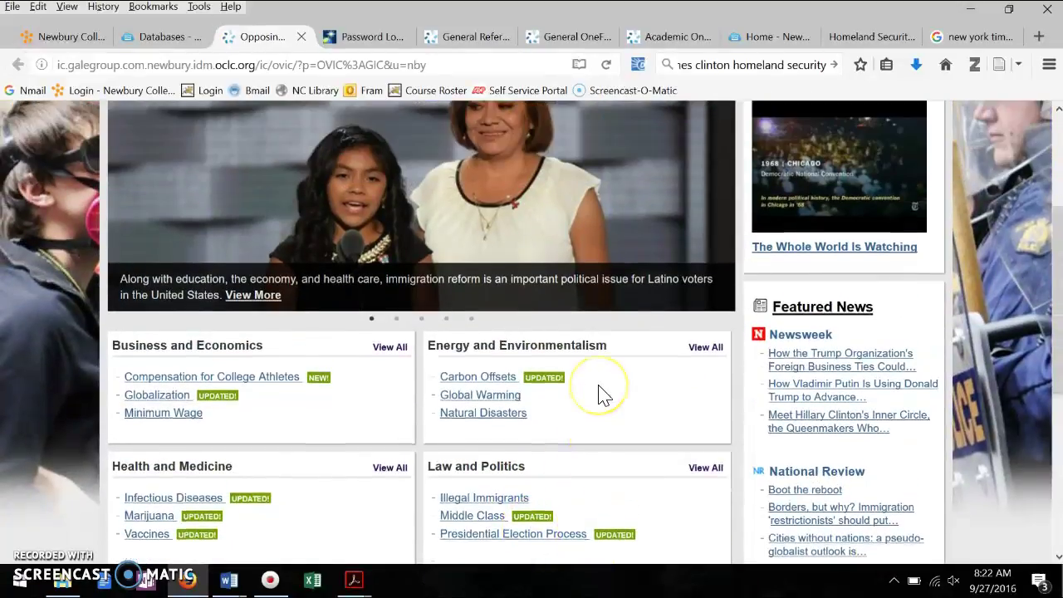
scroll(602, 395, "up", 4)
type("hil")
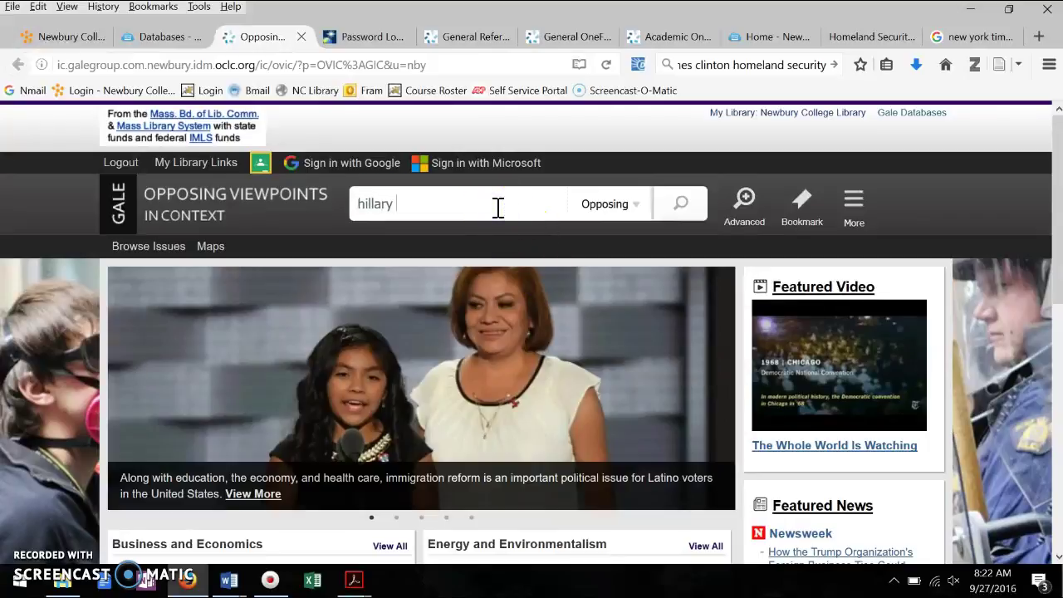
Search 'hillary clinton homeland security', returning 230 viewpoints and 260 academic journal results.
type("la")
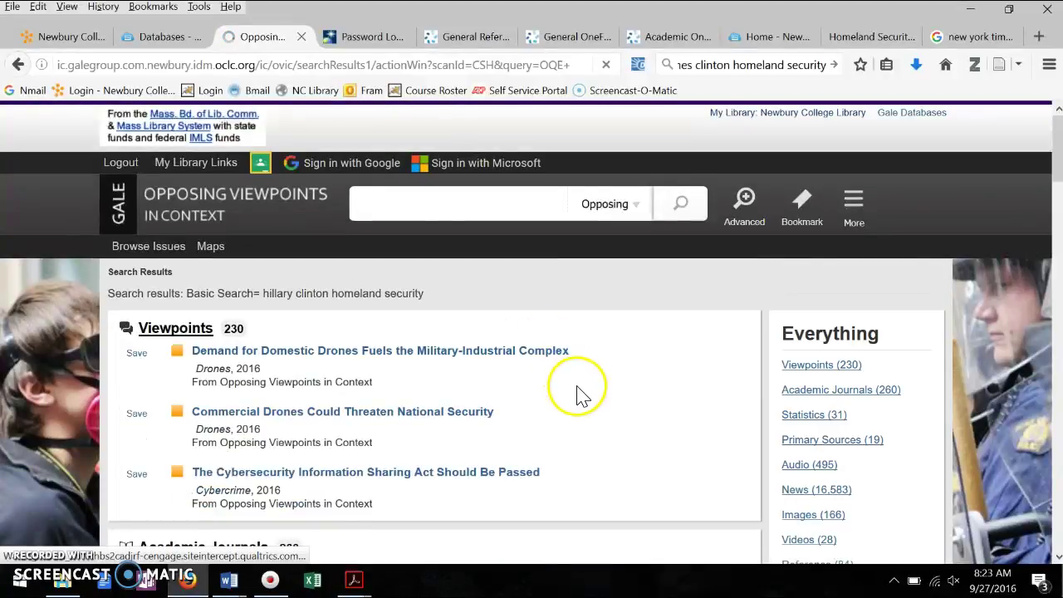
scroll(579, 391, "down", 1)
scroll(579, 391, "down", 2)
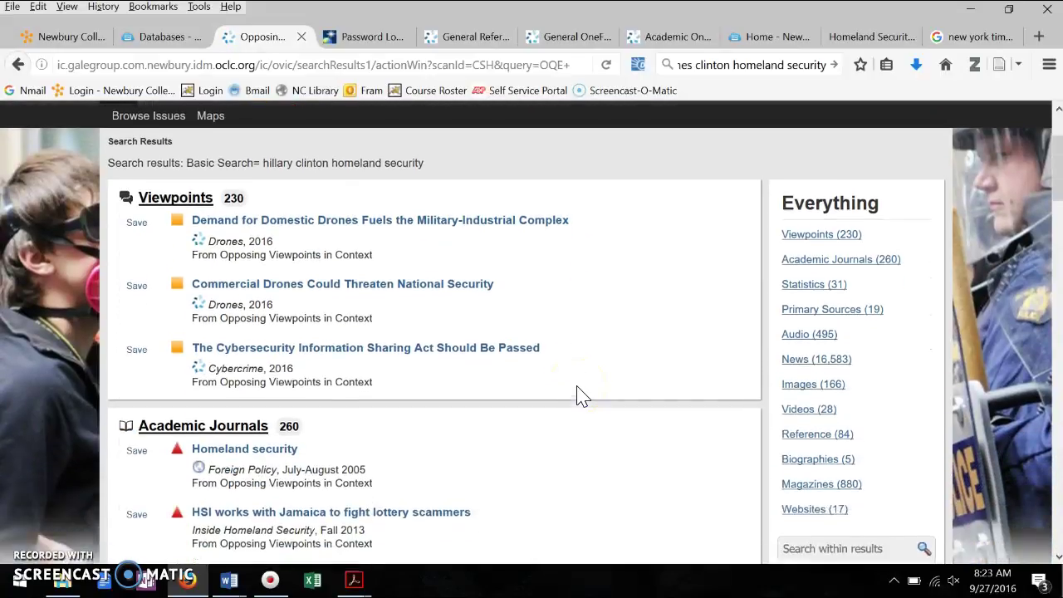
left_click_drag(600, 281, 564, 304)
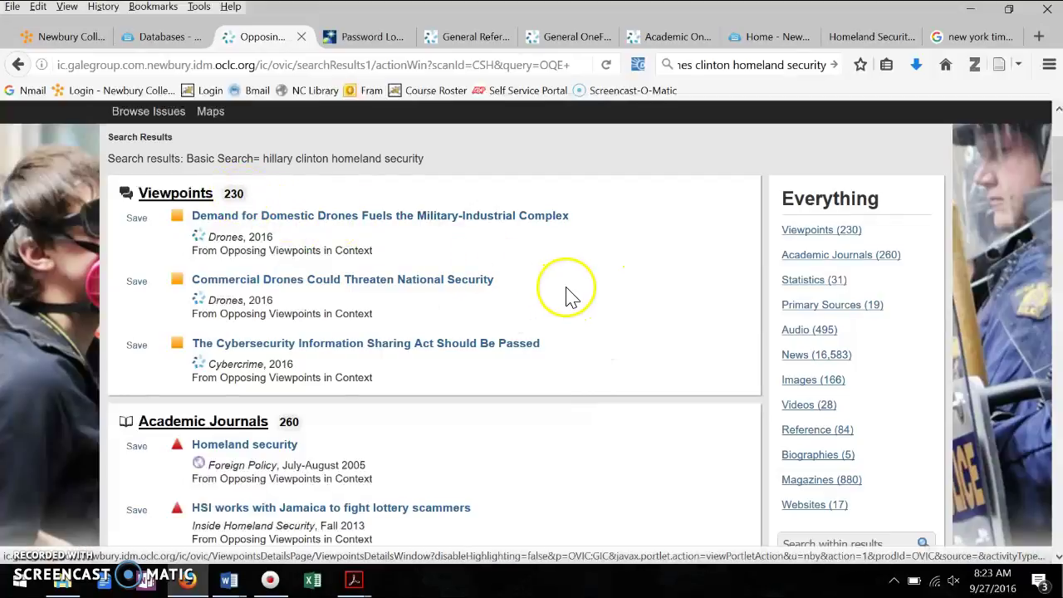
left_click(397, 178)
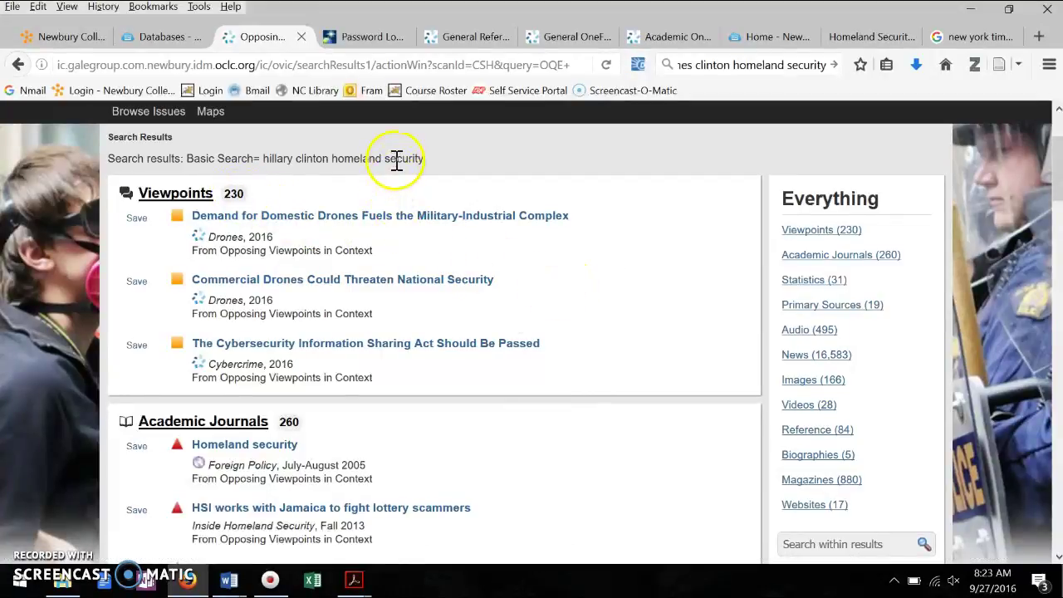
scroll(581, 277, "down", 2)
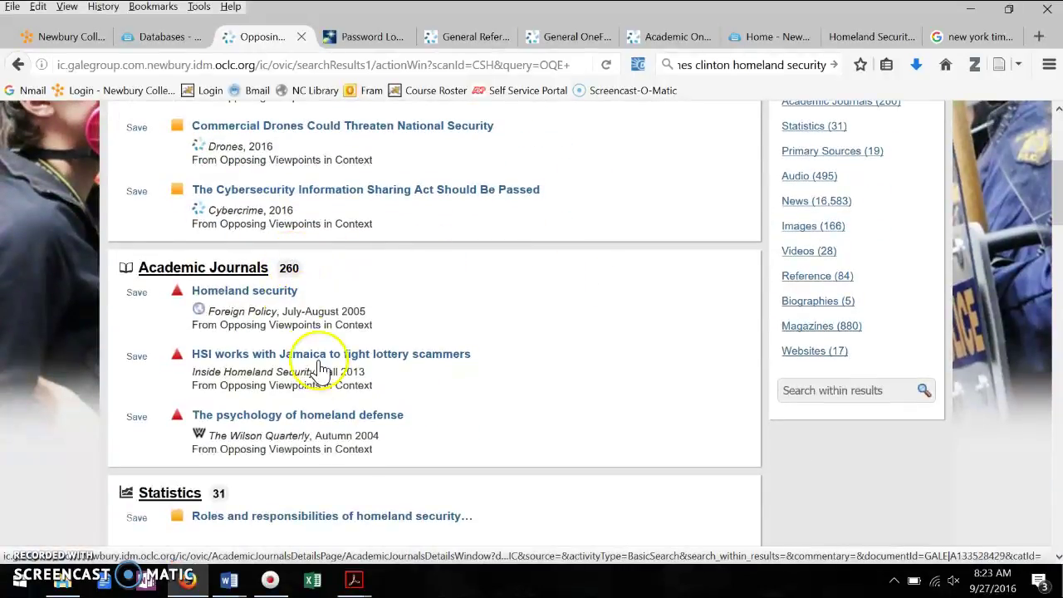
Open the full list of 260 Academic Journals results and scroll down through it.
left_click(247, 274)
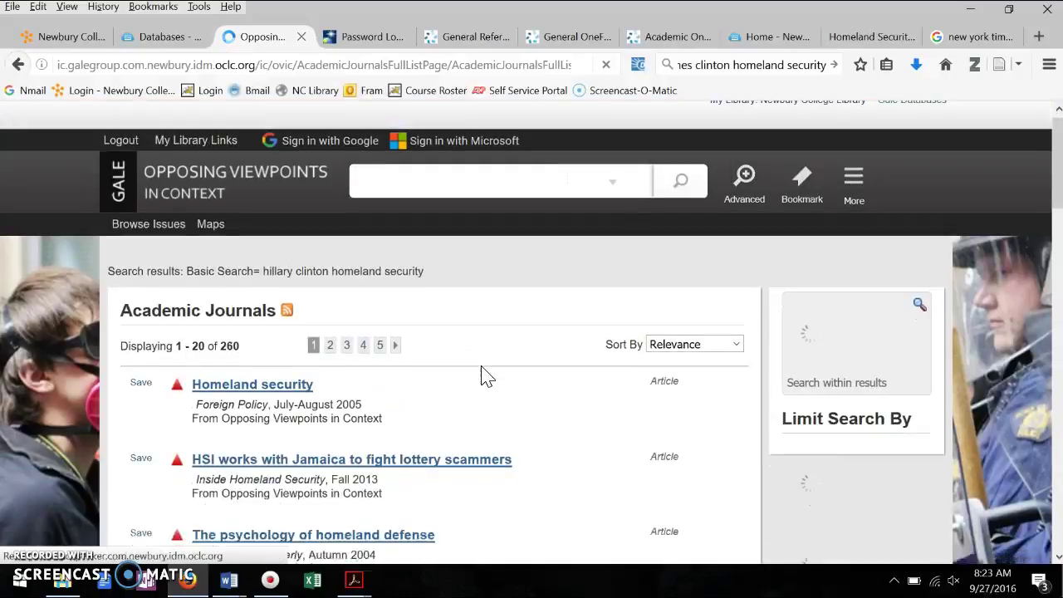
scroll(486, 377, "down", 4)
scroll(487, 376, "down", 1)
scroll(487, 376, "down", 3)
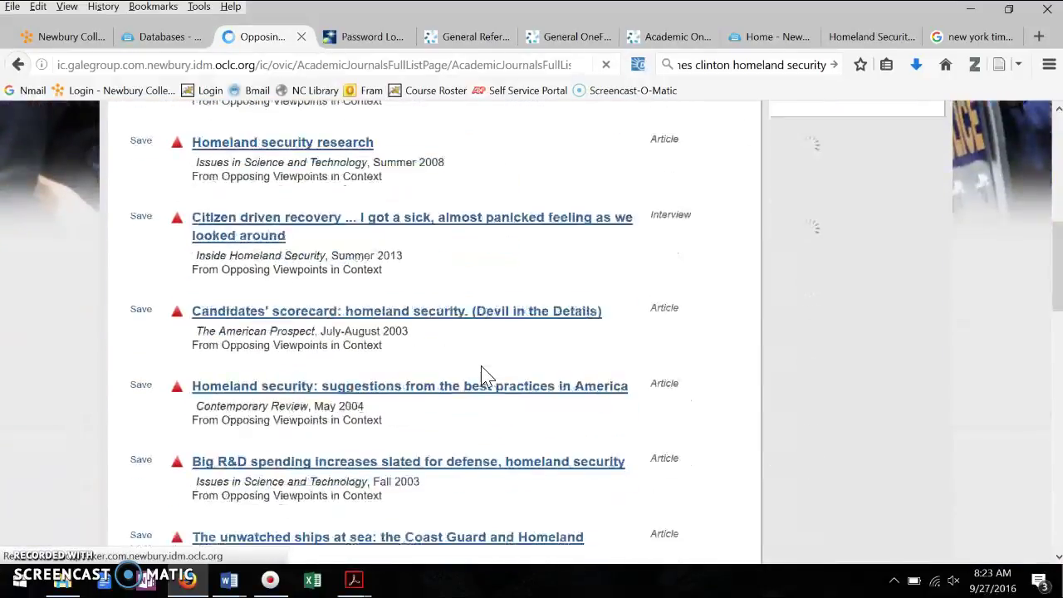
scroll(487, 376, "down", 1)
scroll(487, 376, "down", 1)
scroll(487, 376, "down", 2)
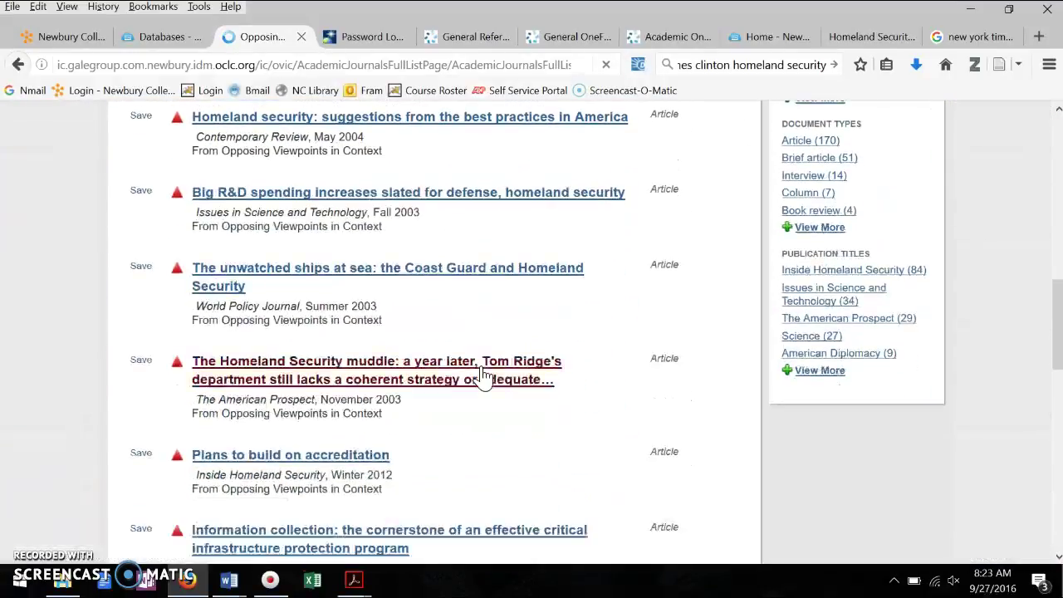
scroll(486, 376, "down", 1)
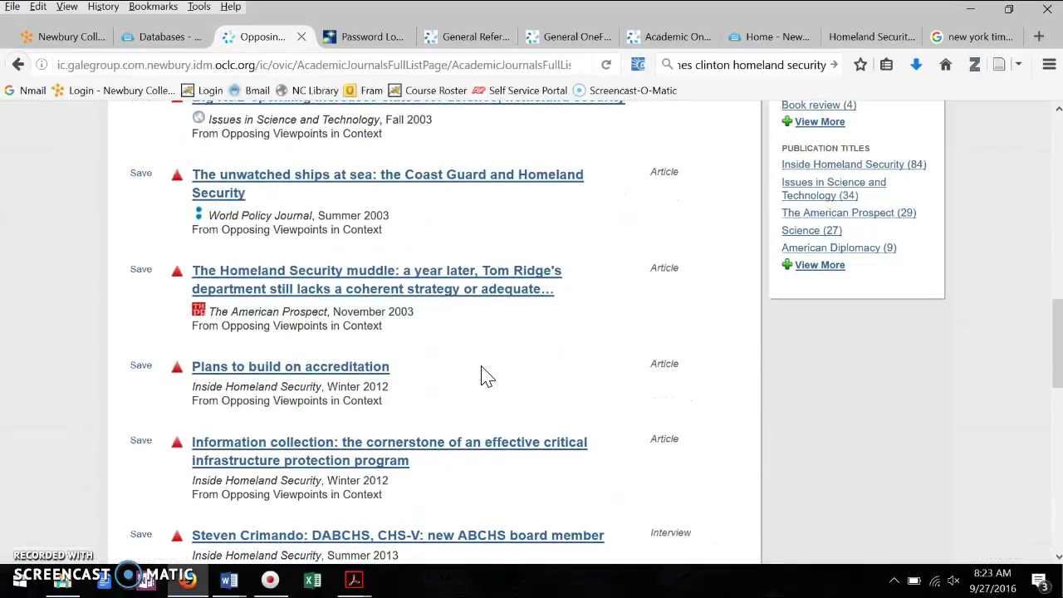
scroll(485, 376, "down", 3)
scroll(486, 375, "down", 2)
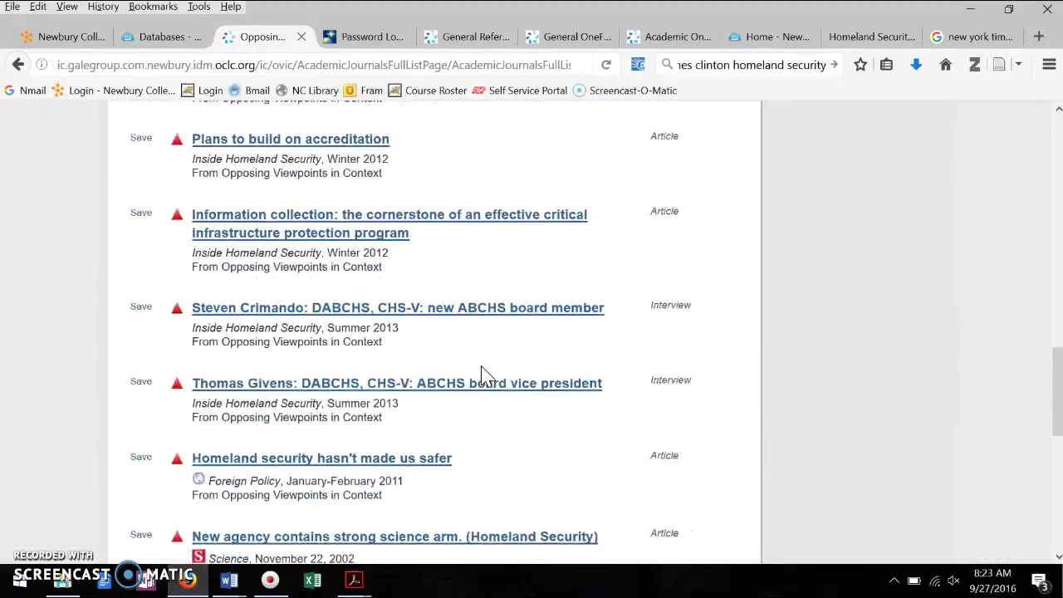
scroll(486, 375, "down", 1)
scroll(486, 376, "down", 1)
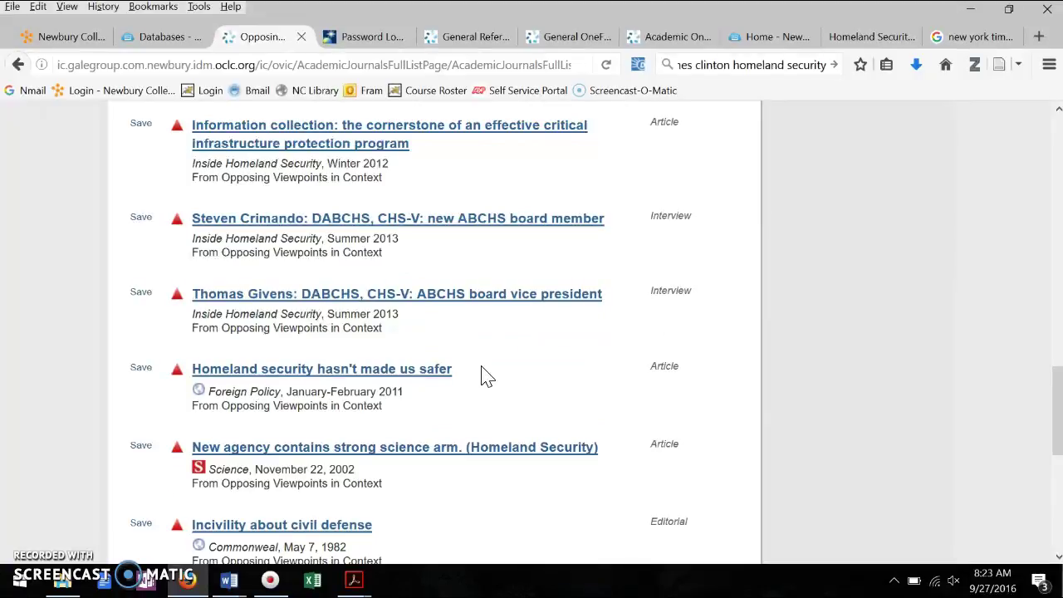
scroll(486, 375, "down", 3)
scroll(486, 376, "down", 3)
scroll(486, 375, "down", 1)
scroll(486, 375, "down", 2)
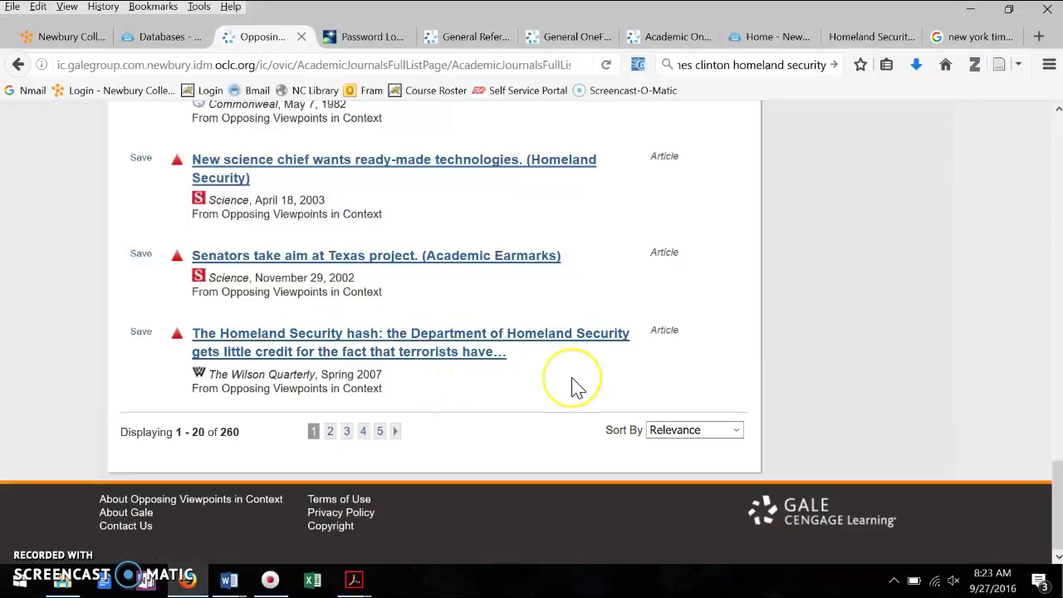
Scroll back up to the first of the 20 listed articles, 'Homeland security.'.
scroll(570, 379, "up", 4)
scroll(577, 387, "up", 2)
scroll(577, 387, "up", 5)
scroll(577, 387, "up", 3)
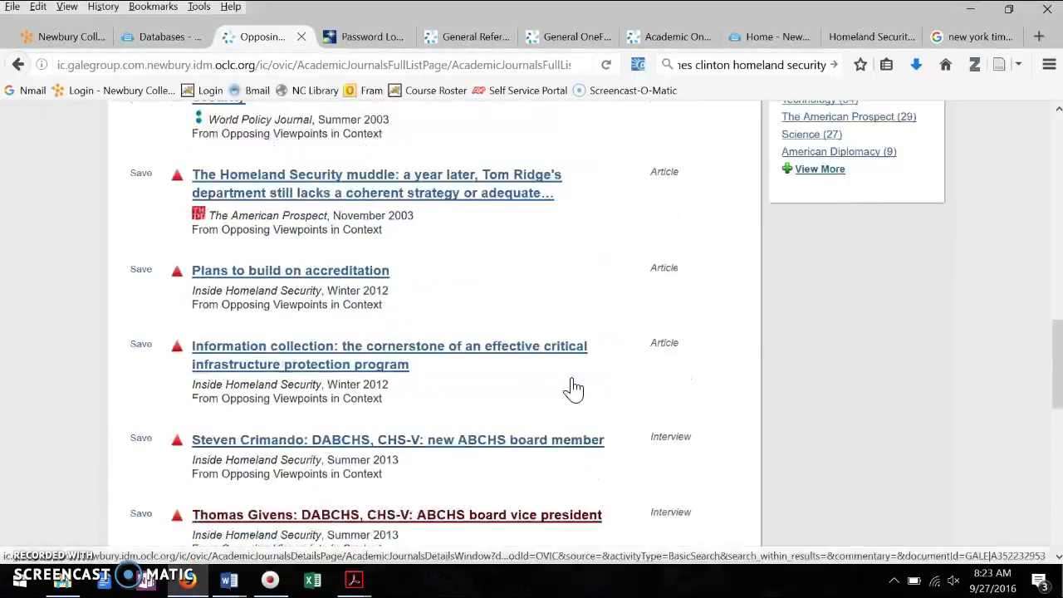
scroll(578, 387, "up", 4)
scroll(577, 388, "up", 5)
scroll(577, 388, "up", 2)
scroll(577, 387, "up", 2)
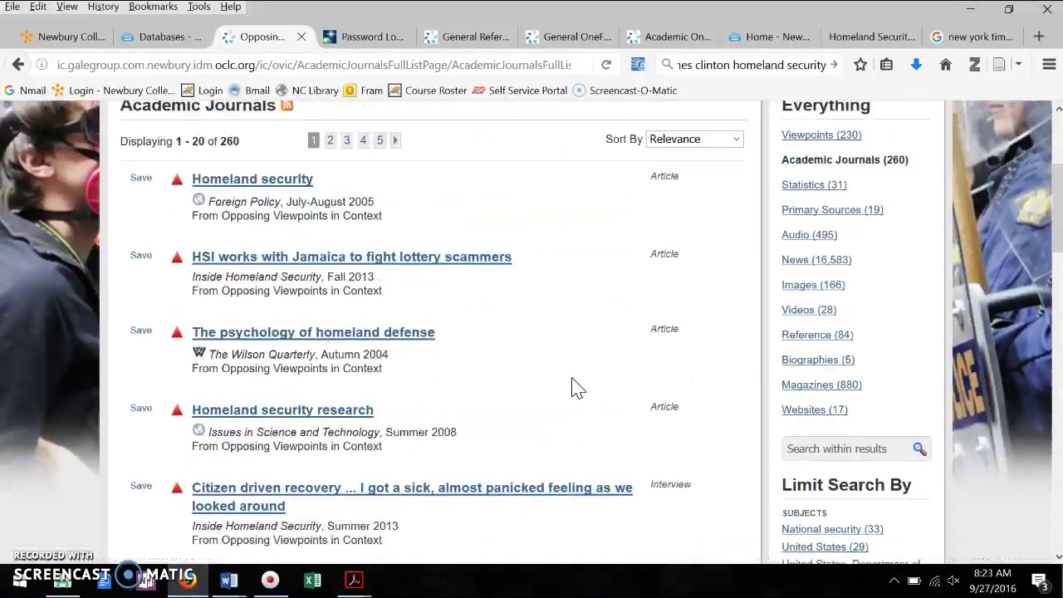
scroll(578, 387, "up", 1)
scroll(577, 388, "up", 2)
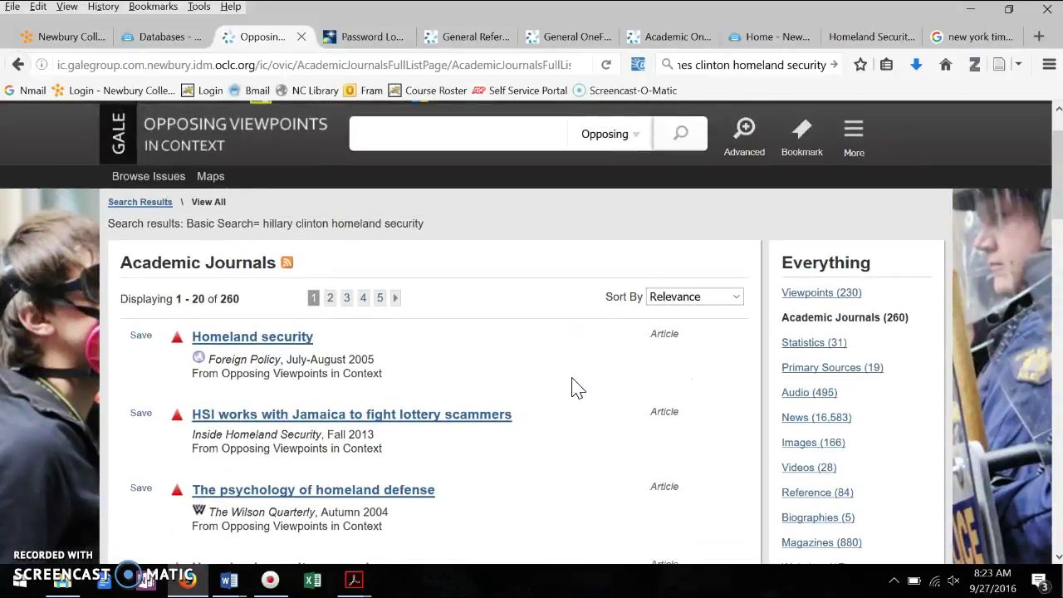
scroll(577, 388, "down", 3)
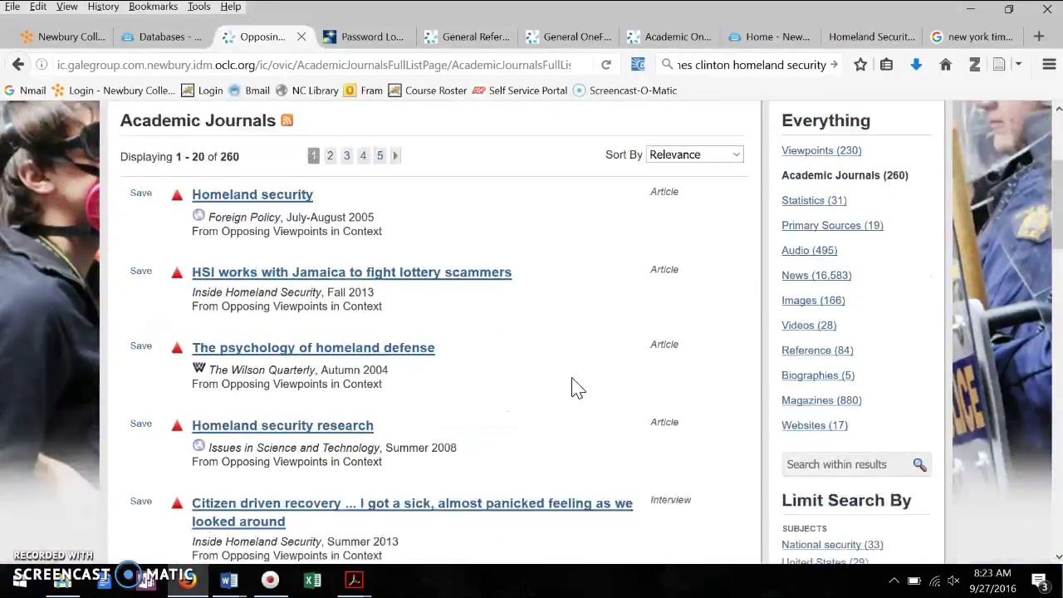
scroll(577, 388, "up", 3)
left_click(532, 346)
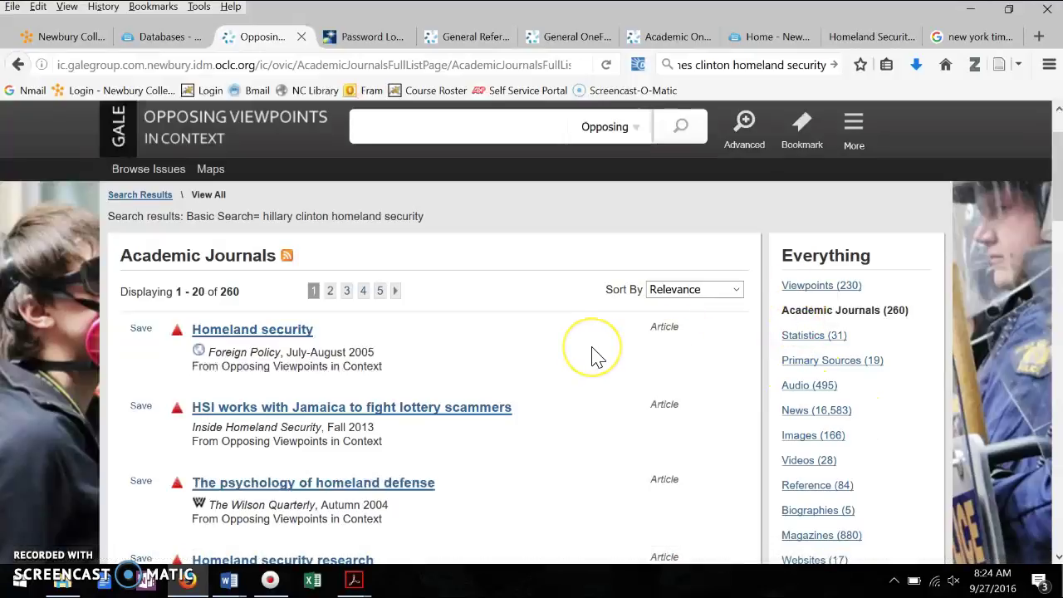
scroll(596, 358, "down", 2)
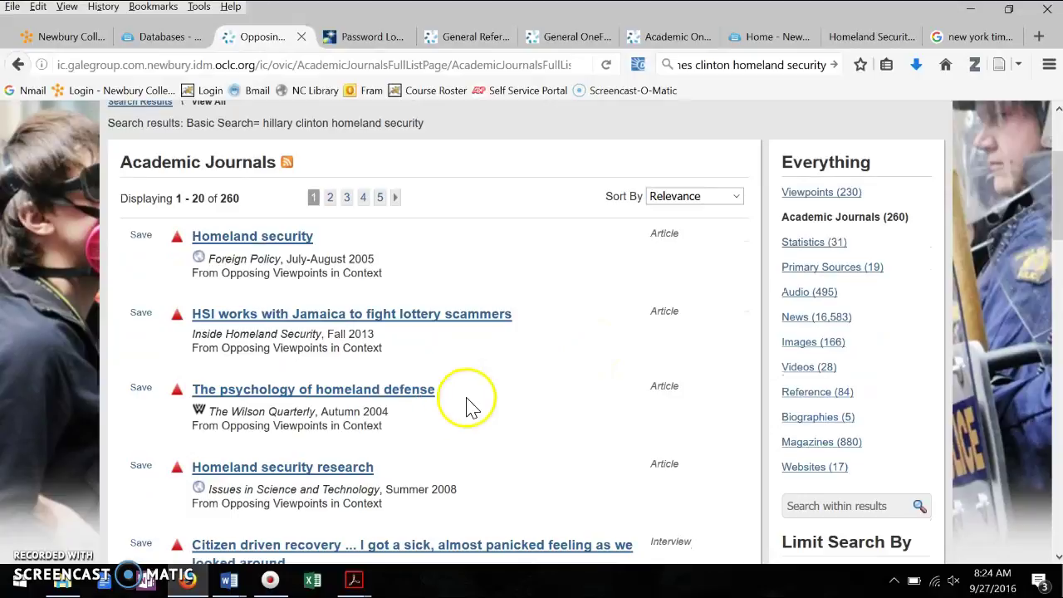
scroll(524, 396, "up", 4)
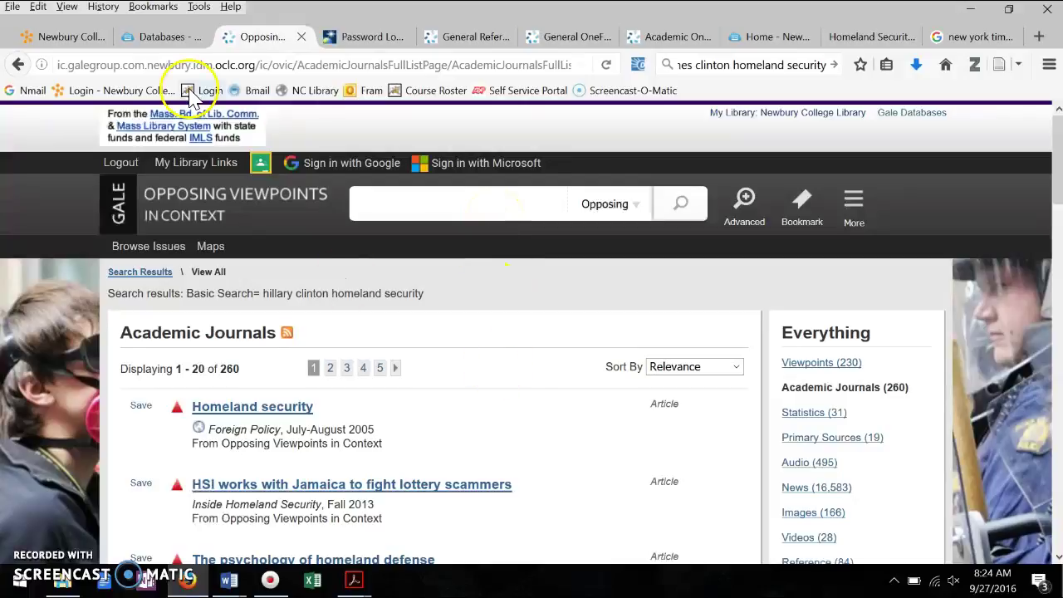
Return from the Newbury College Library page to the Week 5 course content.
left_click(163, 37)
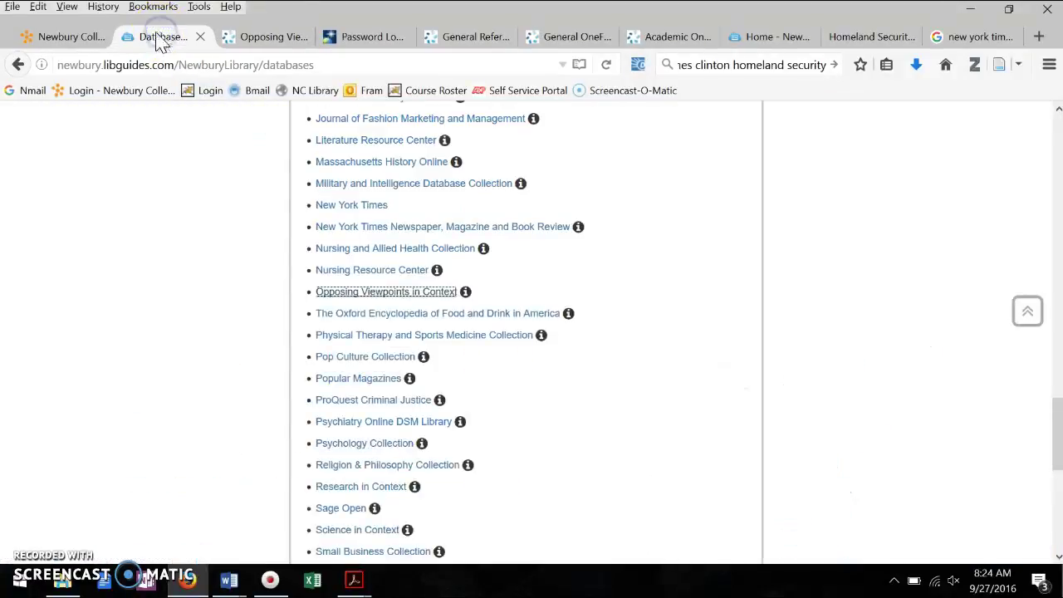
left_click(71, 36)
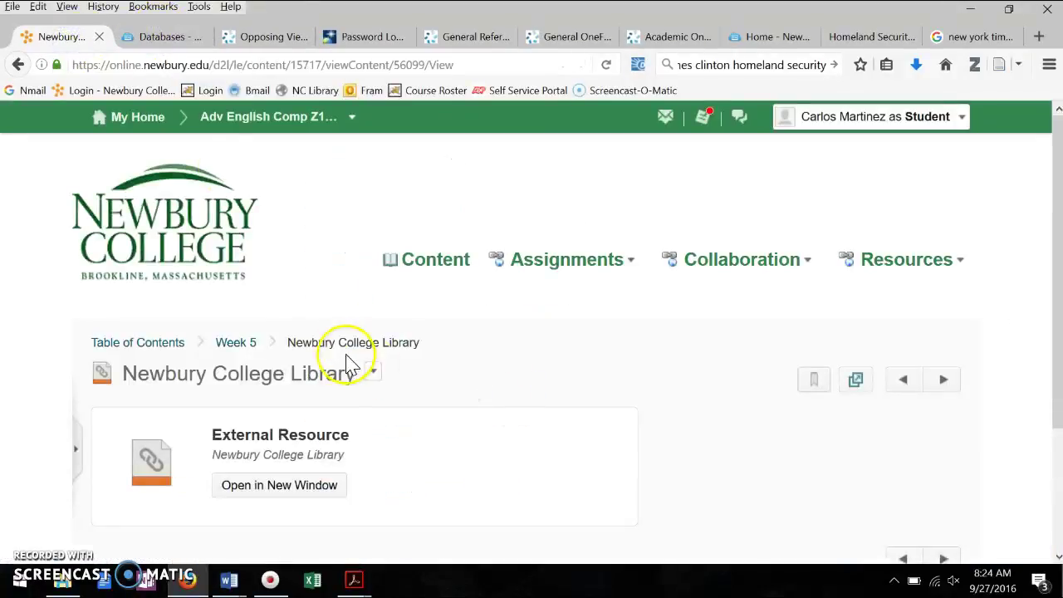
left_click(247, 343)
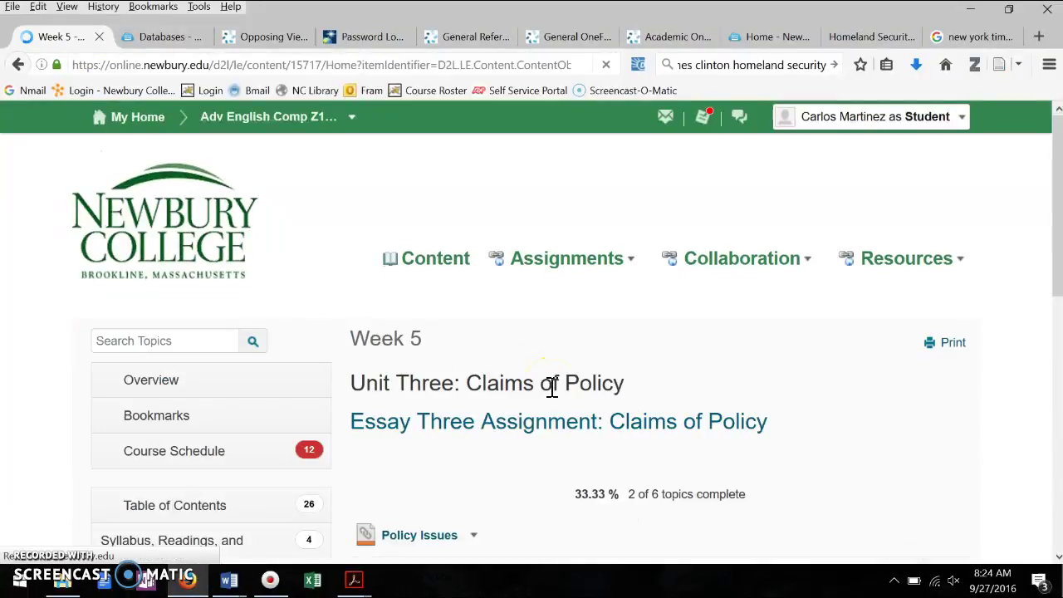
scroll(553, 387, "down", 2)
scroll(552, 387, "down", 2)
scroll(552, 391, "down", 2)
scroll(552, 394, "down", 1)
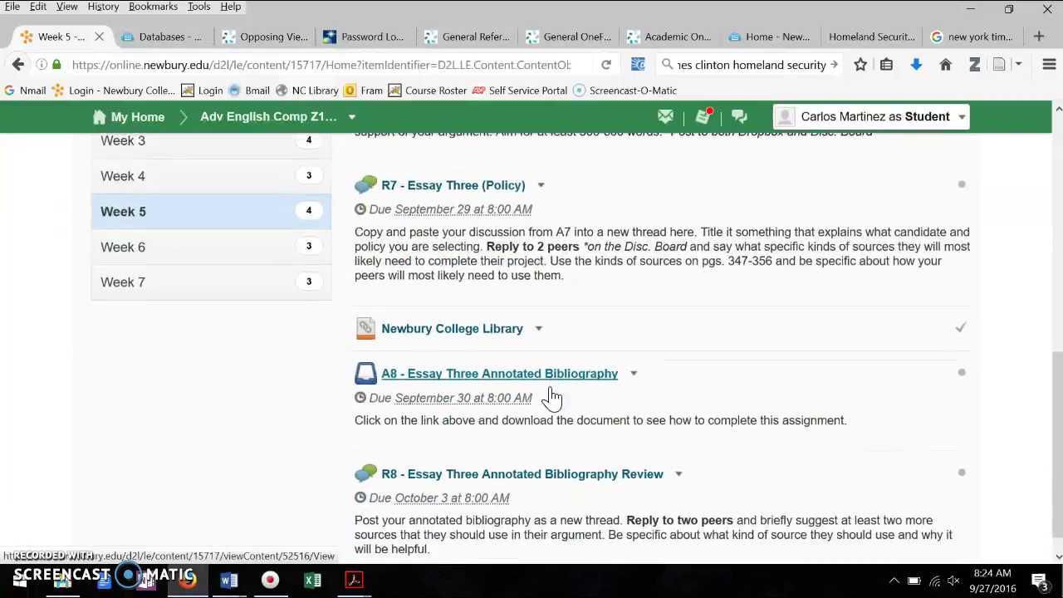
scroll(553, 394, "up", 3)
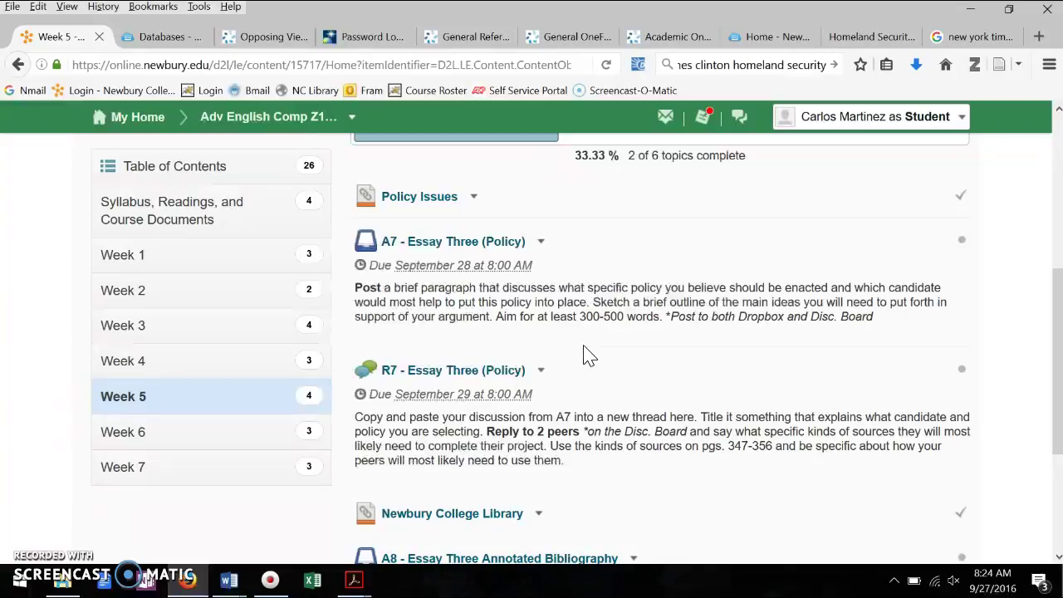
scroll(651, 349, "down", 5)
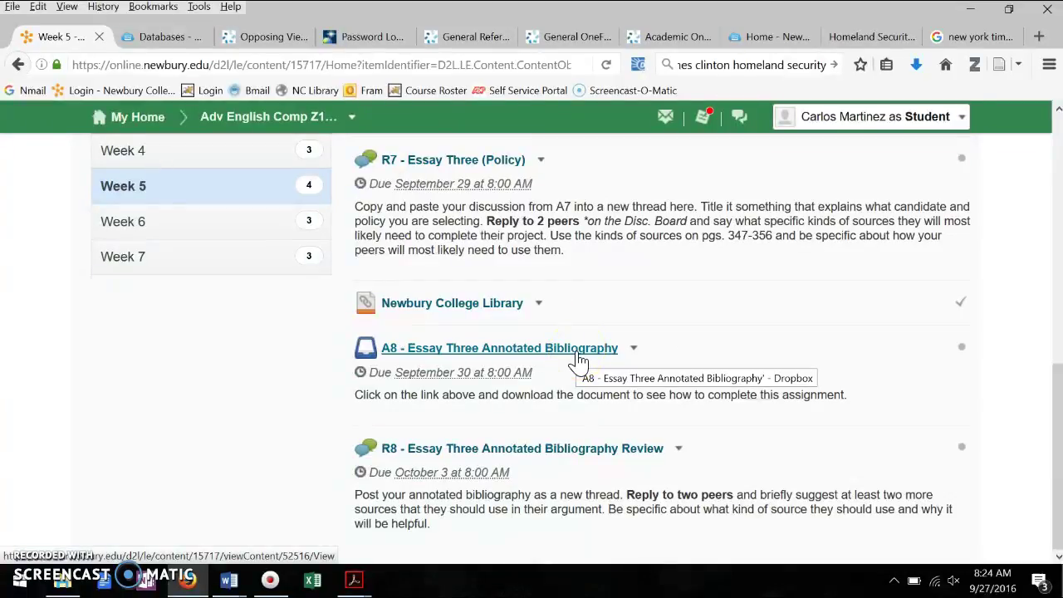
Open A8 Essay Three Annotated Bibliography and open Annotated Bibliography Assignment.docx in Microsoft Word.
left_click(579, 357)
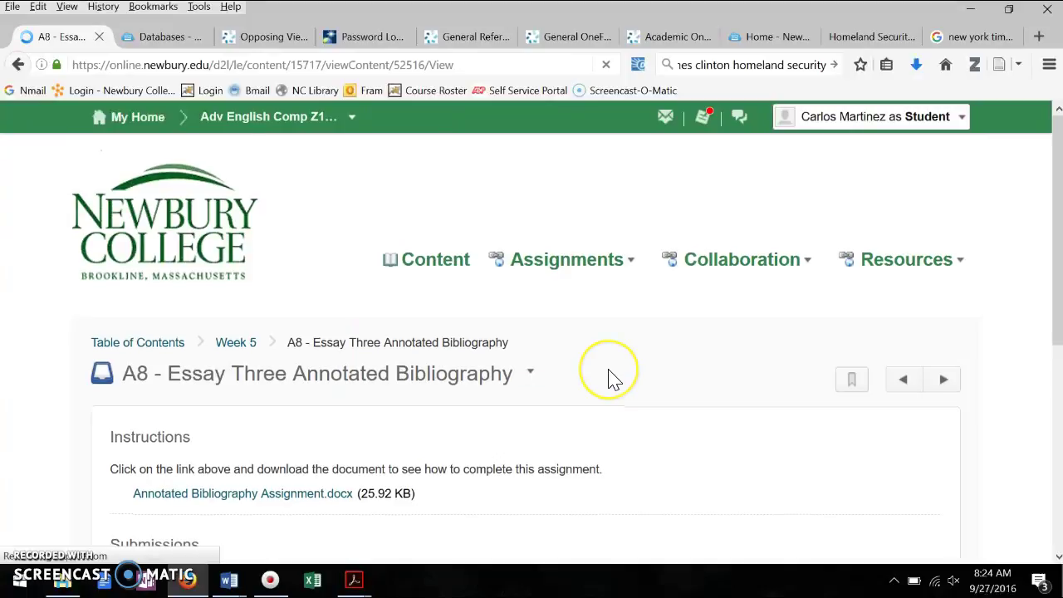
scroll(607, 374, "down", 3)
left_click(261, 348)
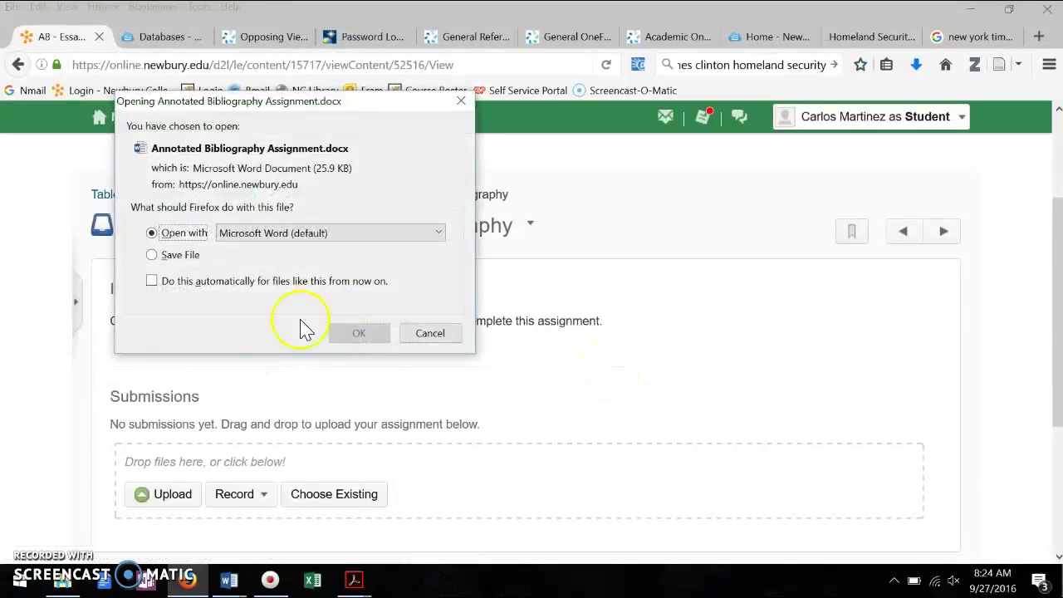
left_click(359, 334)
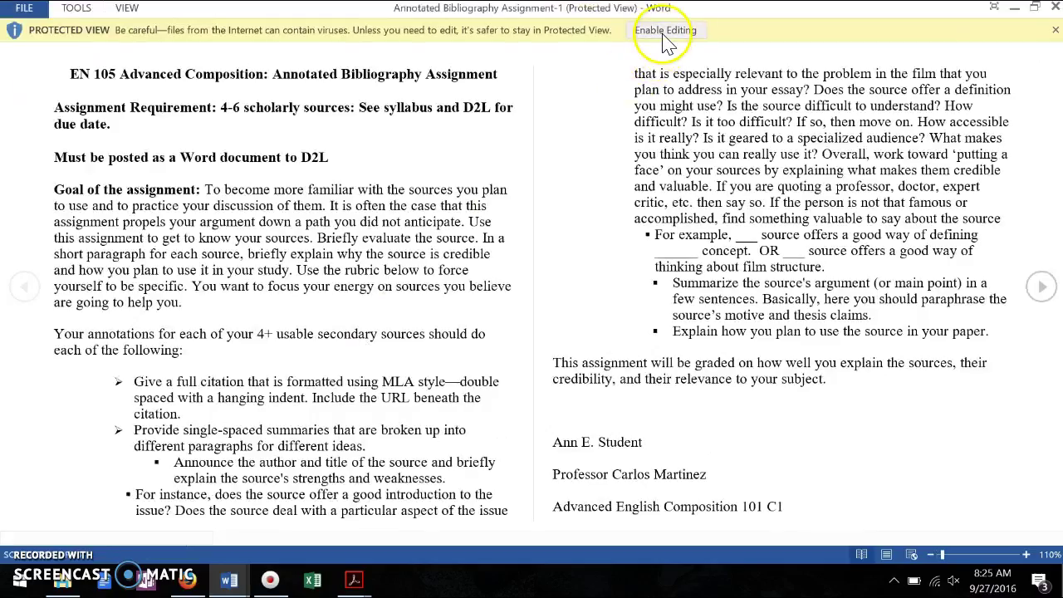
Enable editing on the downloaded document and highlight the 4-6 scholarly sources requirement.
left_click(665, 33)
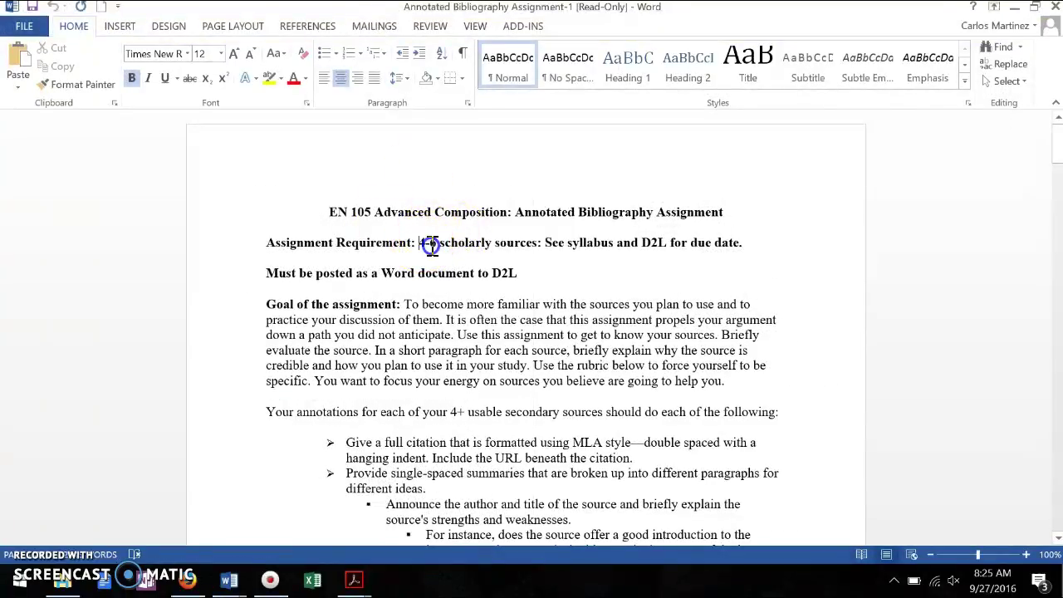
left_click_drag(436, 247, 434, 249)
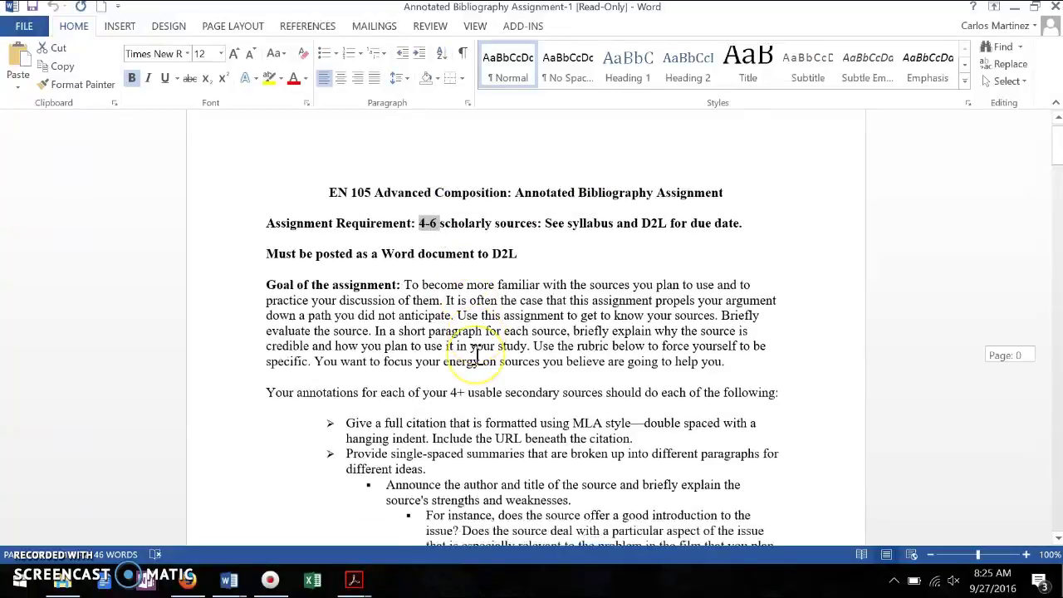
scroll(478, 354, "down", 5)
scroll(477, 355, "down", 2)
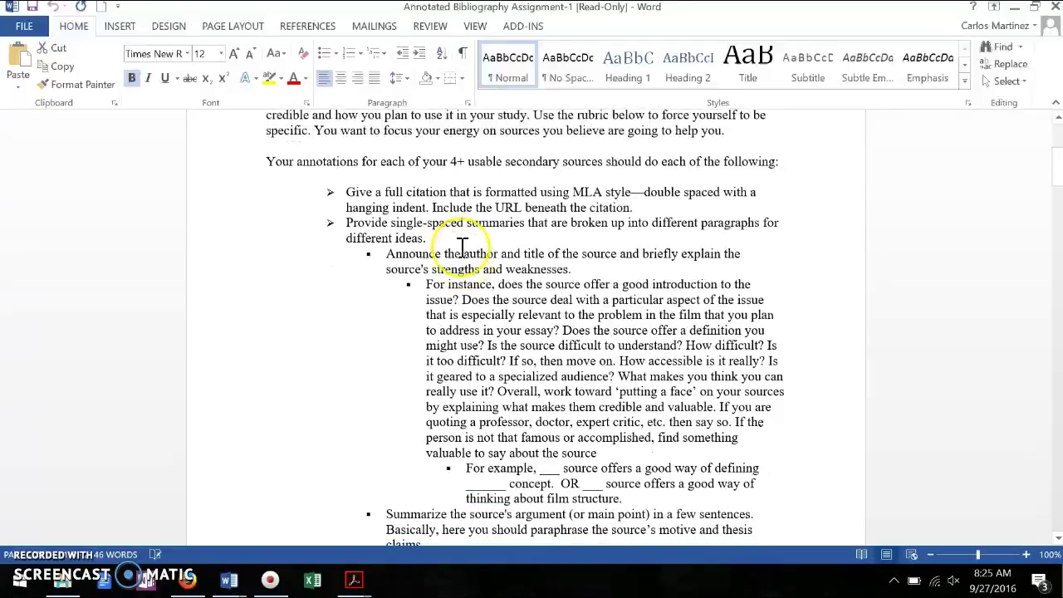
scroll(561, 299, "down", 3)
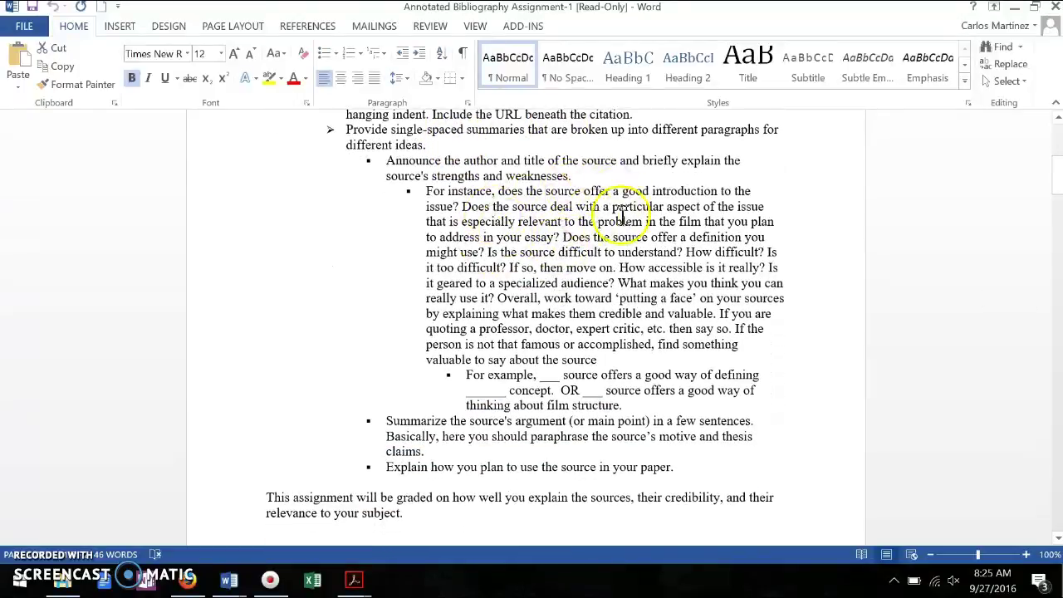
Read through the instructions down to the sample V for Vendetta annotated bibliography.
scroll(548, 328, "down", 2)
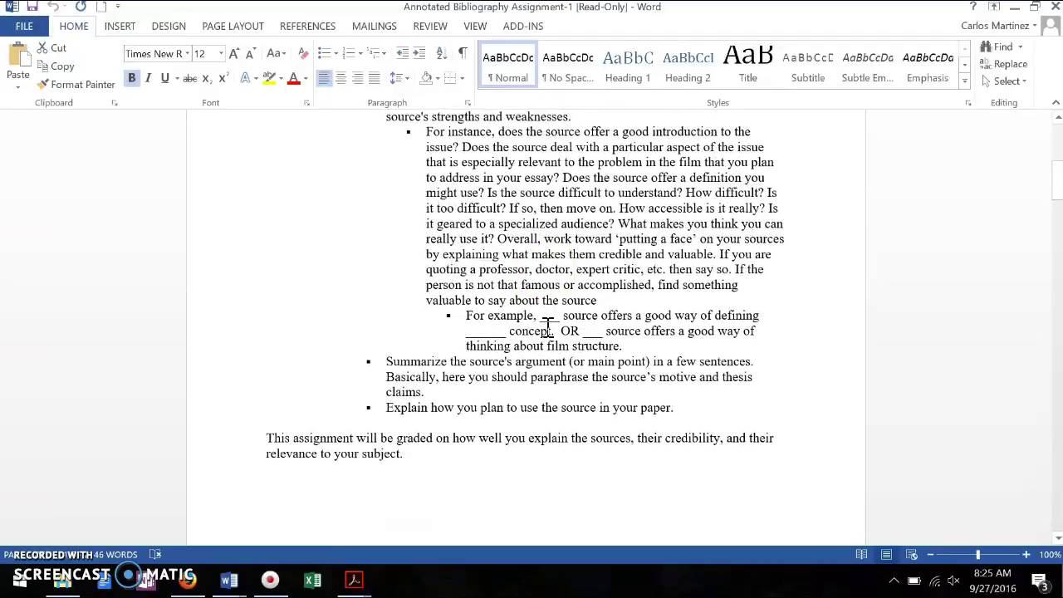
scroll(549, 328, "down", 2)
scroll(548, 329, "down", 2)
scroll(548, 328, "down", 2)
scroll(548, 328, "down", 3)
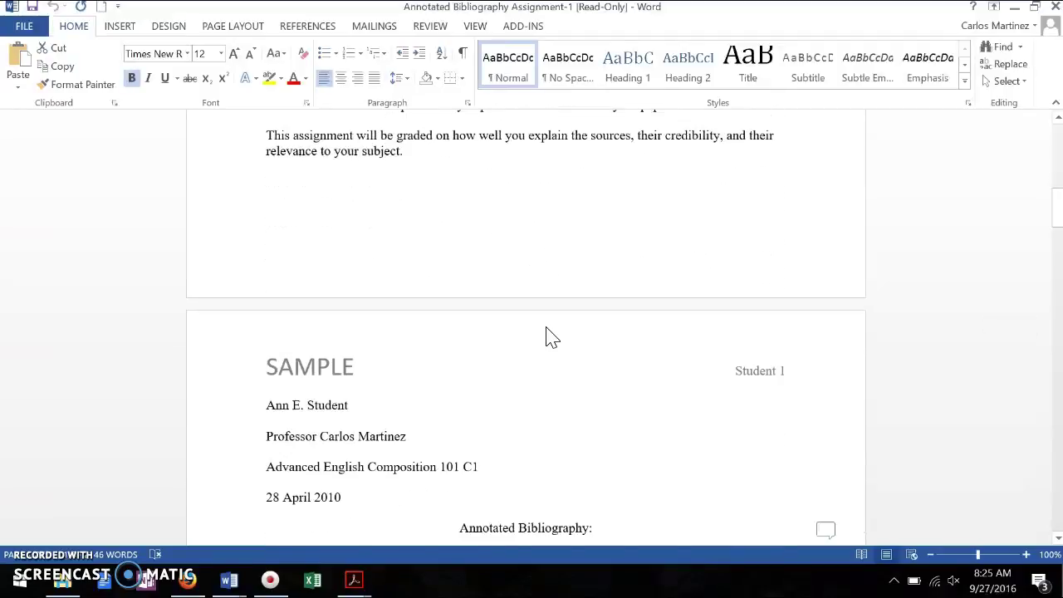
scroll(548, 328, "down", 2)
scroll(548, 328, "down", 2)
scroll(548, 328, "down", 1)
scroll(548, 328, "down", 2)
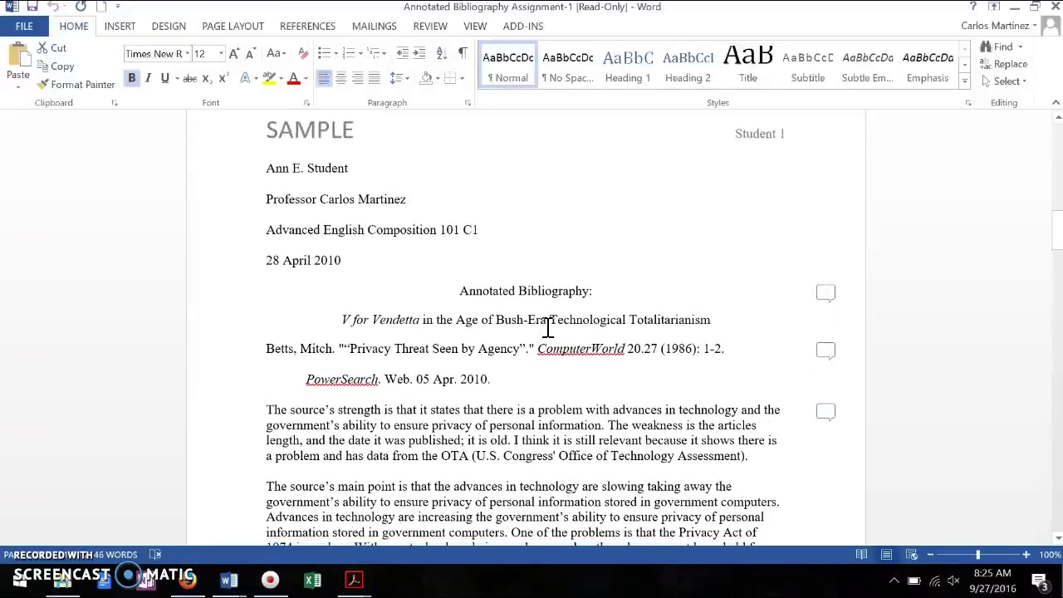
Switch the markup display from Simple Markup to All Markup.
left_click(432, 26)
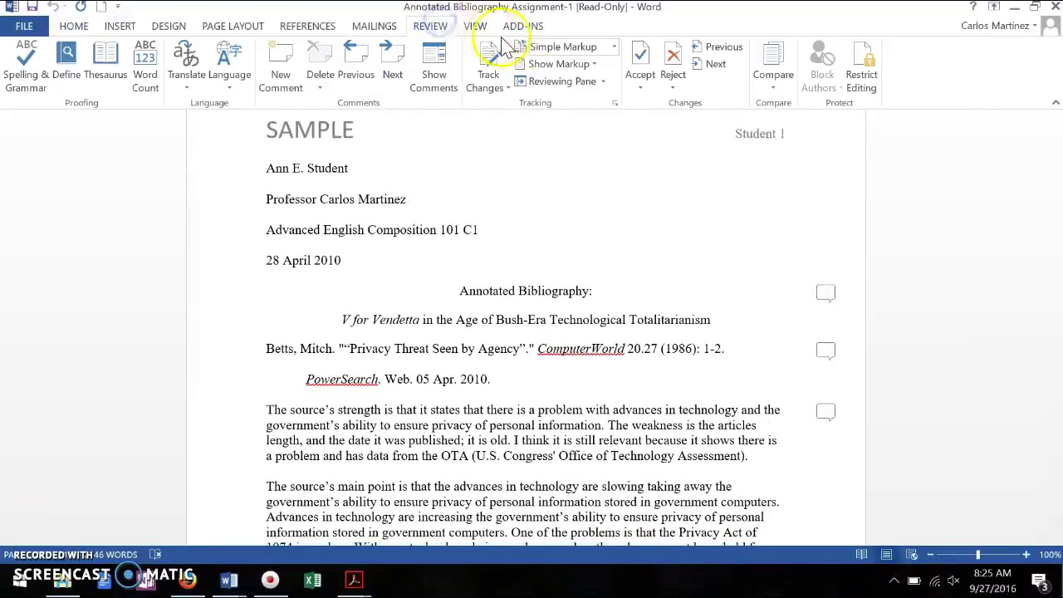
left_click(565, 48)
left_click(552, 81)
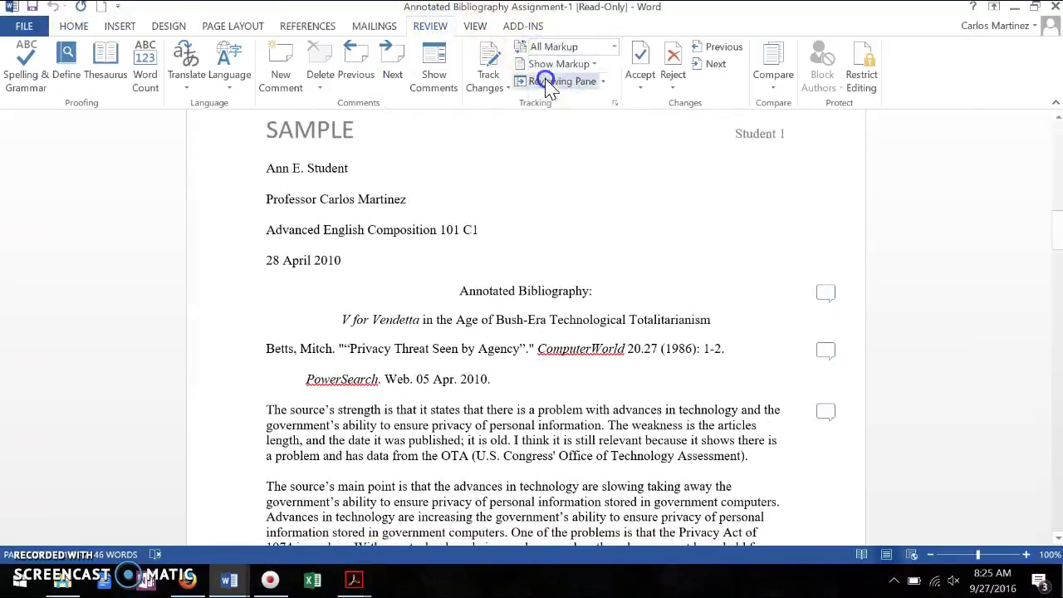
scroll(539, 244, "up", 3)
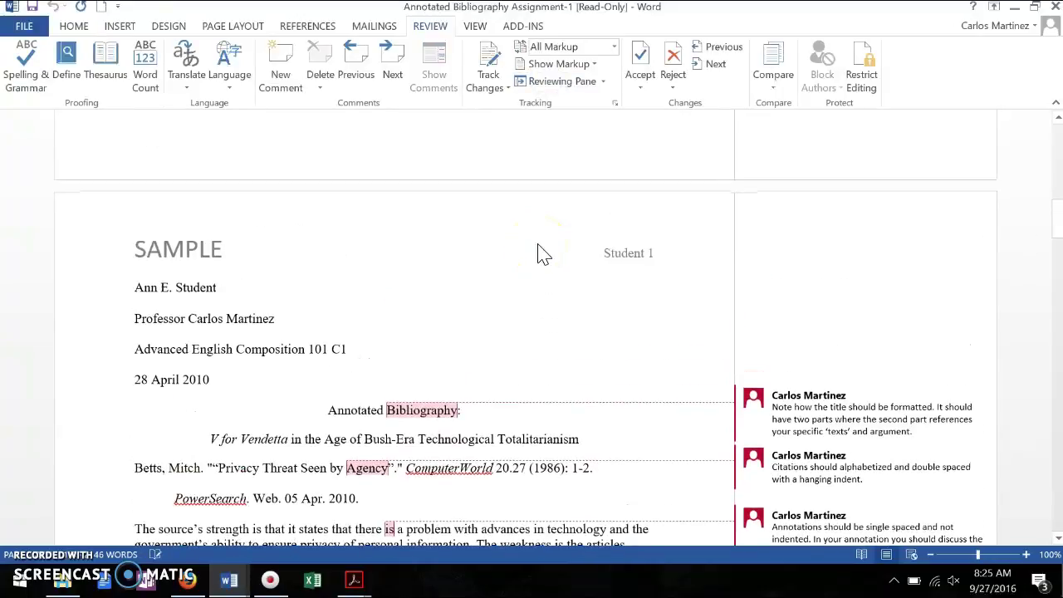
scroll(539, 244, "up", 4)
scroll(539, 243, "up", 1)
Highlight the closing instructions and grading paragraph, then move on into the sample bibliography.
left_click_drag(539, 243, 416, 139)
left_click(447, 268)
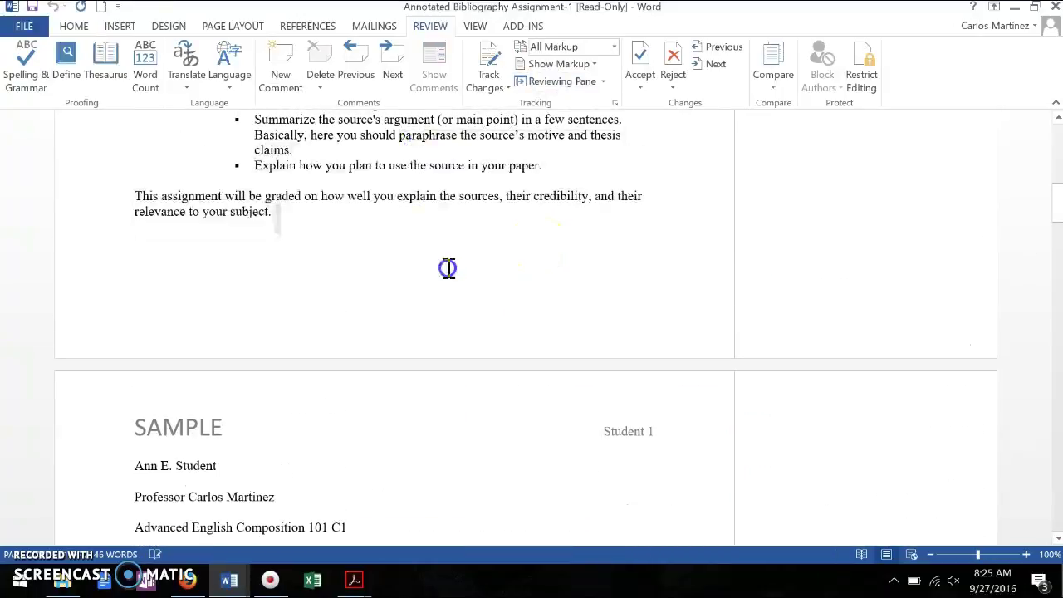
scroll(453, 288, "down", 2)
scroll(455, 291, "down", 3)
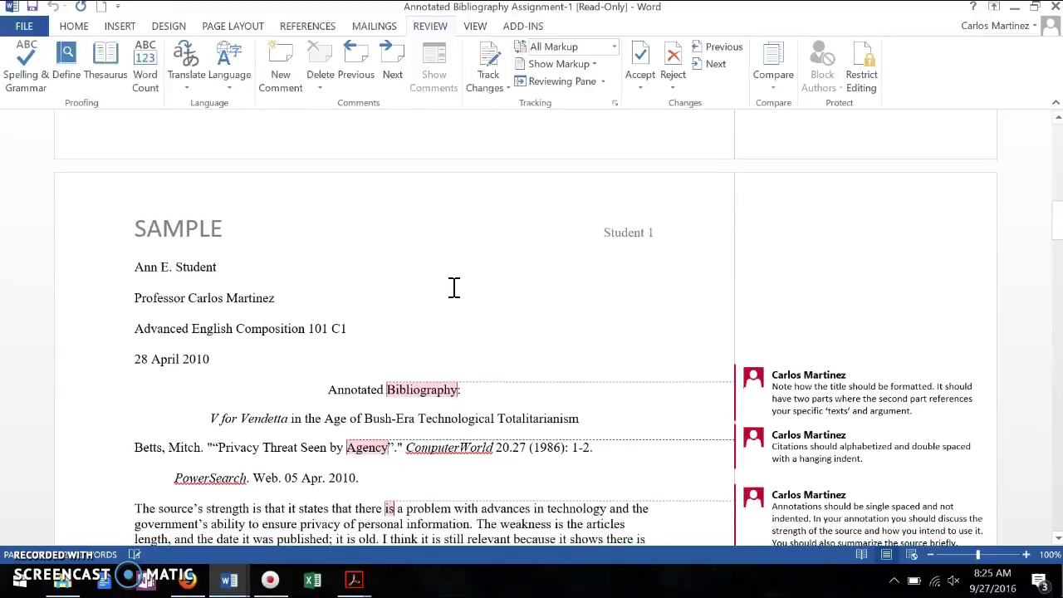
scroll(354, 373, "down", 2)
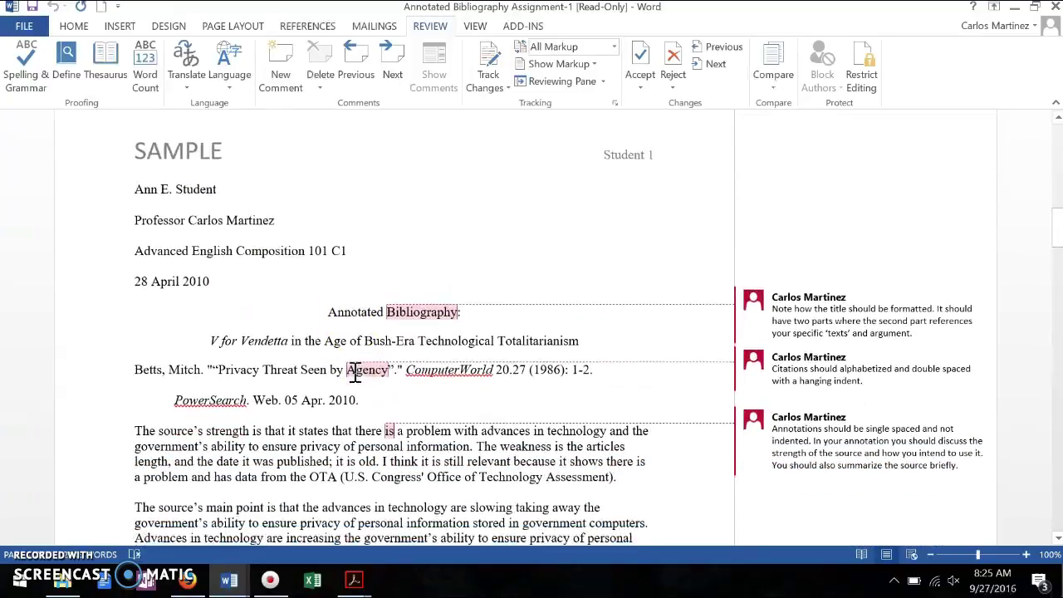
scroll(418, 364, "down", 2)
scroll(432, 363, "down", 1)
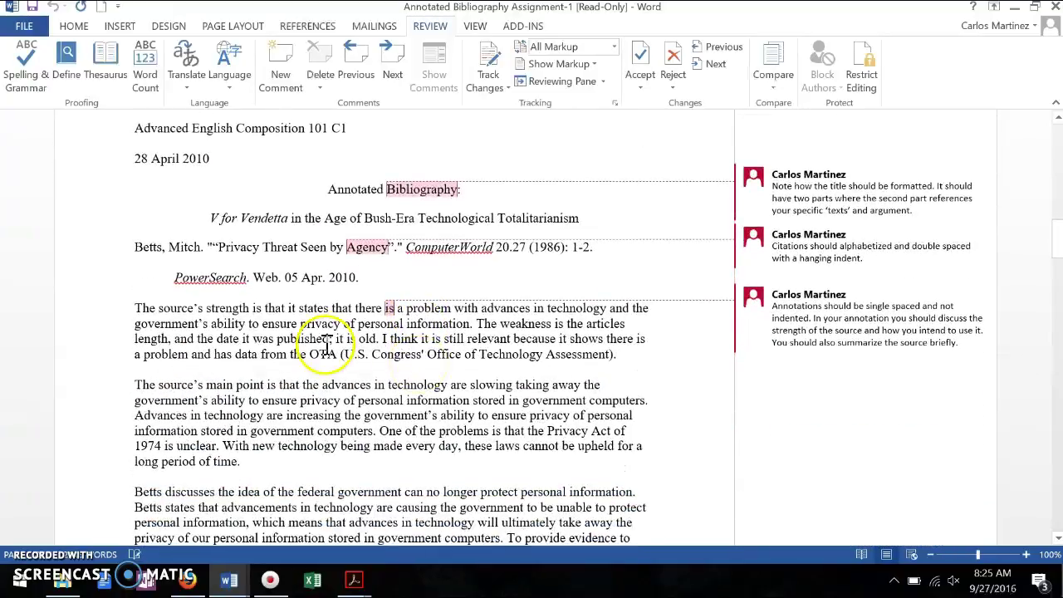
scroll(415, 360, "down", 2)
scroll(416, 360, "down", 2)
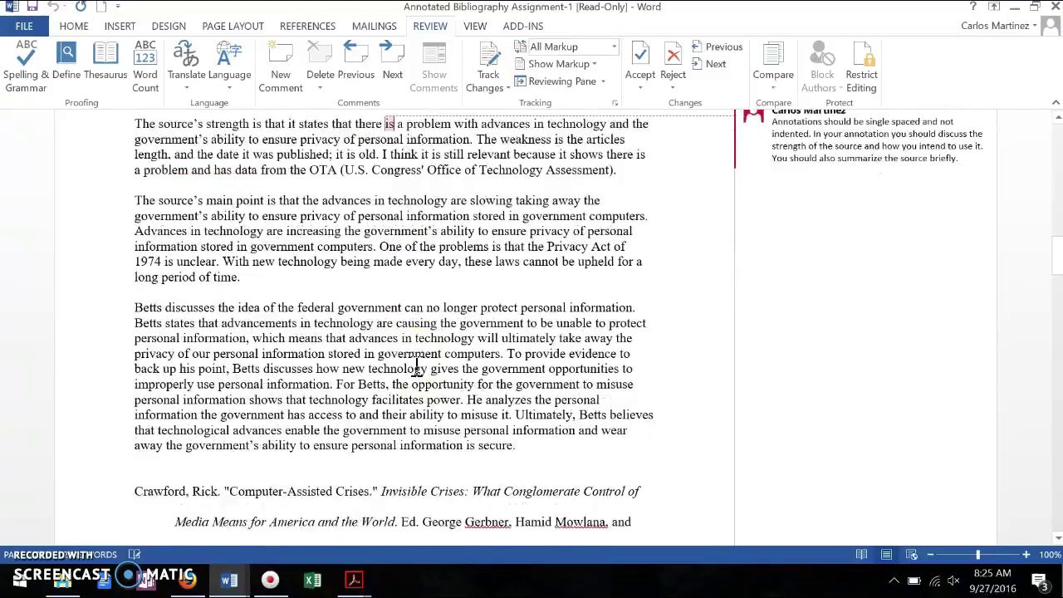
scroll(417, 366, "down", 2)
Review the instructor's comments on title format, citation format and annotation spacing.
scroll(415, 367, "up", 2)
scroll(415, 367, "up", 2)
scroll(411, 368, "up", 1)
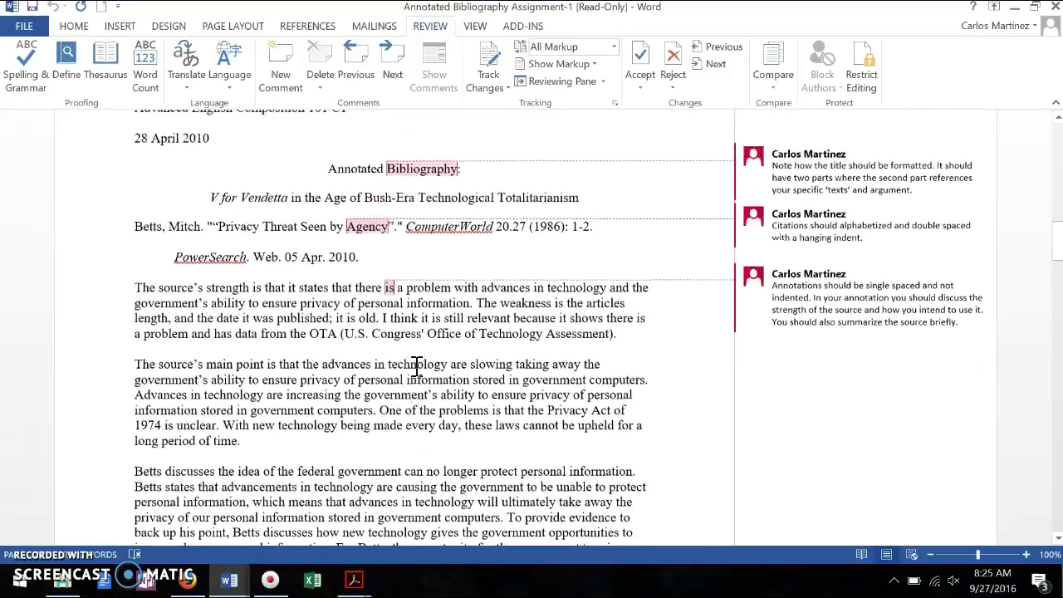
left_click(865, 192)
left_click(779, 220)
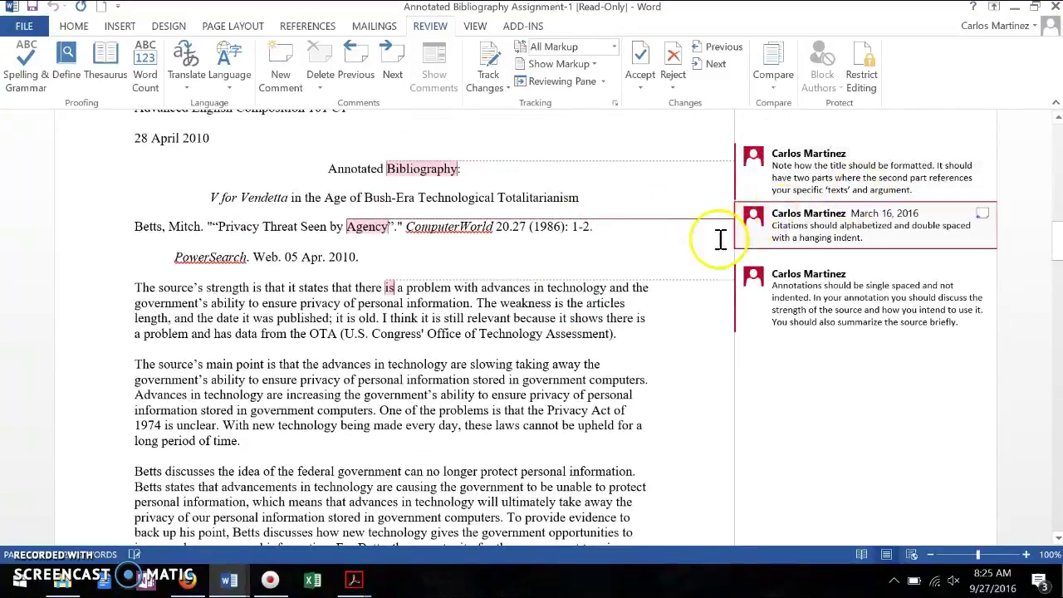
left_click(797, 282)
left_click(526, 323)
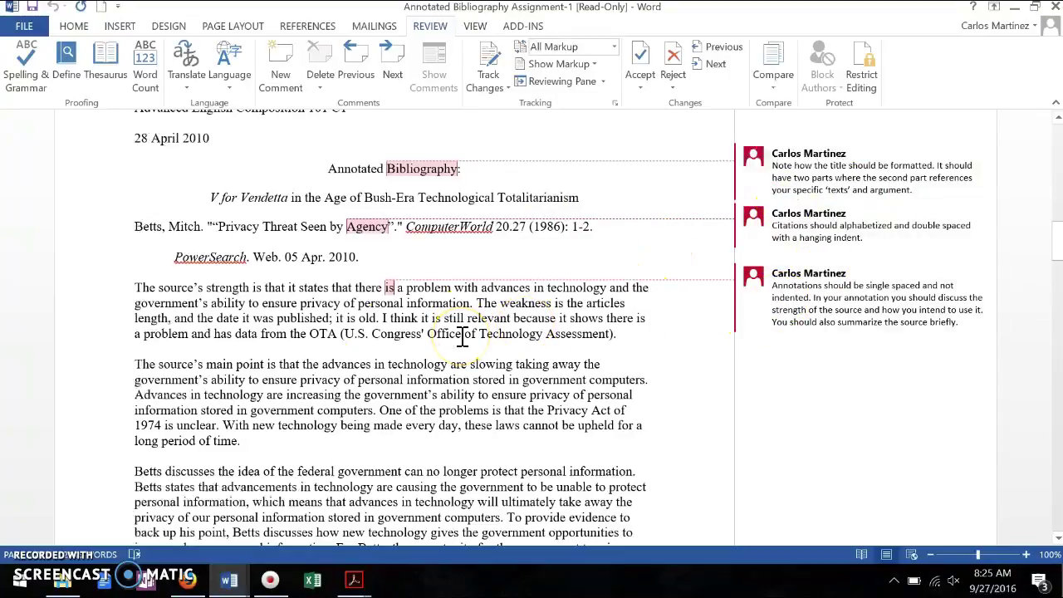
scroll(462, 340, "down", 1)
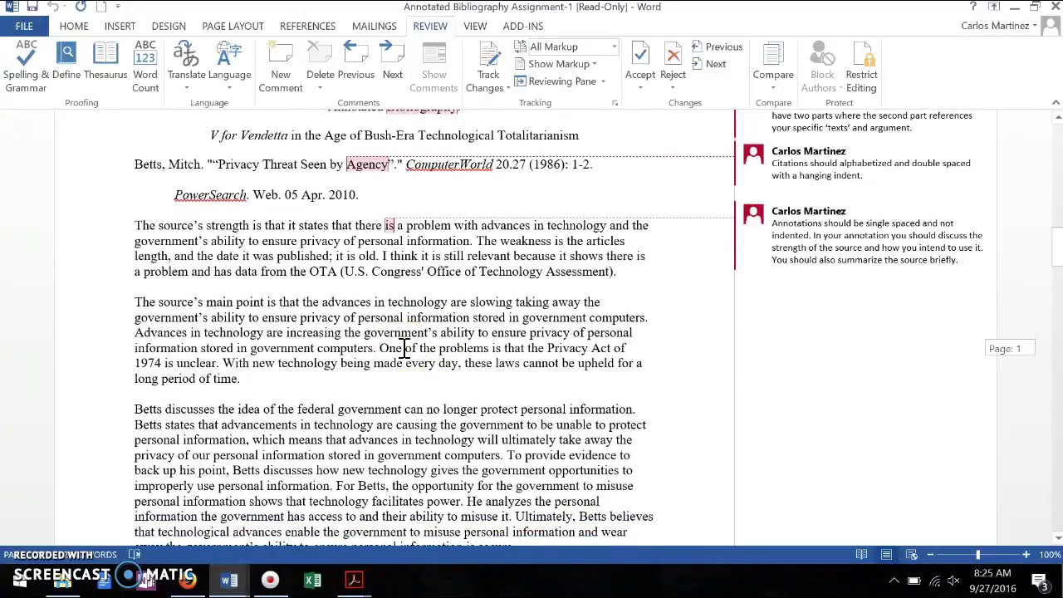
scroll(404, 348, "down", 1)
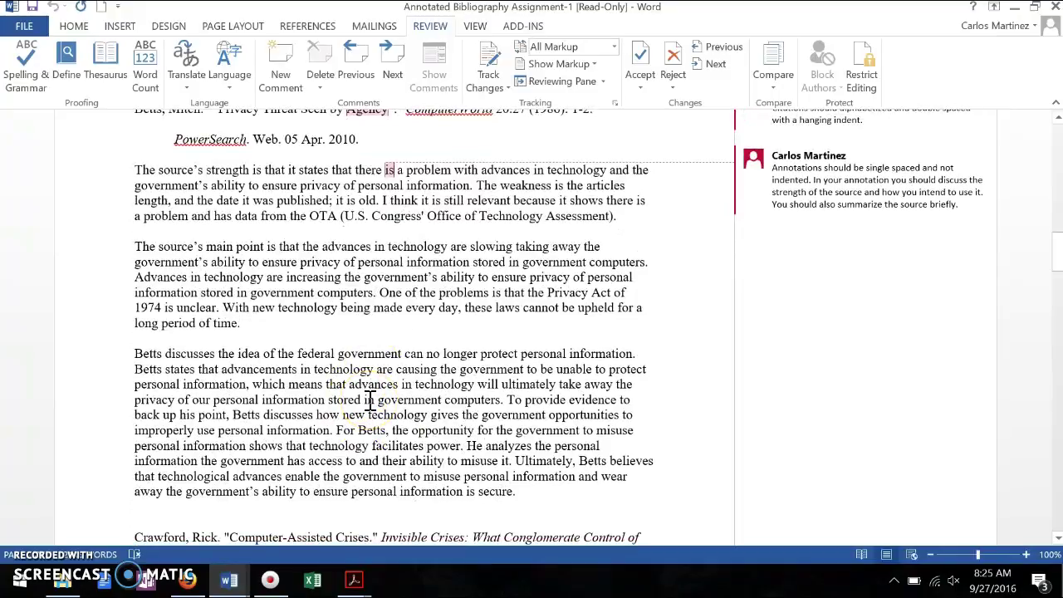